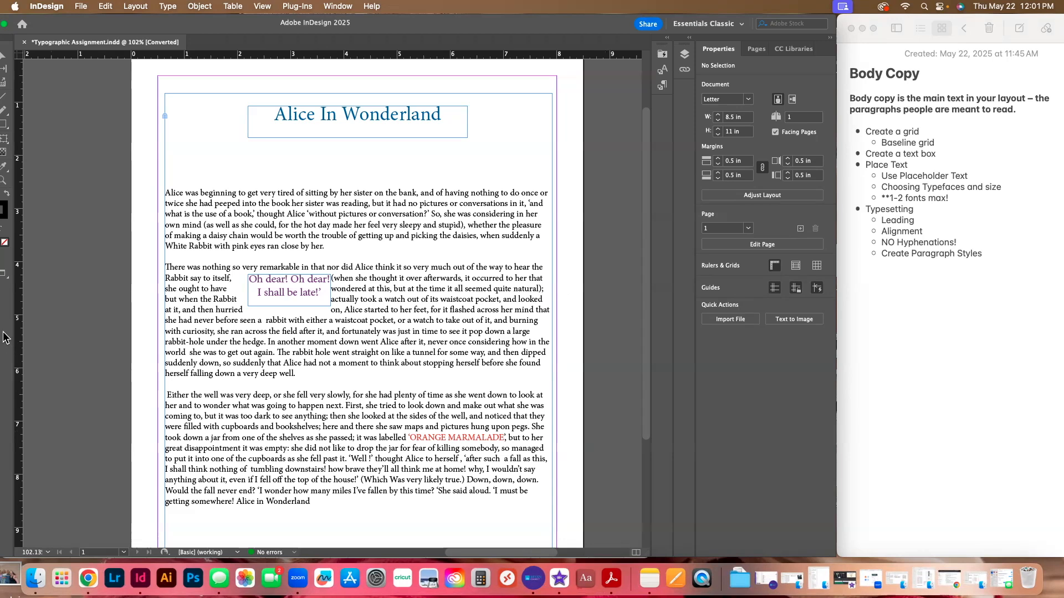
# - Move and resize the application window so its tools are fully visible beside the notes
pyautogui.moveTo(78, 22); pyautogui.dragTo(104, 21)
pyautogui.moveTo(862, 160); pyautogui.dragTo(837, 160)
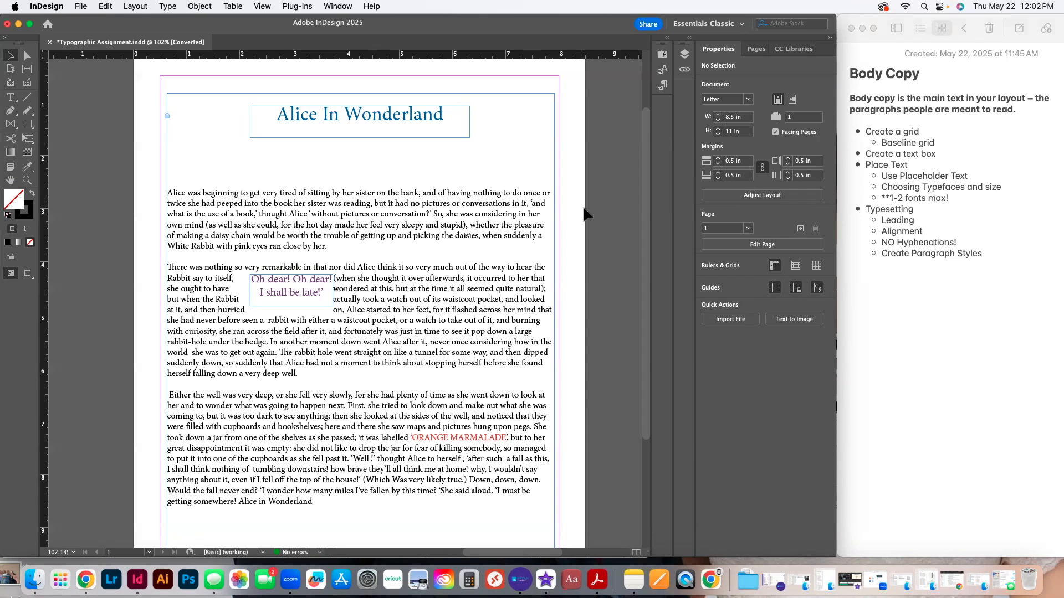
pyautogui.scroll(3, 268, 166)
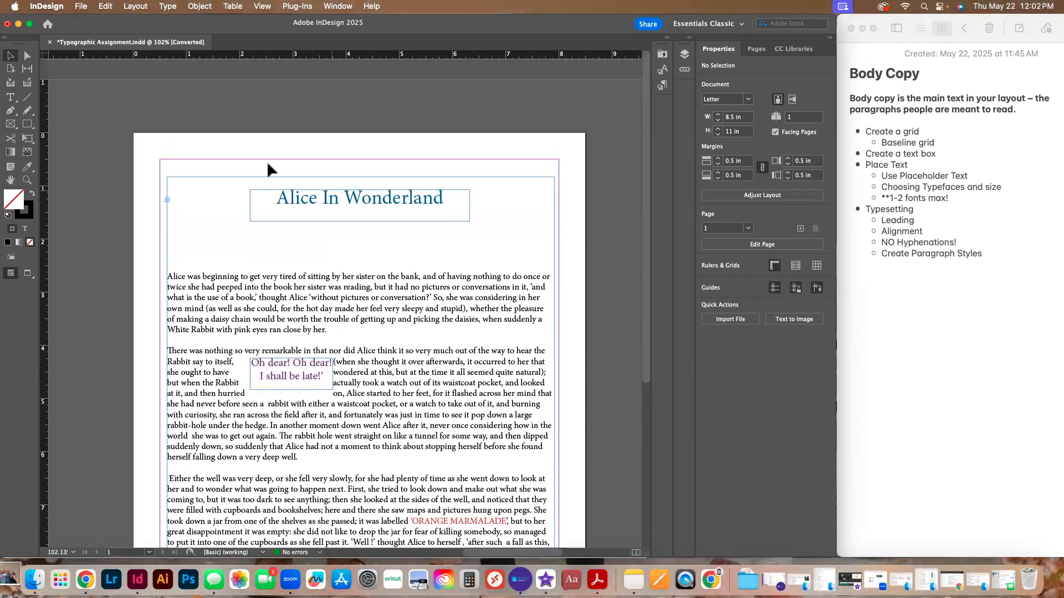
# - Start setting up a new document
pyautogui.click(81, 8)
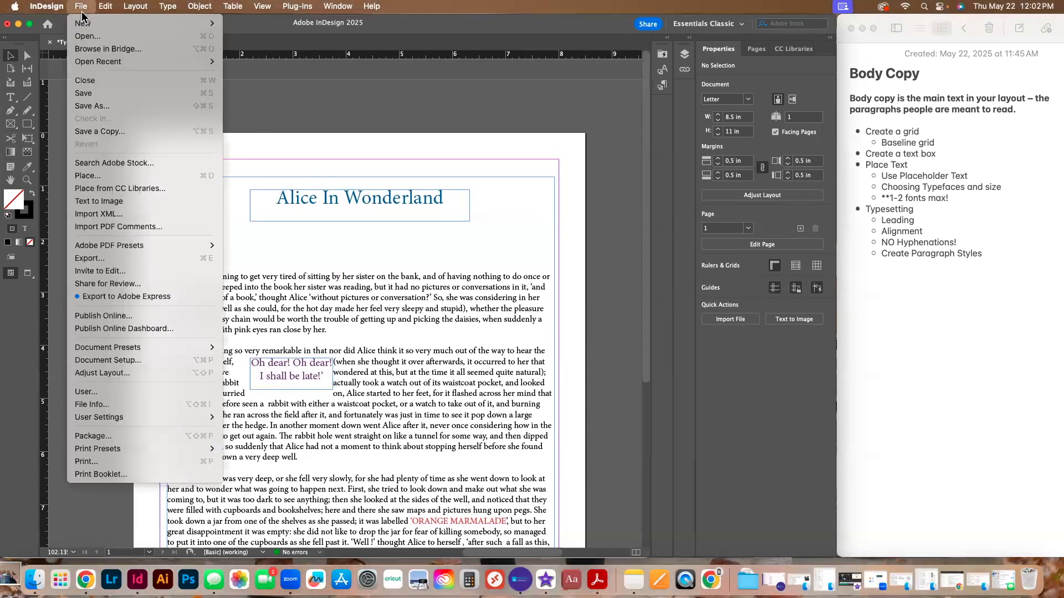
pyautogui.moveTo(83, 23)
pyautogui.click(246, 23)
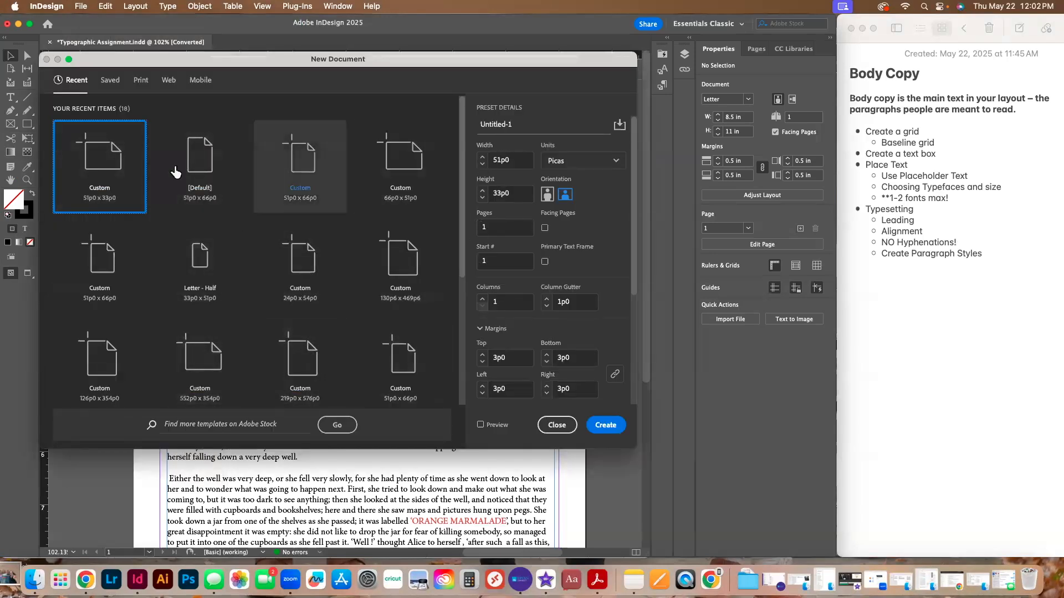
# - Set the recent custom preset's units to inches and its height to 11 in
pyautogui.click(615, 162)
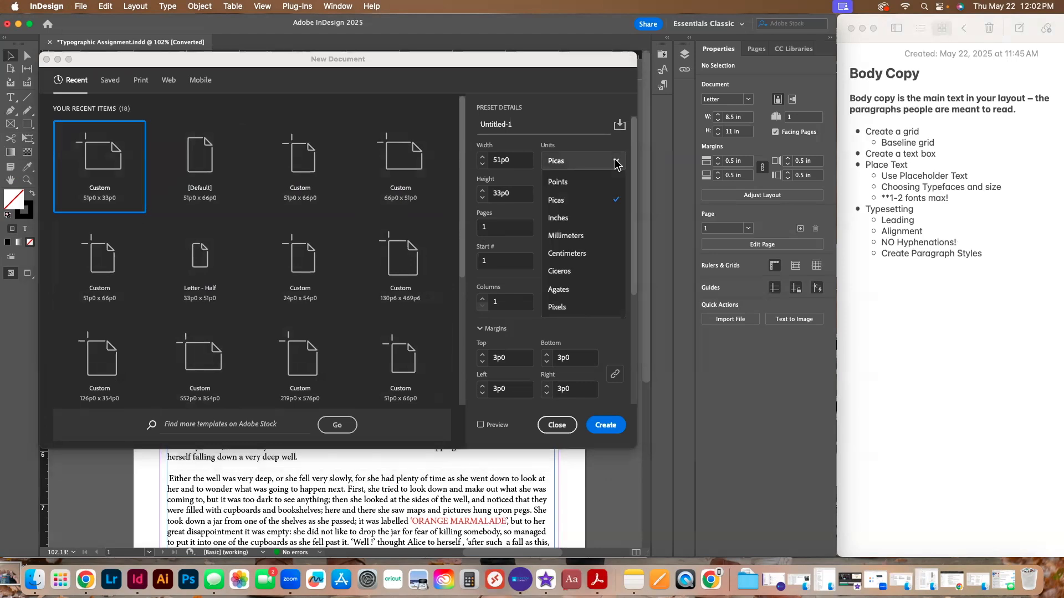
pyautogui.click(583, 217)
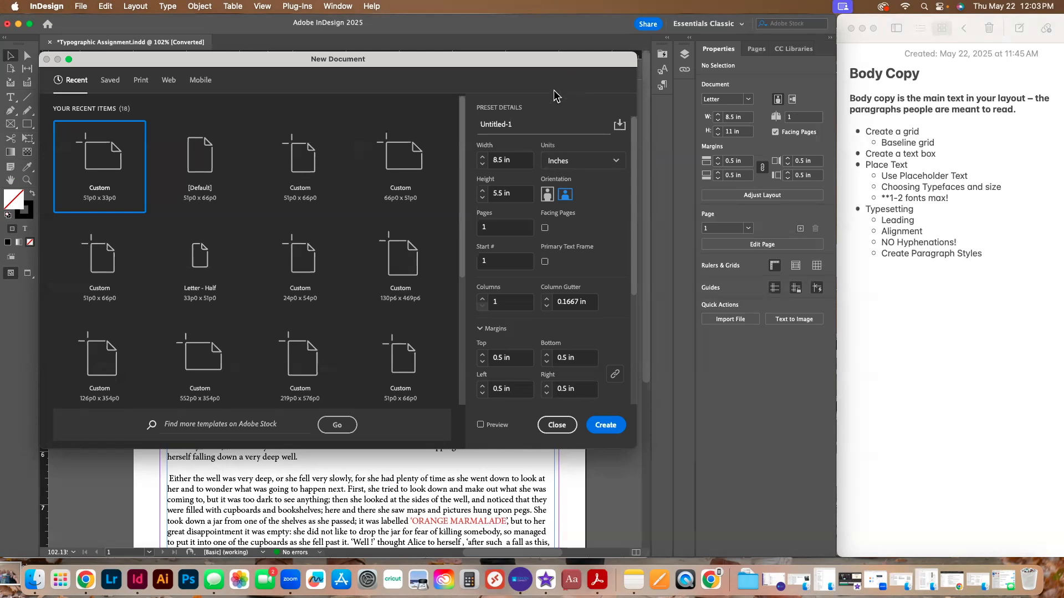
pyautogui.click(513, 161)
pyautogui.click(514, 193)
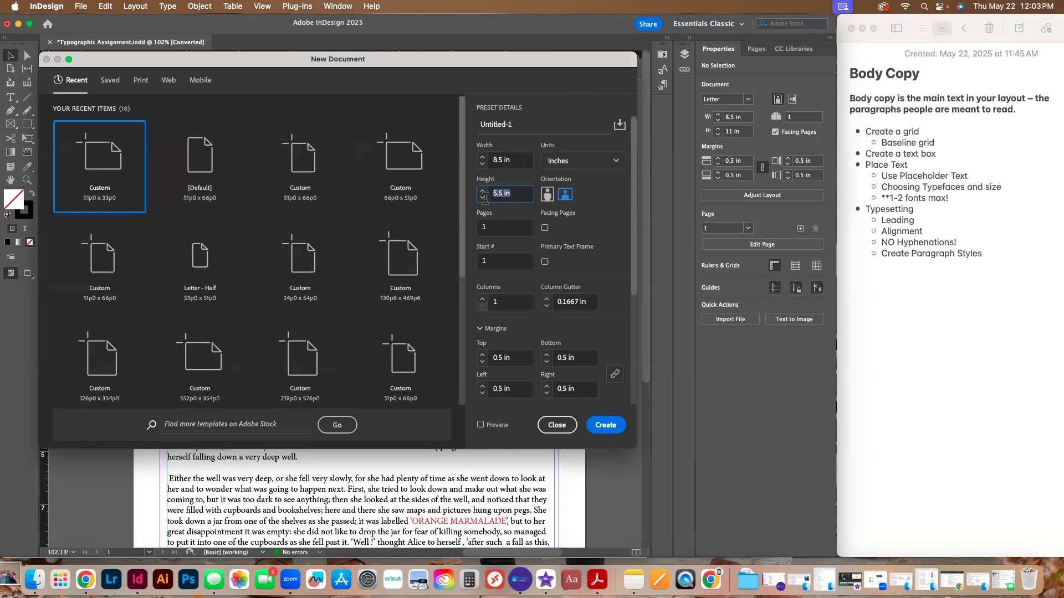
pyautogui.write('11')
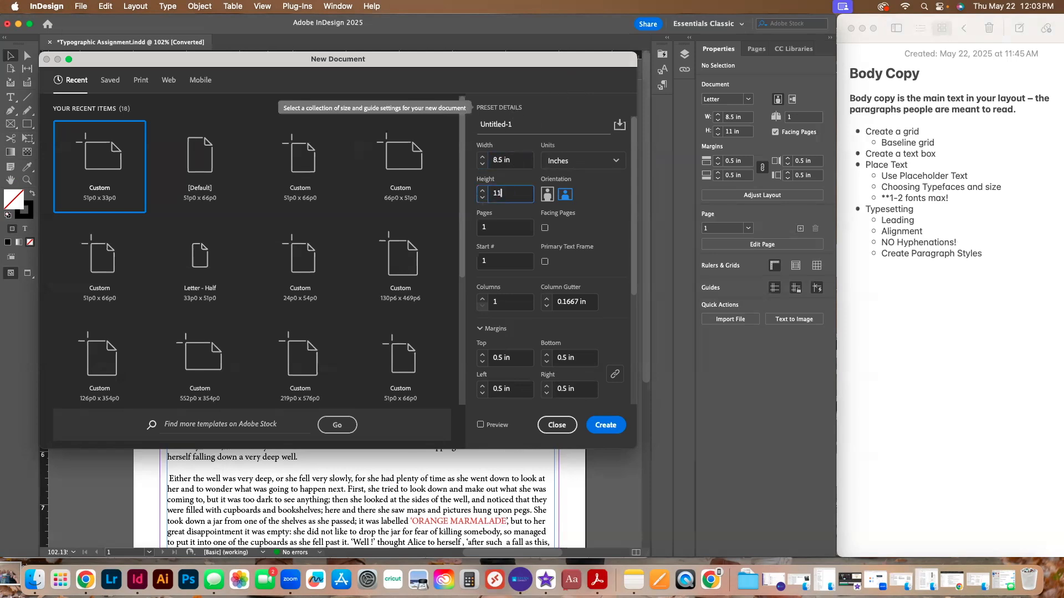
pyautogui.click(548, 79)
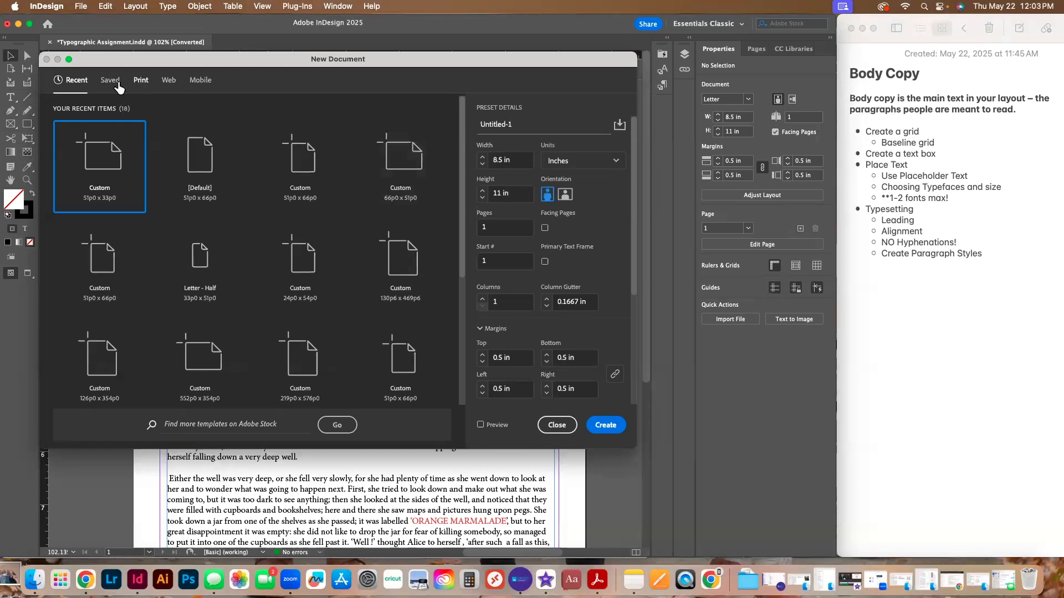
# - Choose the Letter print preset for the new document and set its units to inches
pyautogui.click(136, 89)
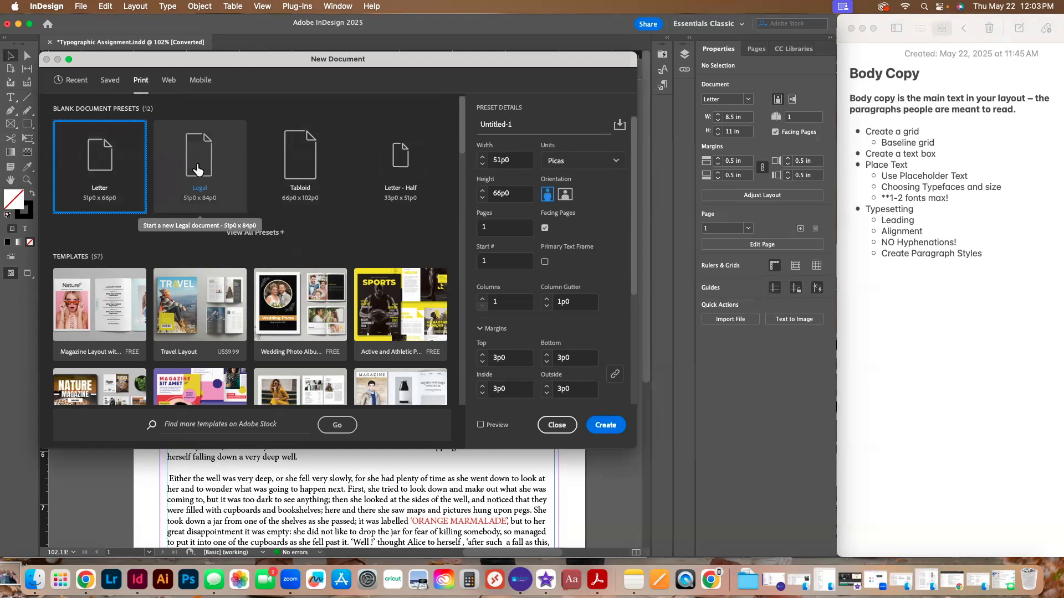
pyautogui.click(579, 161)
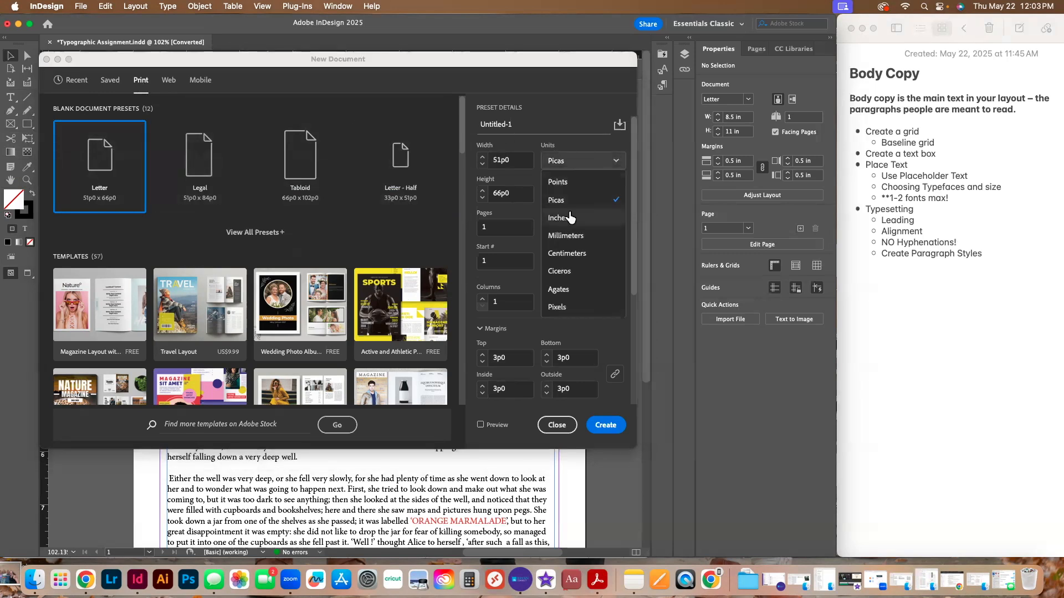
pyautogui.click(567, 218)
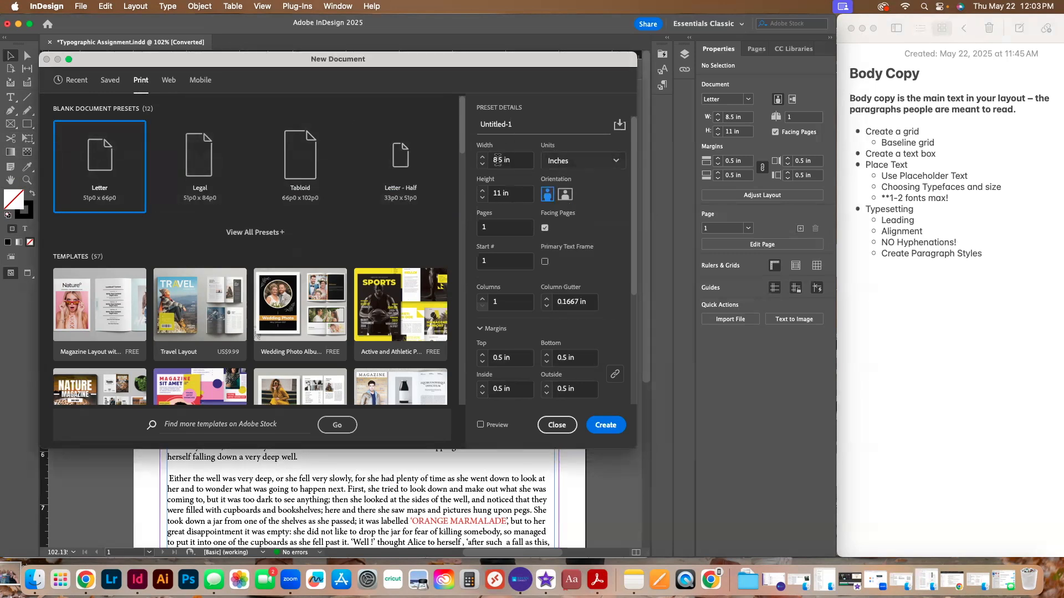
pyautogui.click(588, 165)
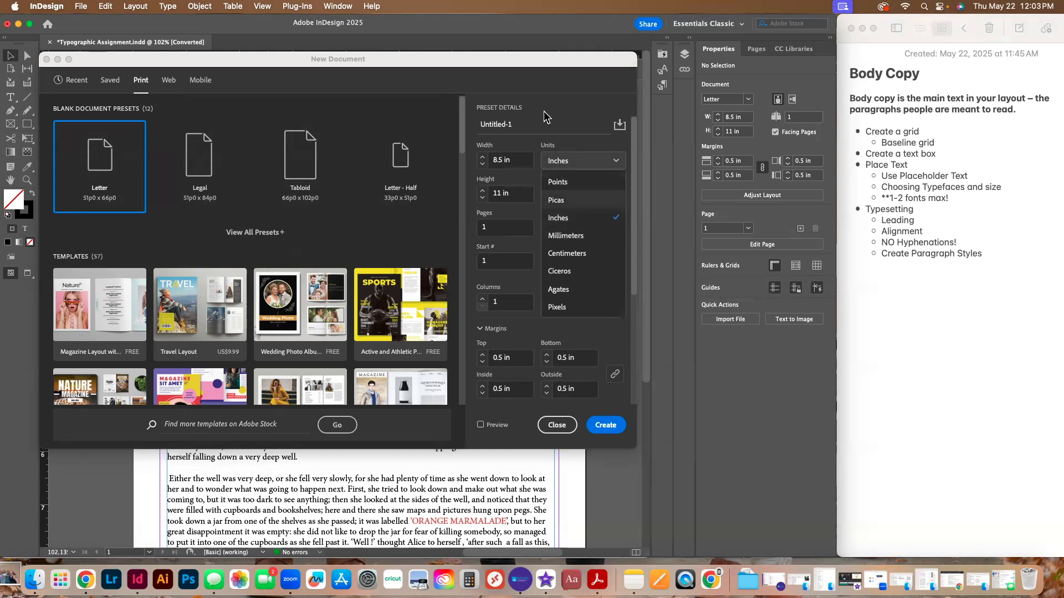
pyautogui.click(560, 219)
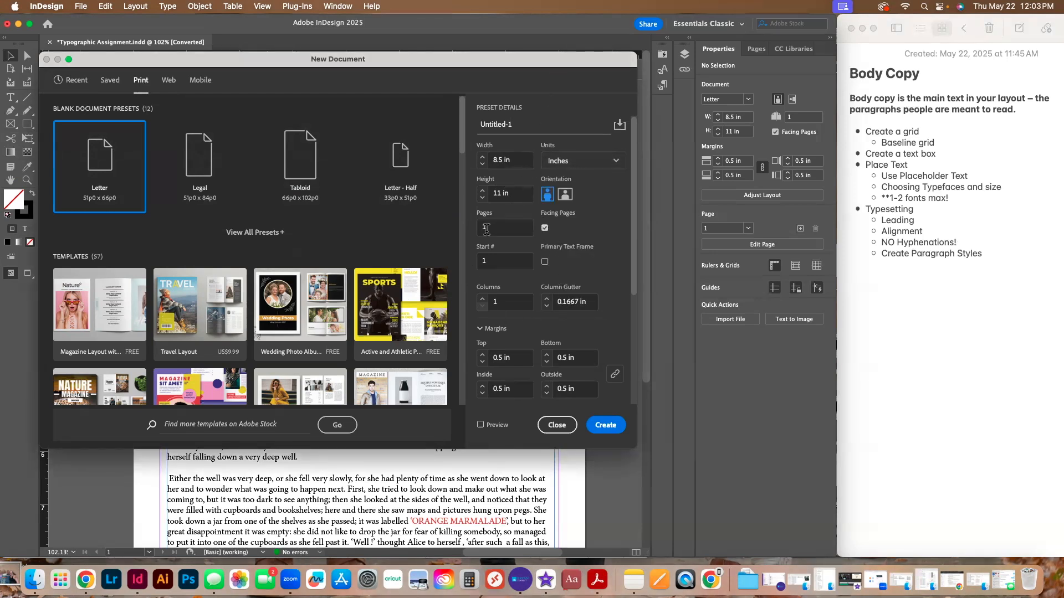
# - Turn off facing pages and set the new document's columns to 2
pyautogui.click(545, 228)
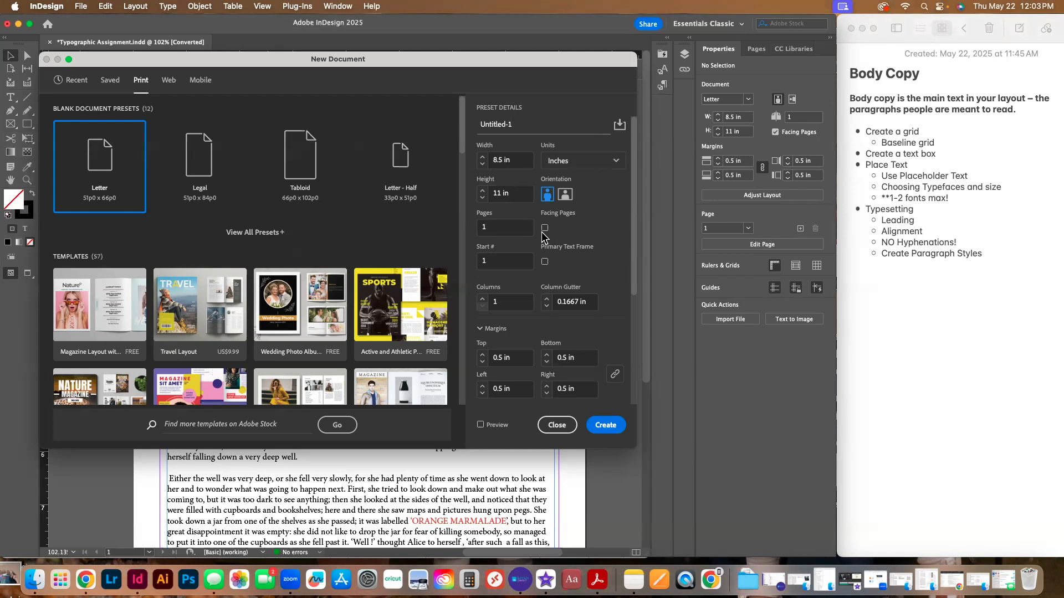
pyautogui.scroll(-5, 616, 244)
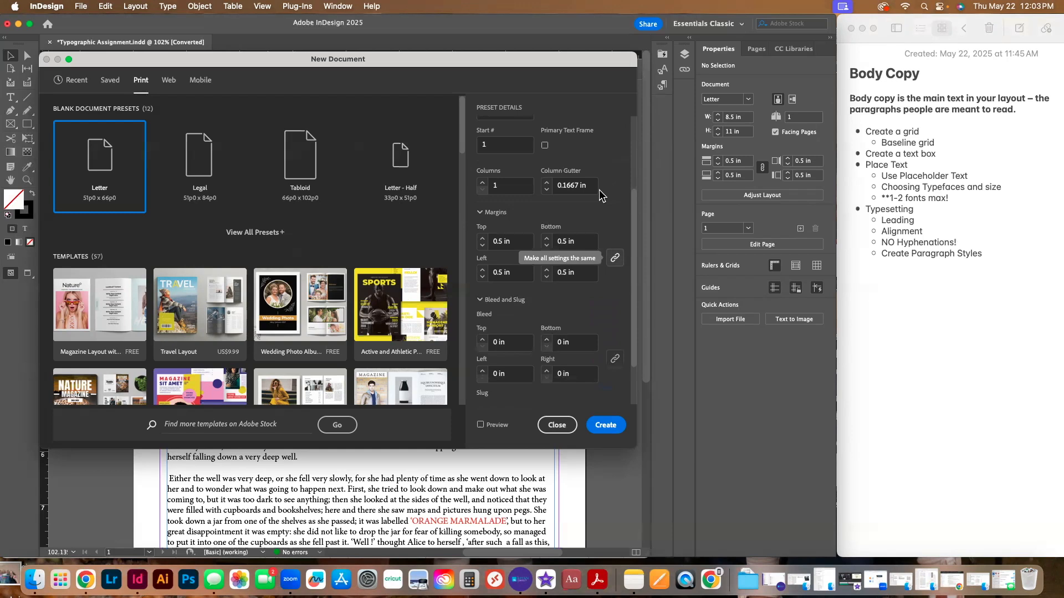
pyautogui.click(482, 182)
# - Review the bleed settings, leave them unchanged, and create the document
pyautogui.scroll(-3, 607, 348)
pyautogui.click(513, 283)
pyautogui.moveTo(514, 283); pyautogui.dragTo(480, 279)
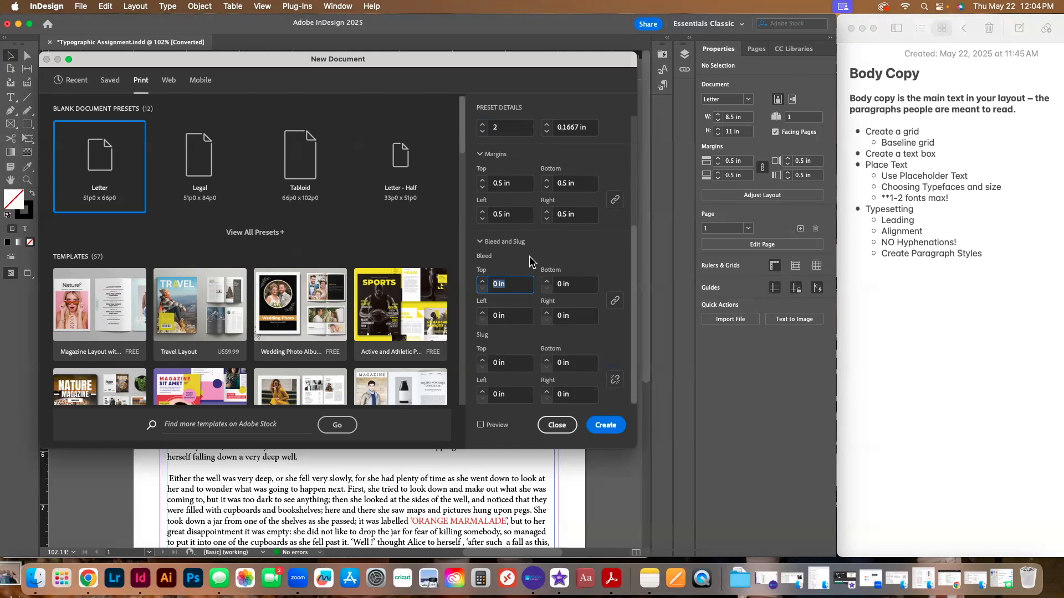
pyautogui.click(552, 258)
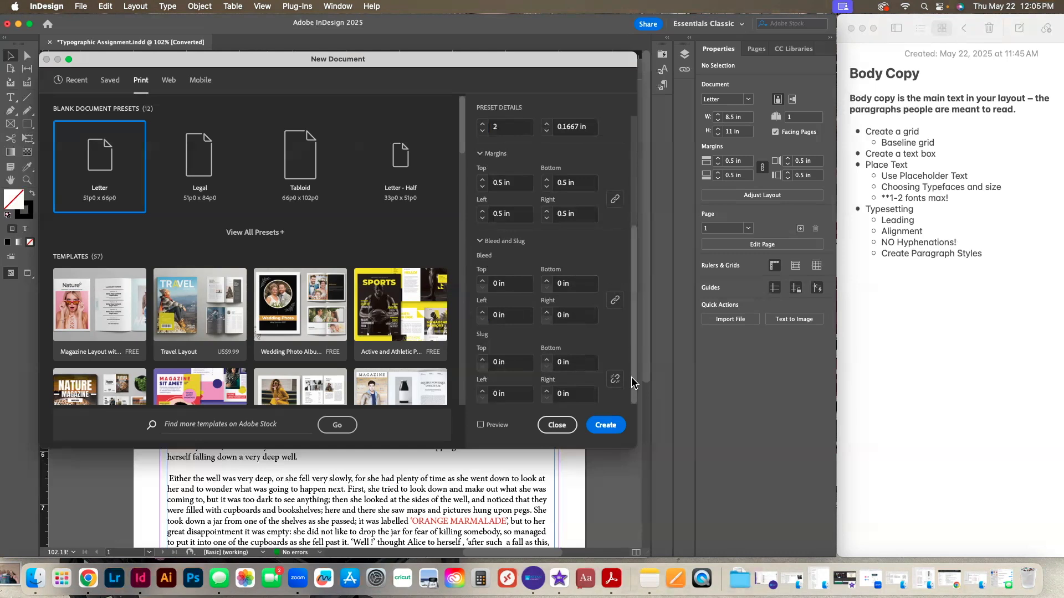
pyautogui.scroll(5, 529, 143)
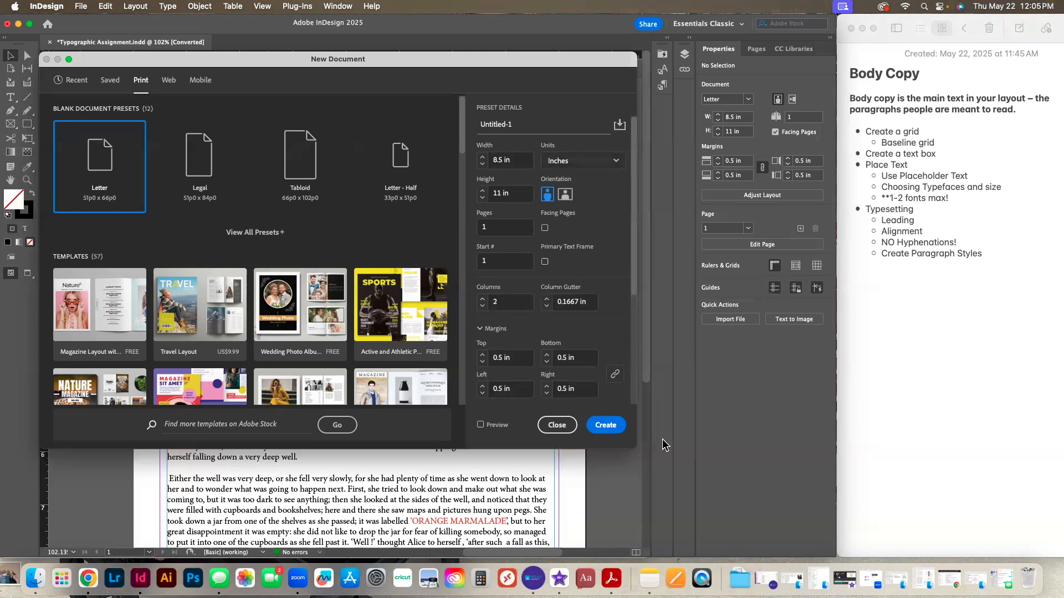
pyautogui.click(610, 422)
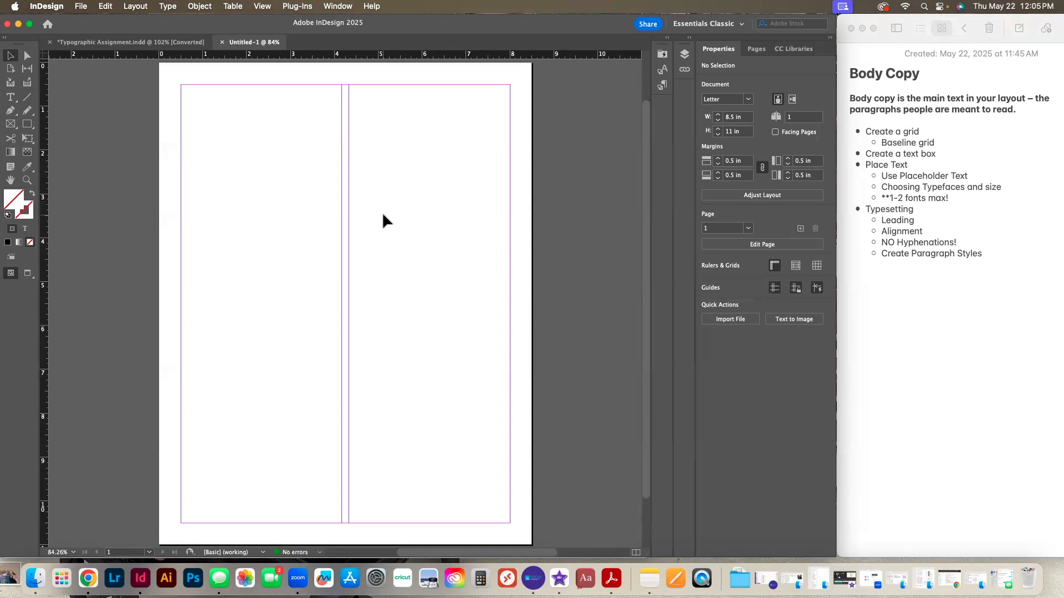
# - Show the baseline grid on the new two-column page
pyautogui.click(261, 6)
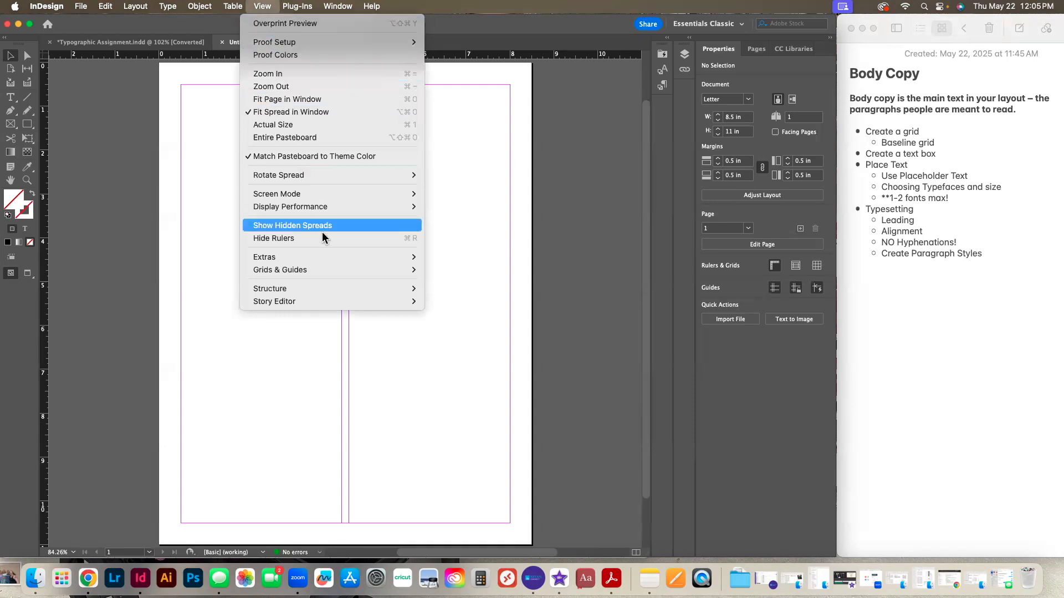
pyautogui.moveTo(332, 269)
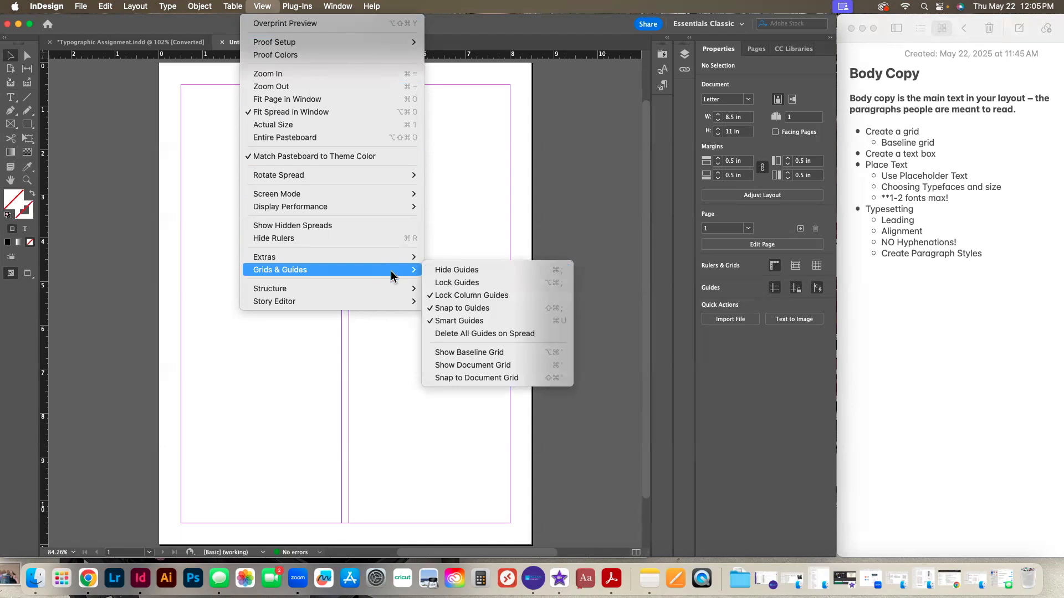
pyautogui.click(484, 351)
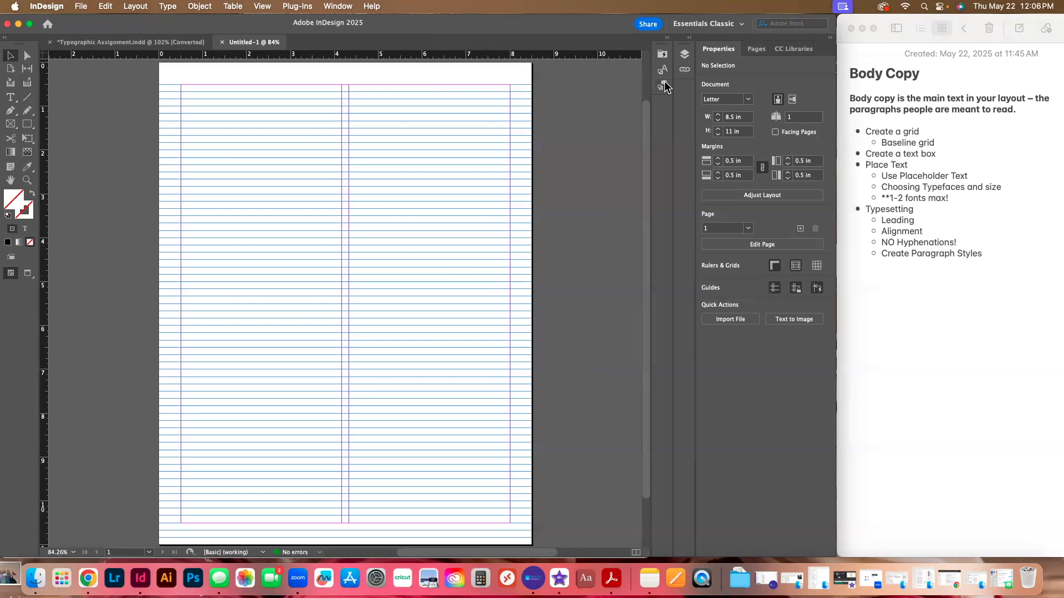
# - Display the Paragraph panel and dock it as a collapsed icon with the other panels
pyautogui.click(329, 6)
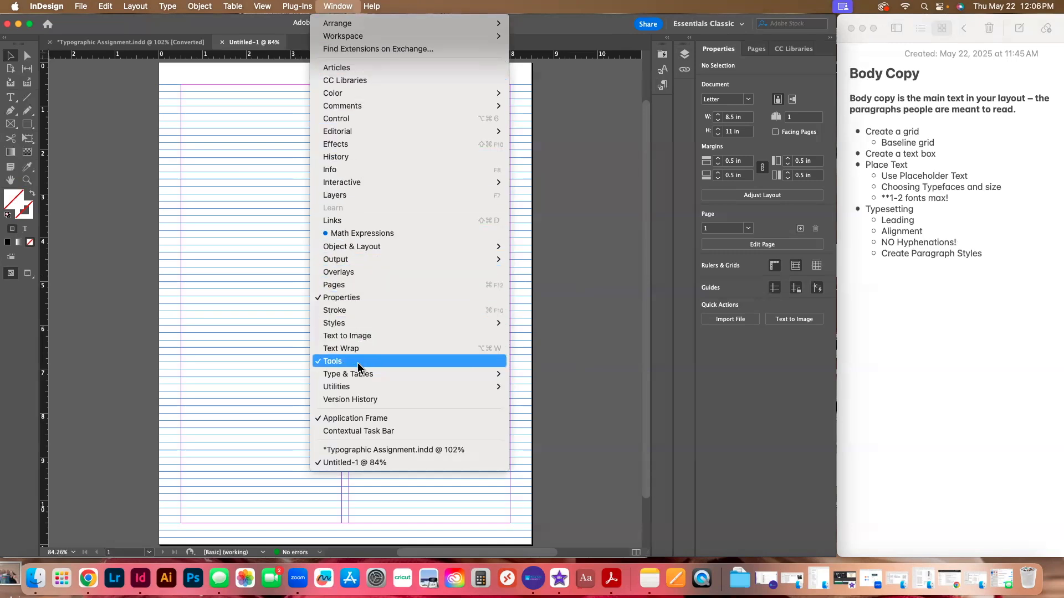
pyautogui.moveTo(350, 374)
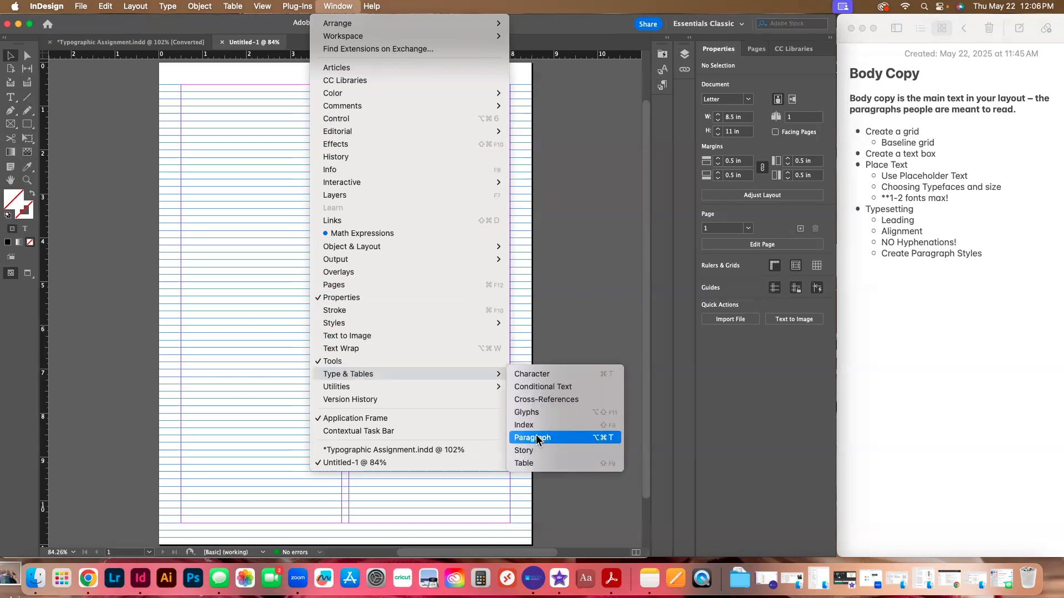
pyautogui.click(538, 438)
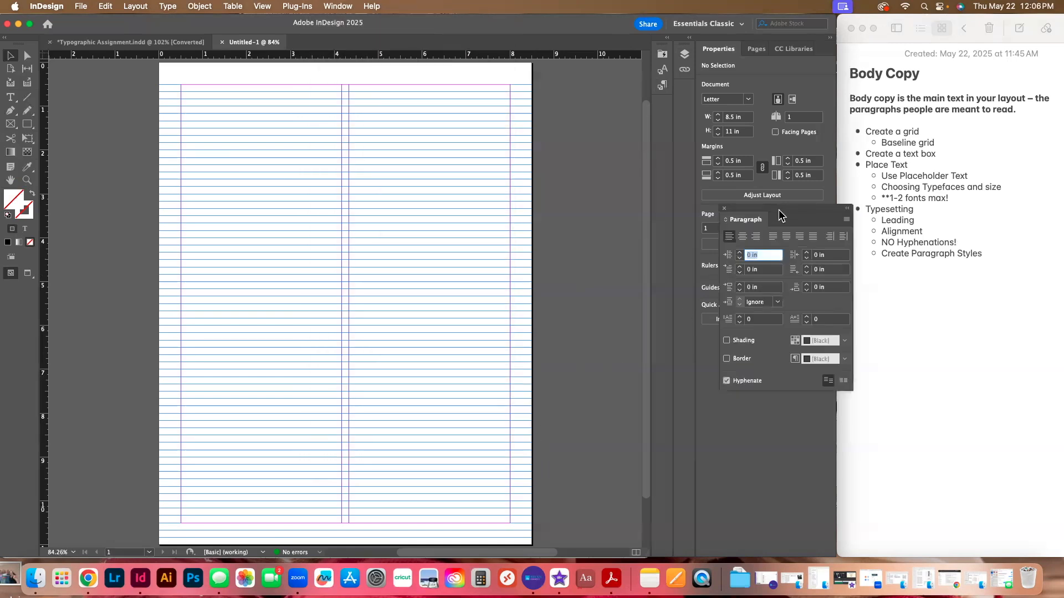
pyautogui.moveTo(780, 207); pyautogui.dragTo(660, 62)
pyautogui.click(661, 107)
pyautogui.click(663, 69)
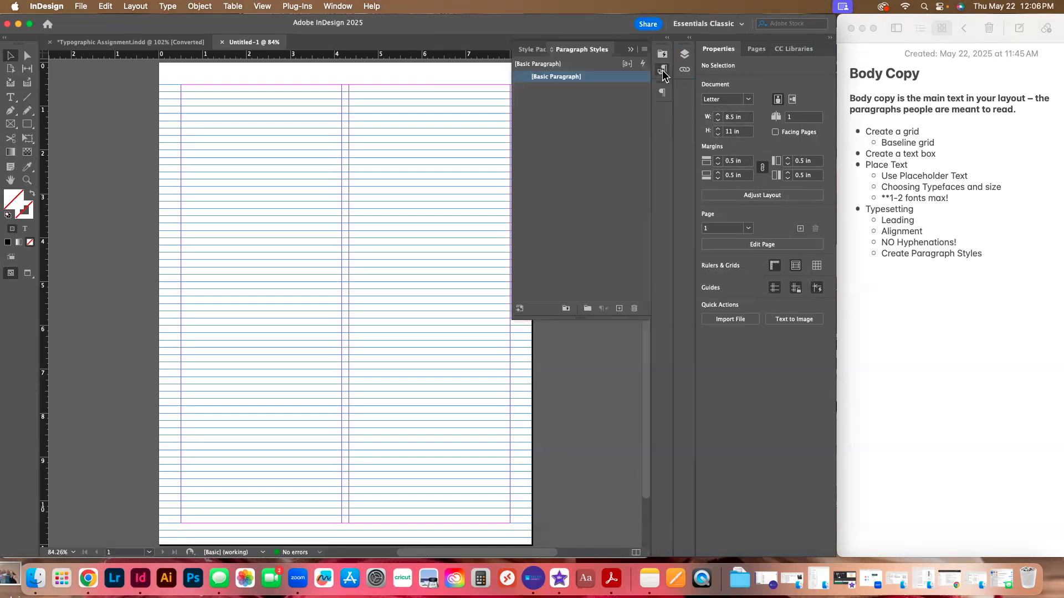
pyautogui.click(631, 50)
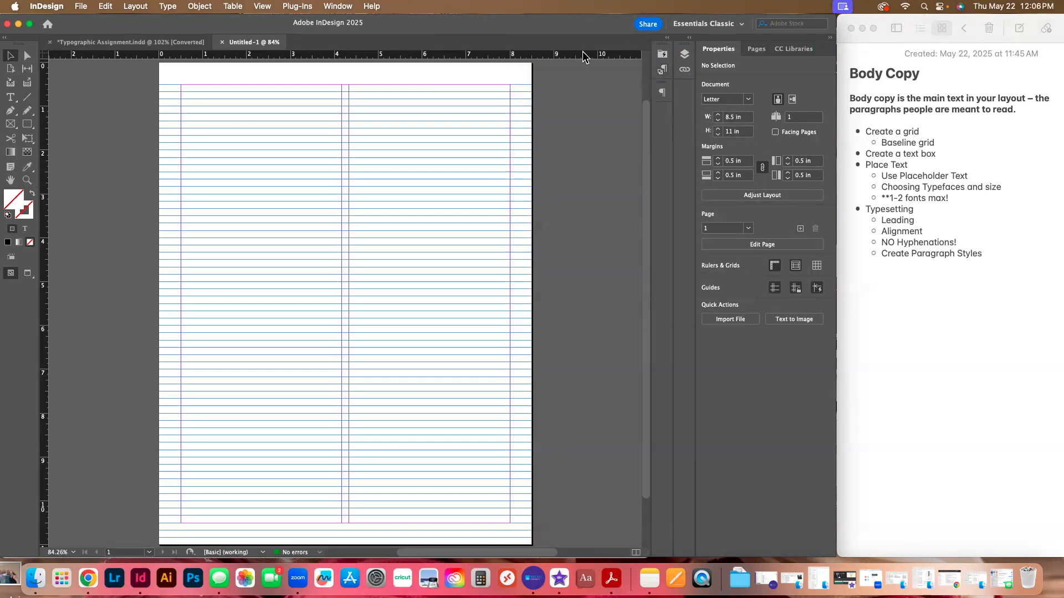
# - Set the default paragraph formatting to align to the baseline grid
pyautogui.click(662, 93)
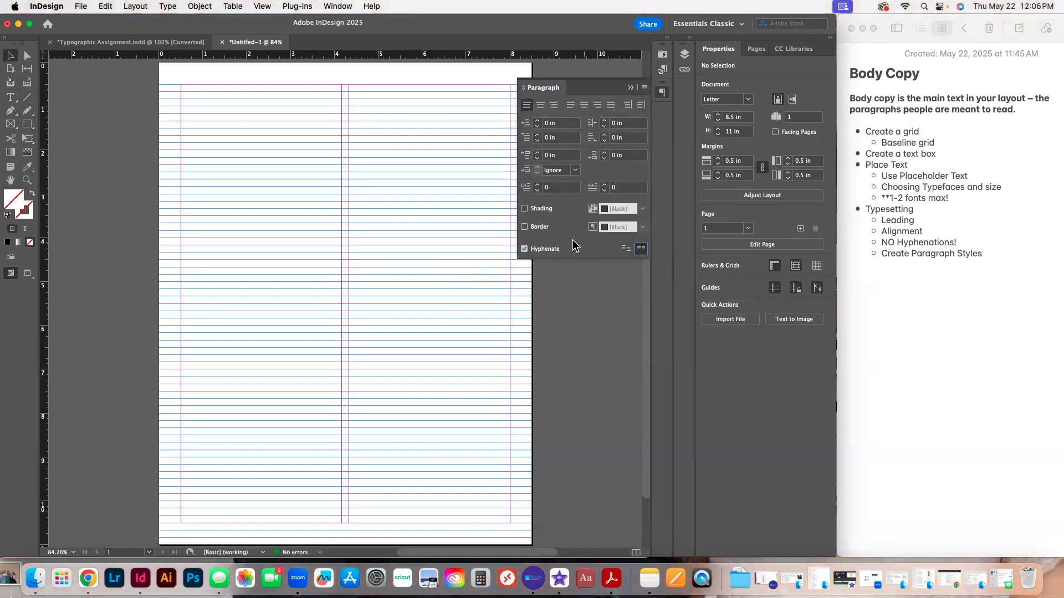
pyautogui.click(640, 250)
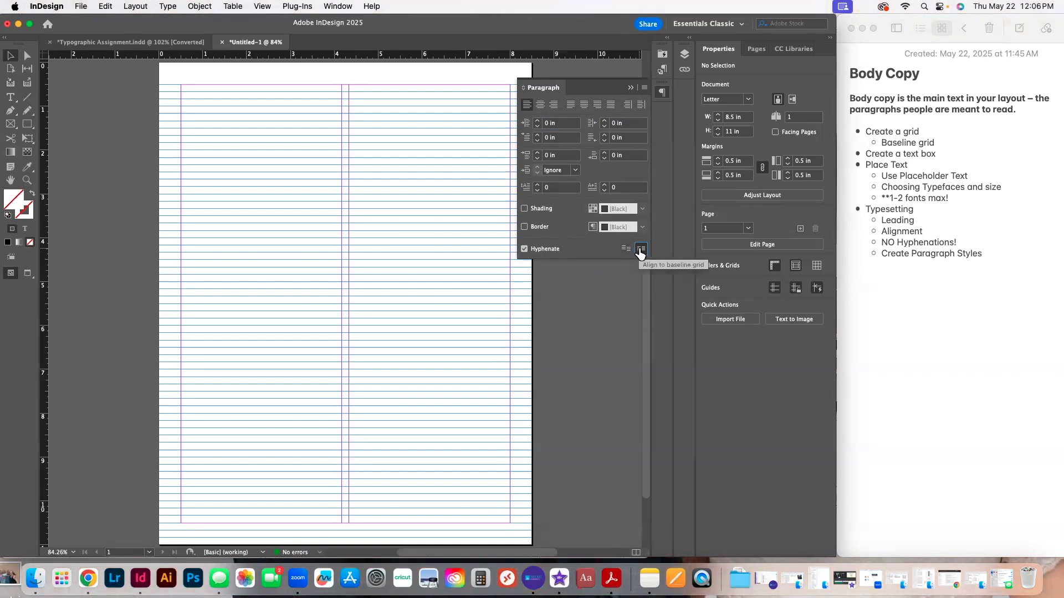
pyautogui.click(627, 249)
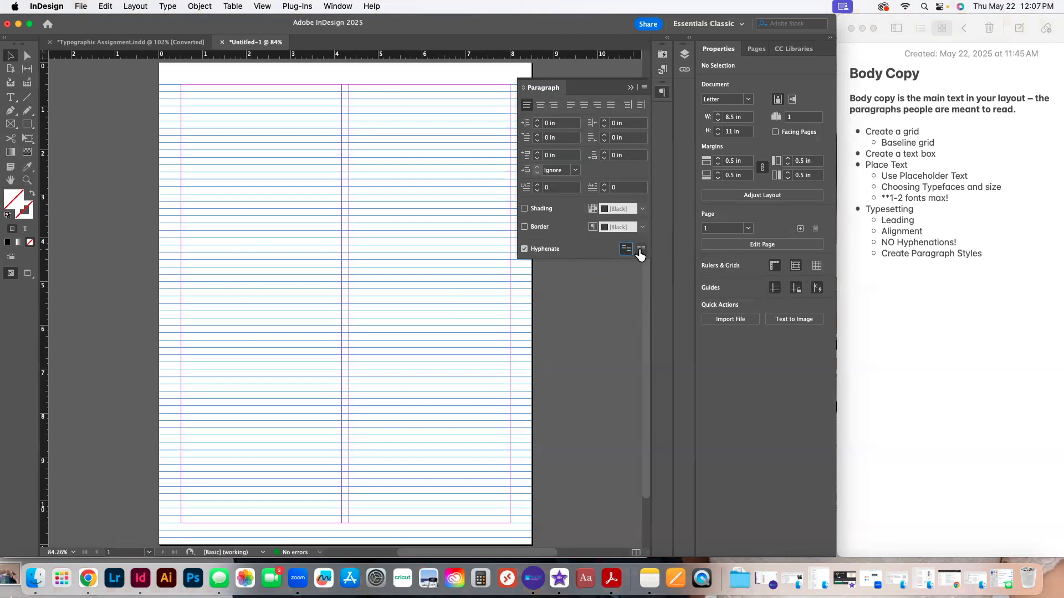
pyautogui.click(641, 249)
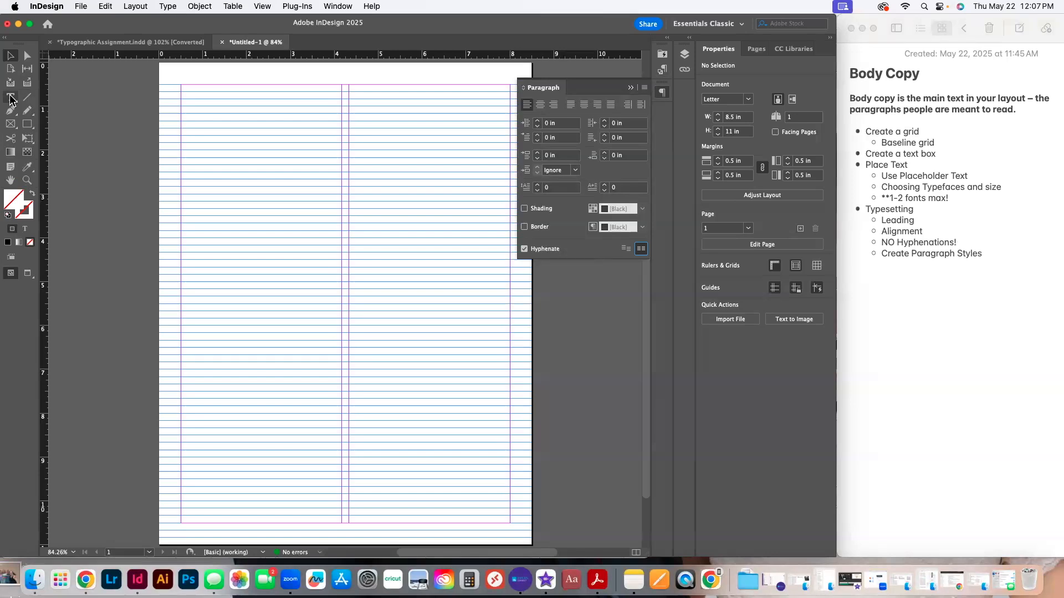
# - Draw a text frame about 1.9 in wide and 3.8 in tall from the first column's upper-left margin corner
pyautogui.click(10, 97)
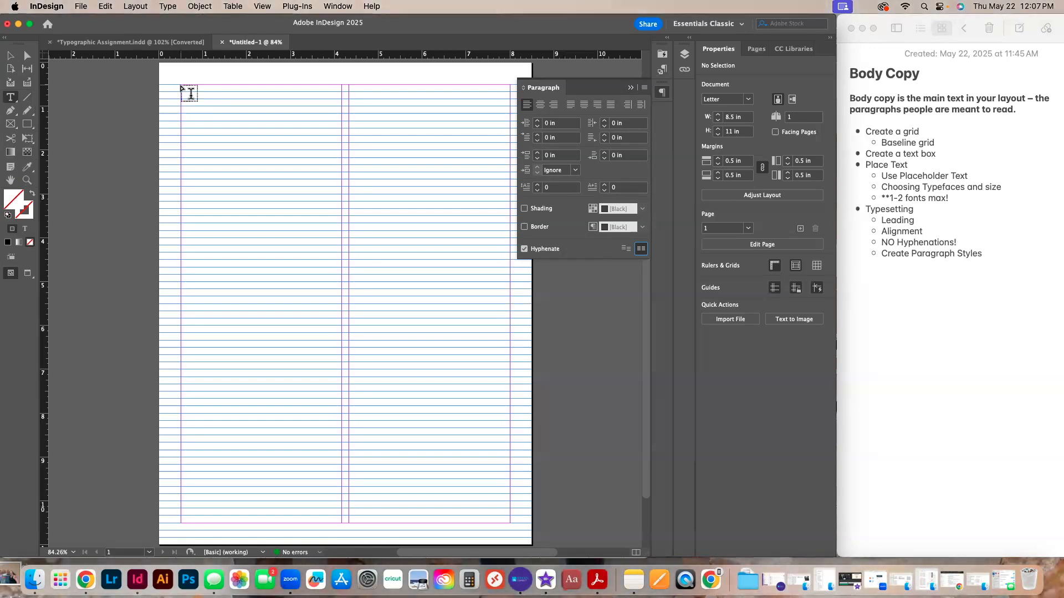
pyautogui.moveTo(182, 87); pyautogui.dragTo(263, 252)
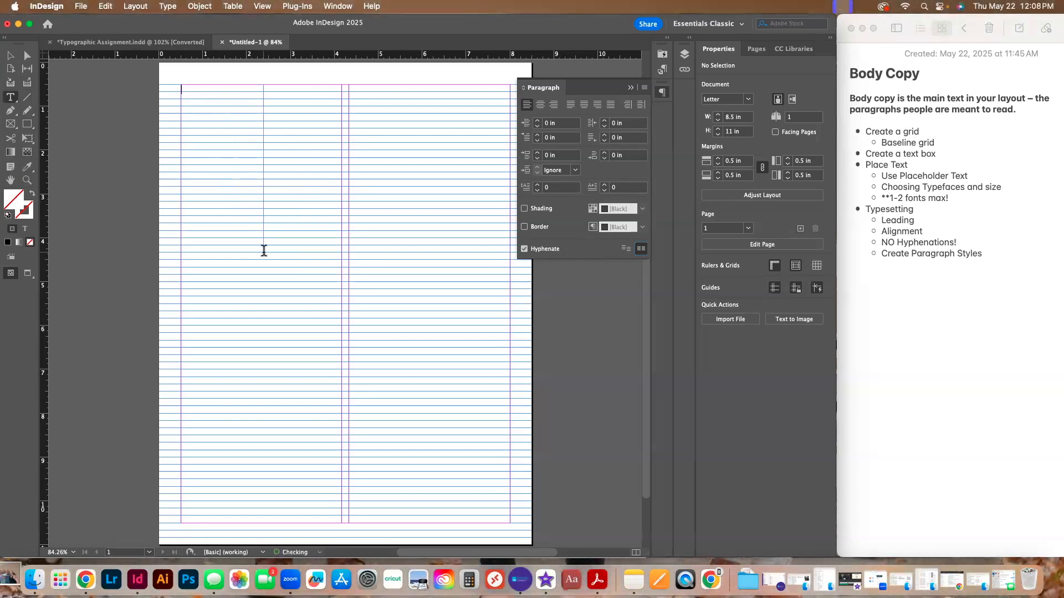
pyautogui.press('Escape')
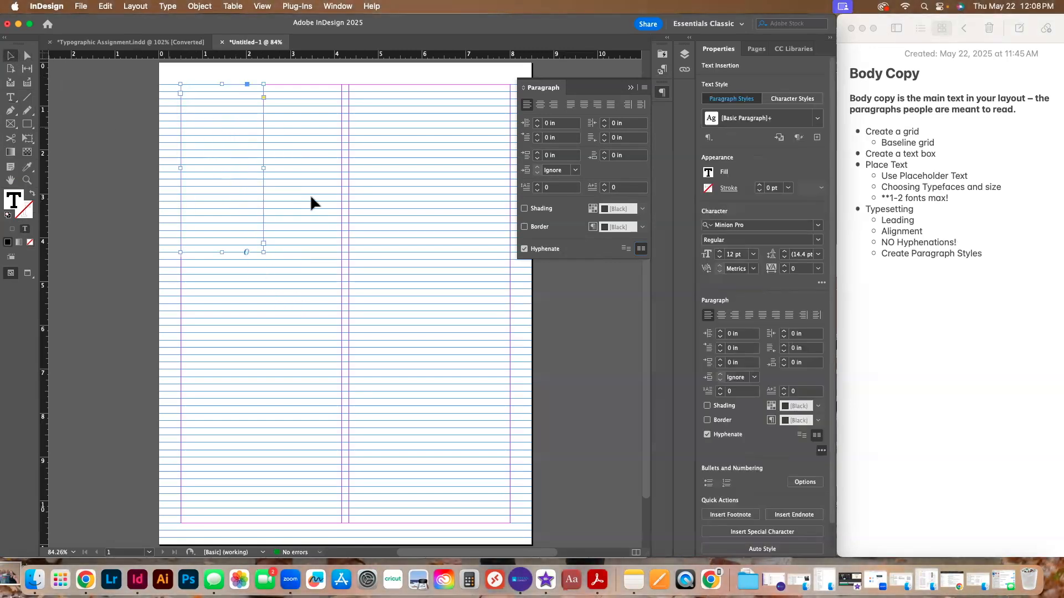
# - Enlarge the text frame to fill the first column, 3.6667 in wide and 10 in tall
pyautogui.moveTo(262, 251); pyautogui.dragTo(340, 525)
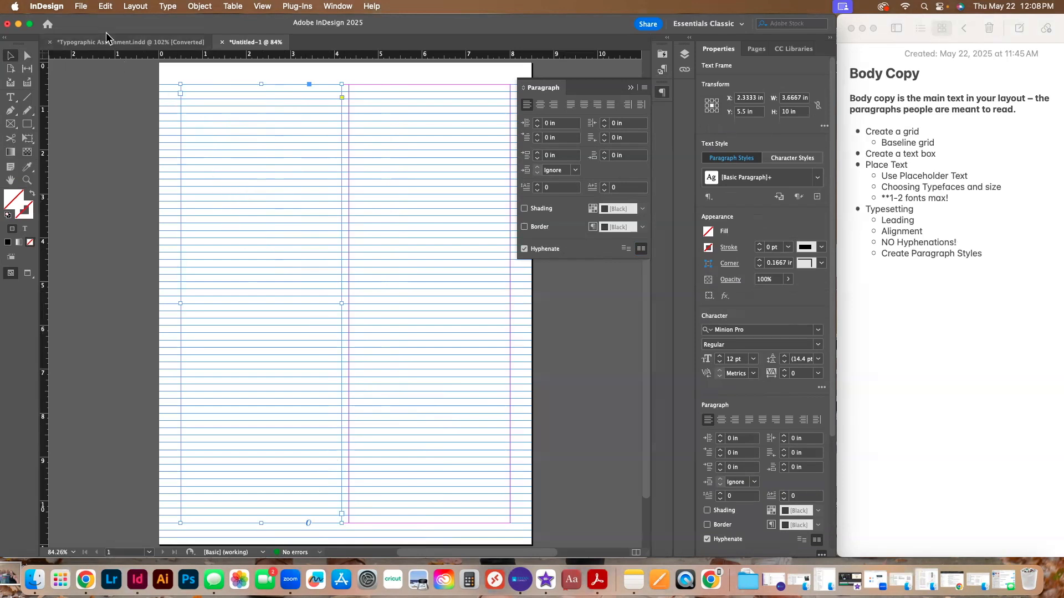
# - Unlock all objects on the spread in Typographic Assignment.indd
pyautogui.click(93, 43)
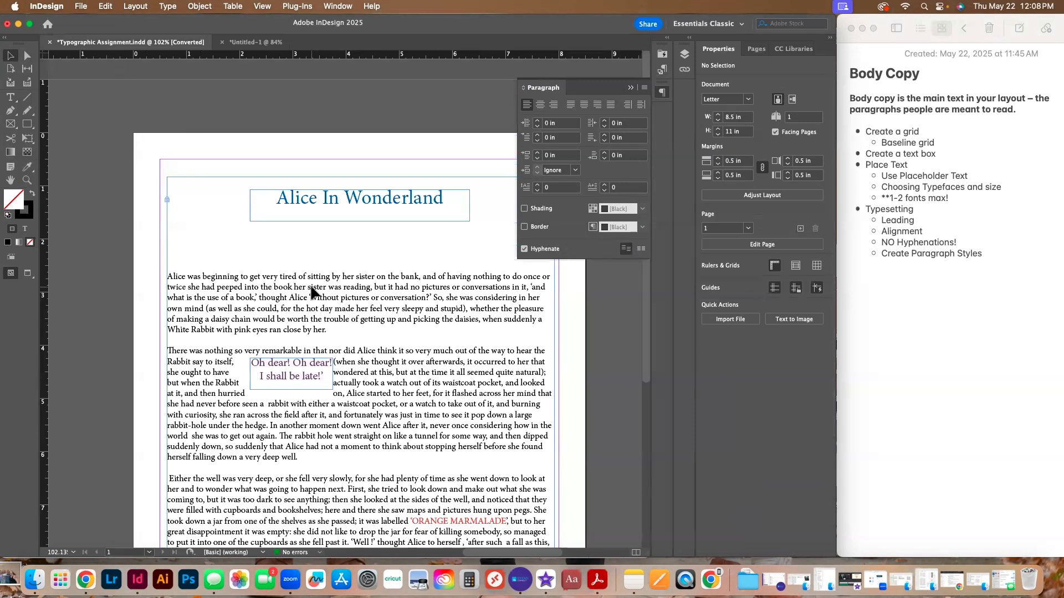
pyautogui.rightClick(213, 293)
pyautogui.click(478, 314)
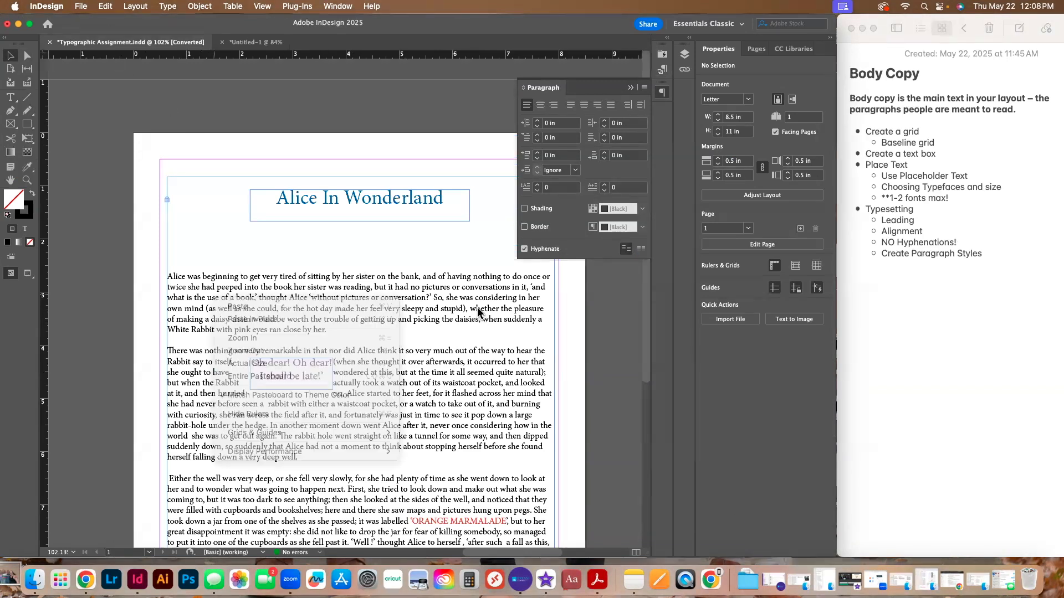
pyautogui.click(272, 7)
pyautogui.moveTo(313, 194)
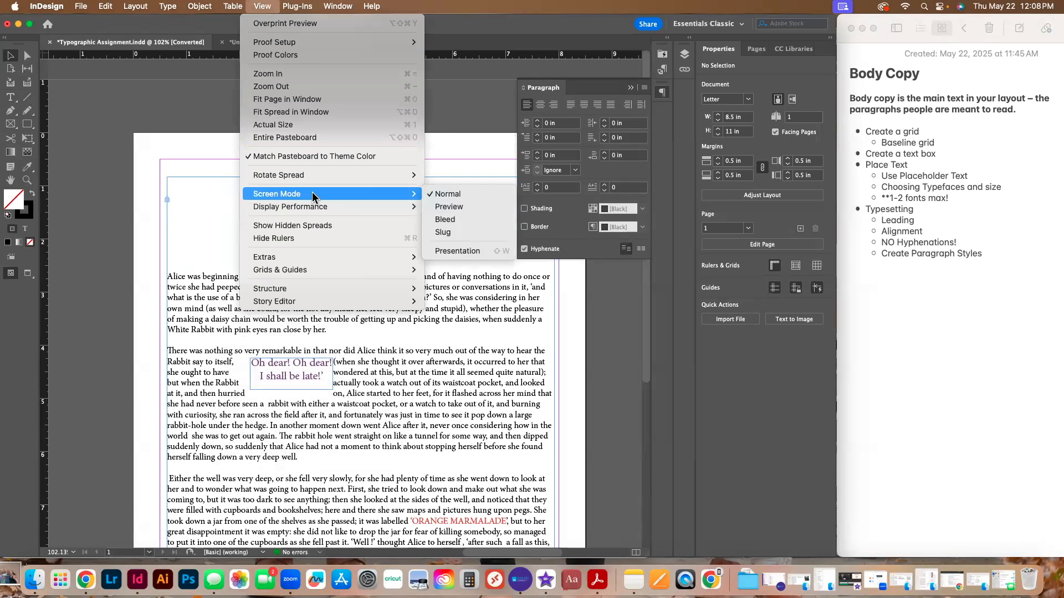
pyautogui.moveTo(134, 6)
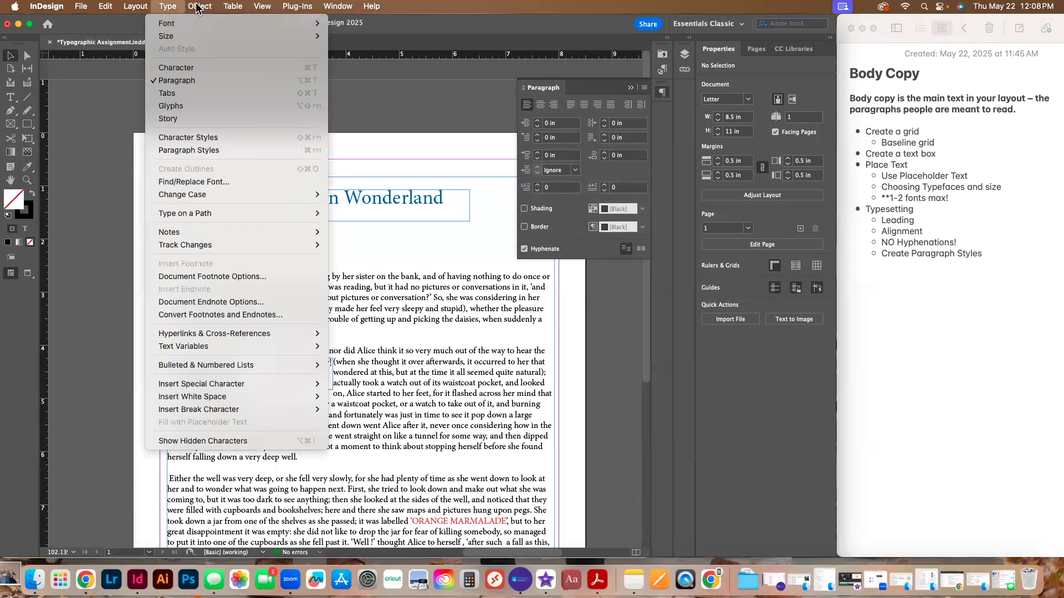
pyautogui.moveTo(198, 7)
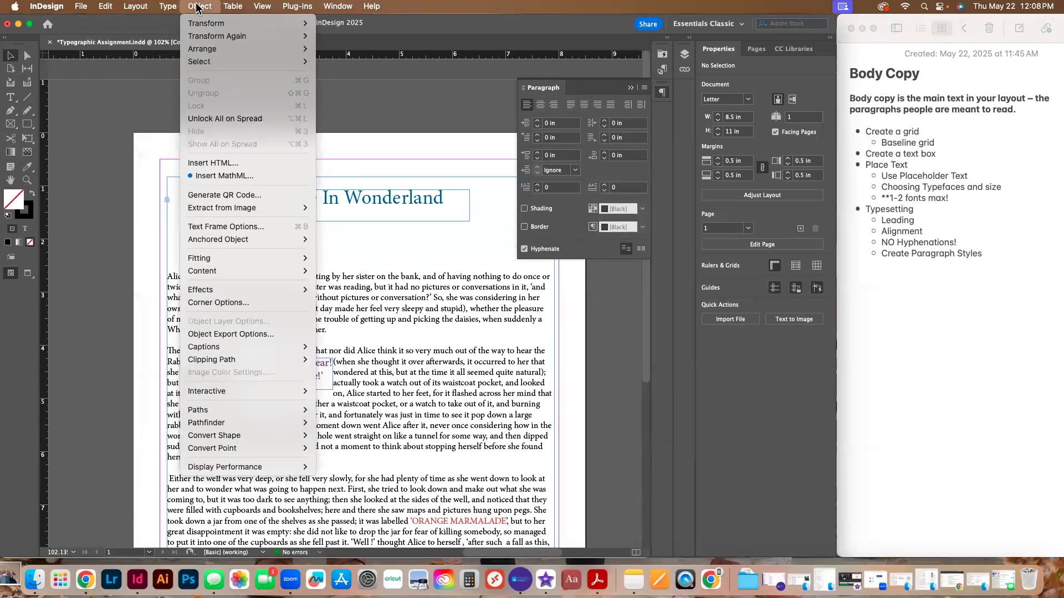
pyautogui.click(221, 118)
# - Copy the first Alice paragraph from Typographic Assignment.indd and paste it into the first-column text frame of Untitled-1
pyautogui.press('t')
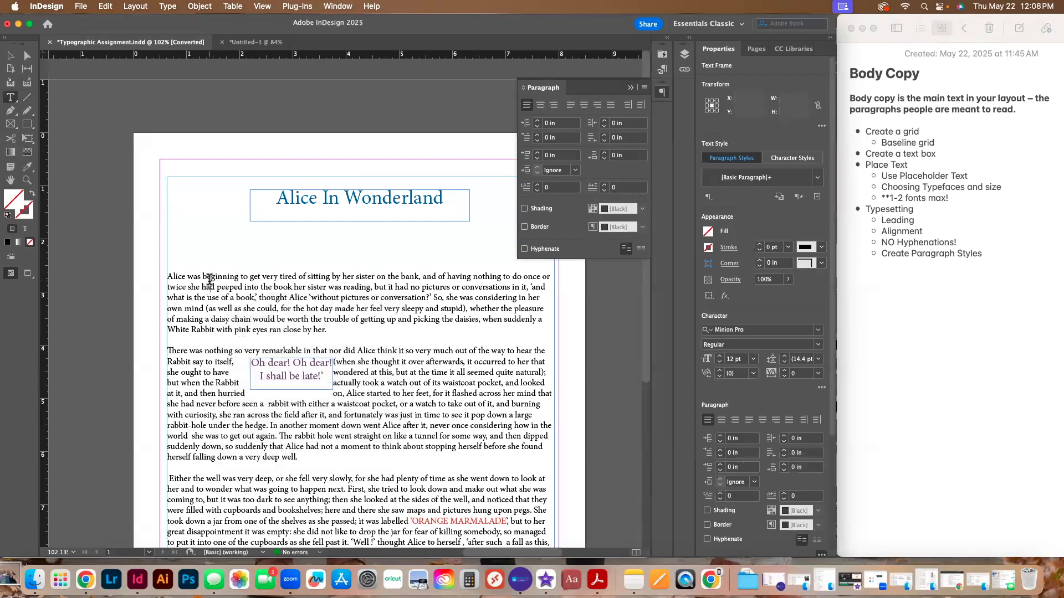
pyautogui.moveTo(330, 330); pyautogui.dragTo(170, 275)
pyautogui.press('super+c')
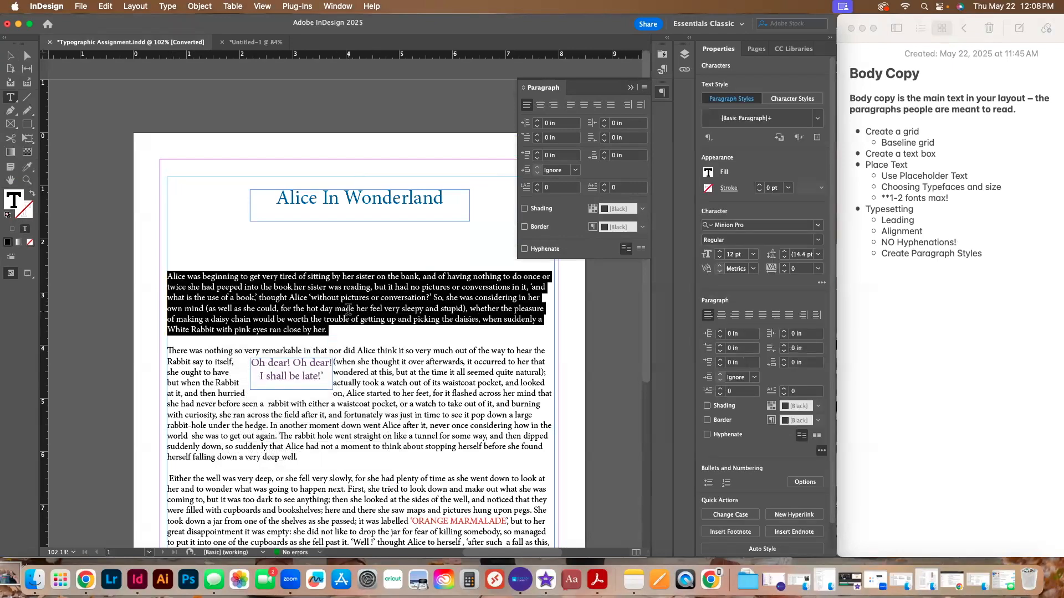
pyautogui.click(255, 43)
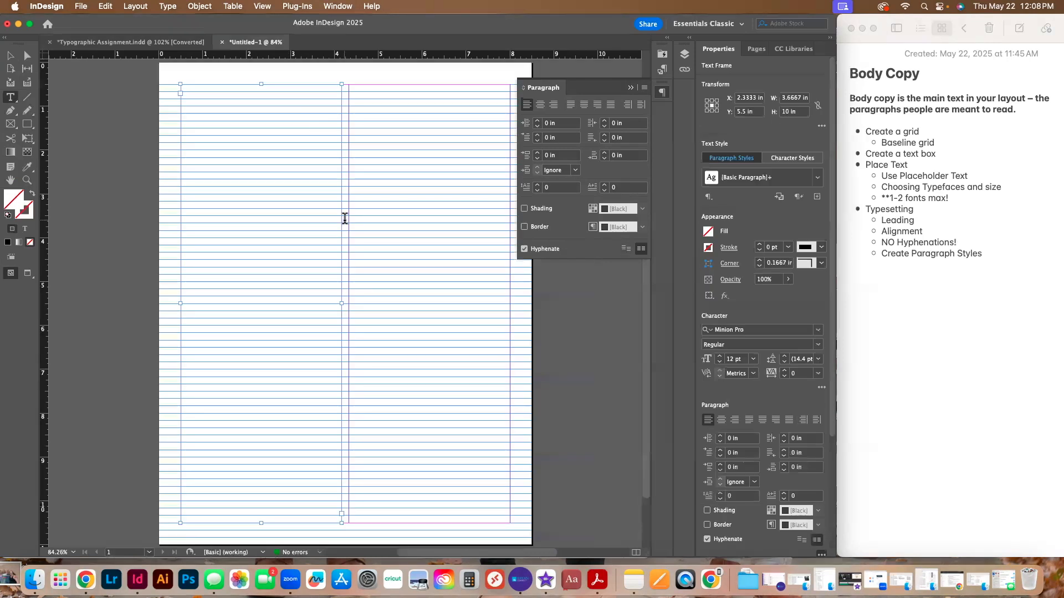
pyautogui.click(195, 90)
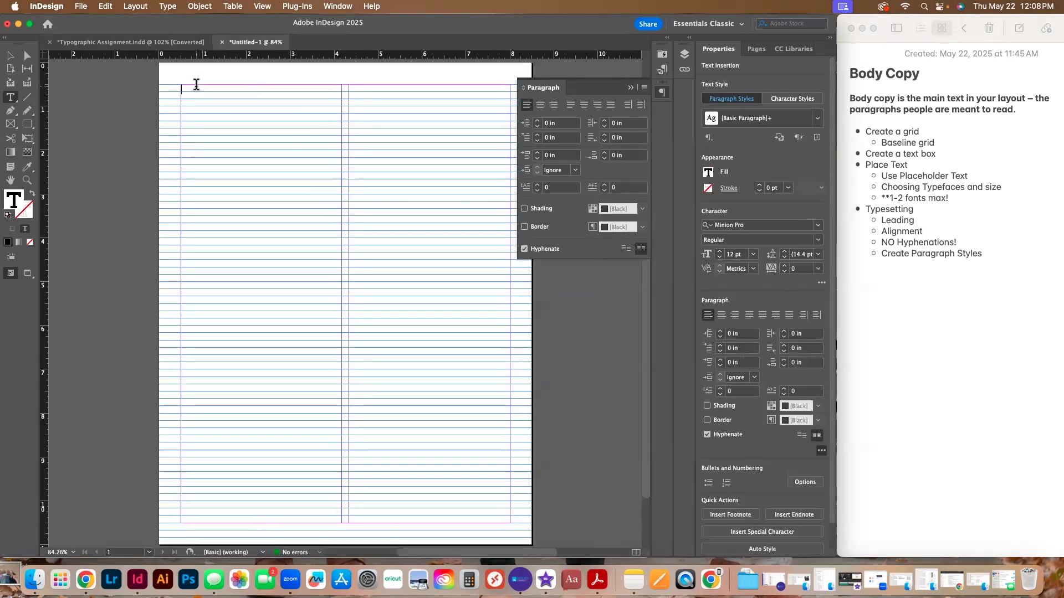
pyautogui.press('super+v')
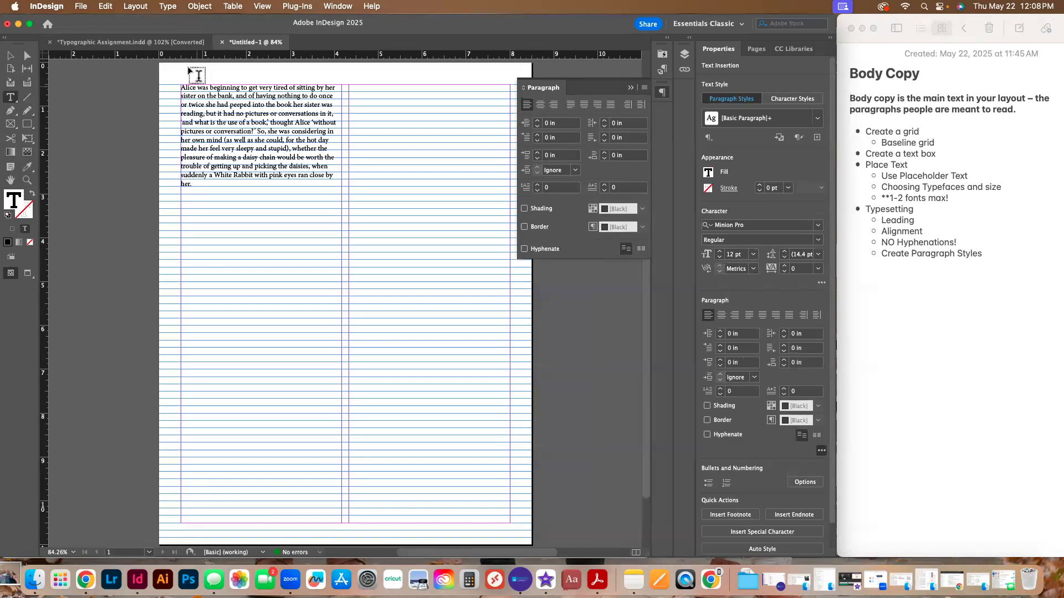
# - Examine the copy commands offered for the first Alice paragraph in Typographic Assignment.indd
pyautogui.click(122, 42)
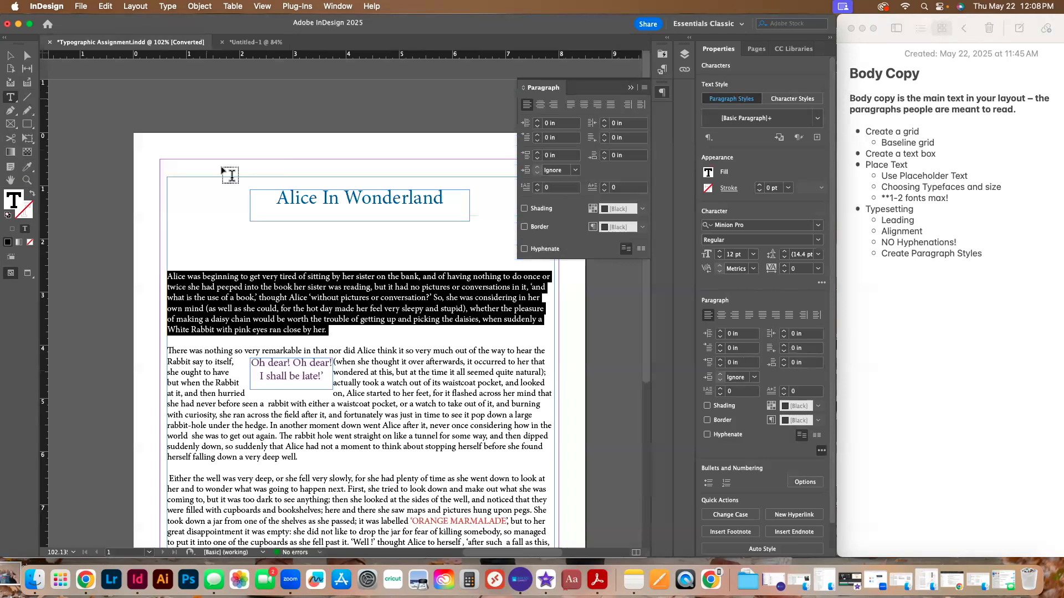
pyautogui.rightClick(254, 283)
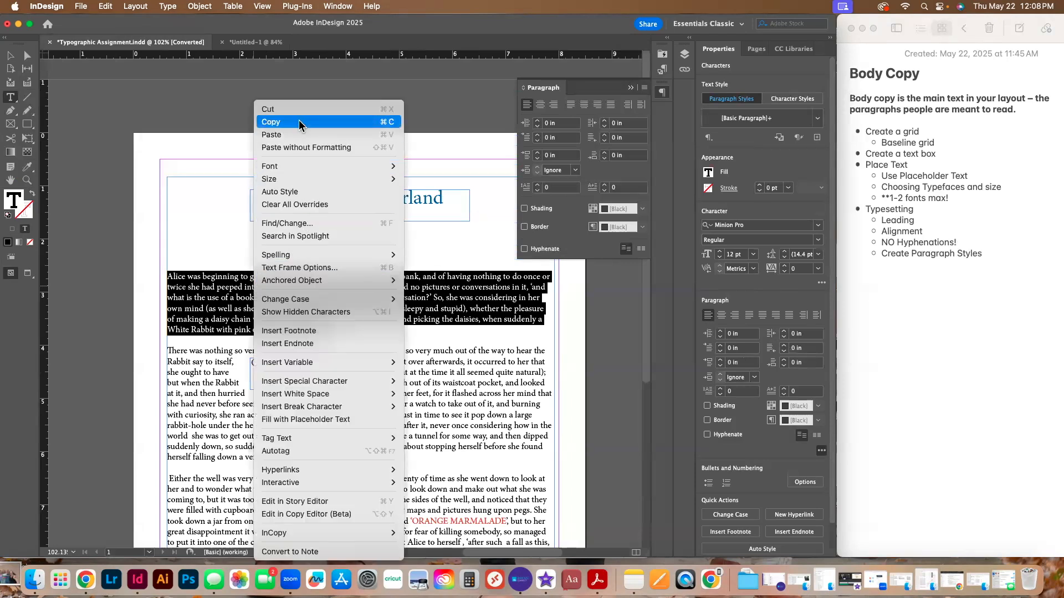
pyautogui.click(95, 8)
pyautogui.click(80, 7)
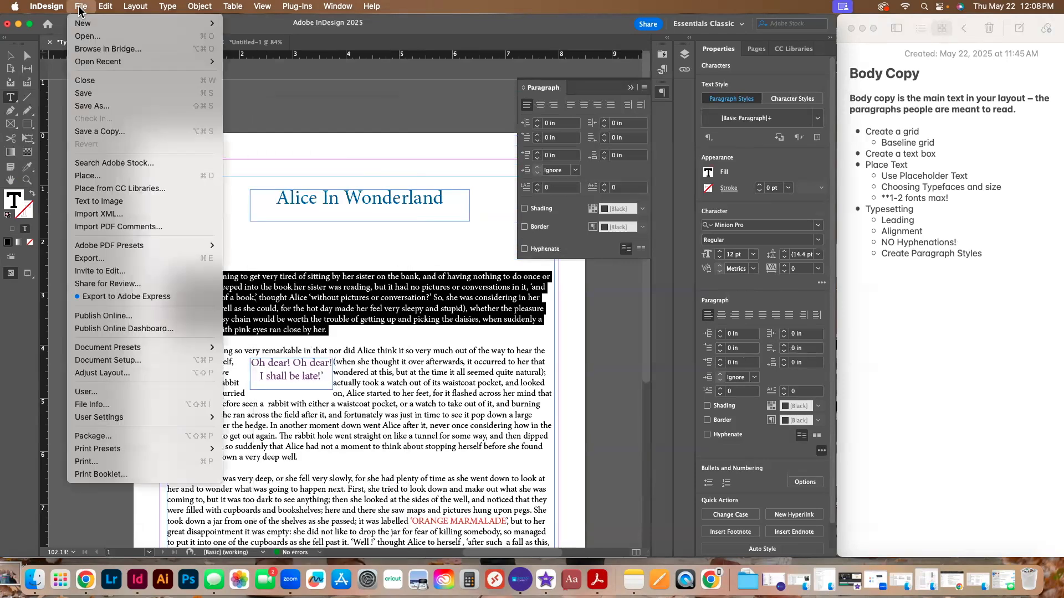
pyautogui.moveTo(105, 7)
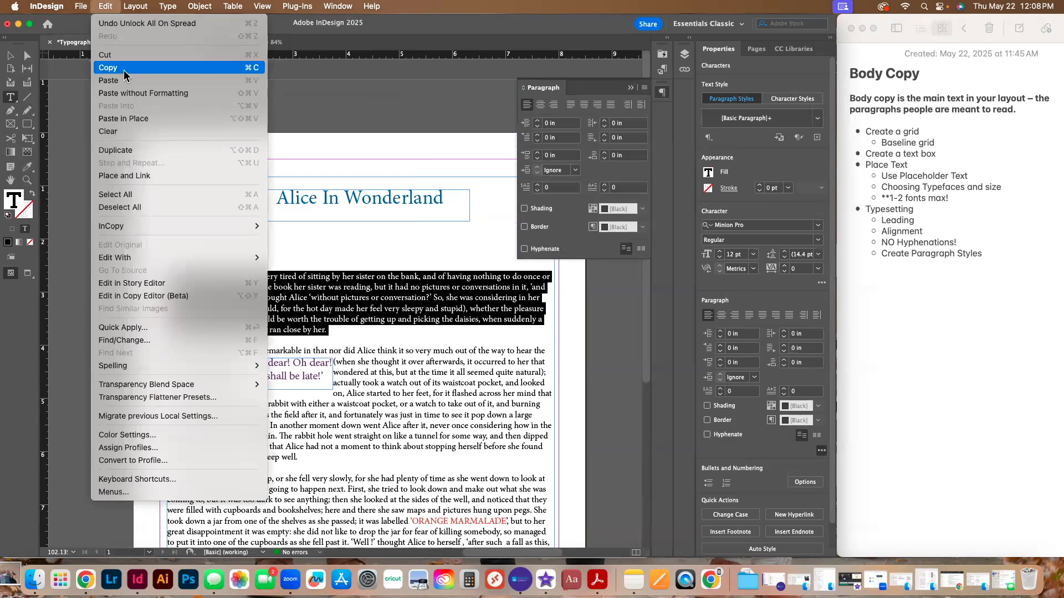
pyautogui.click(257, 69)
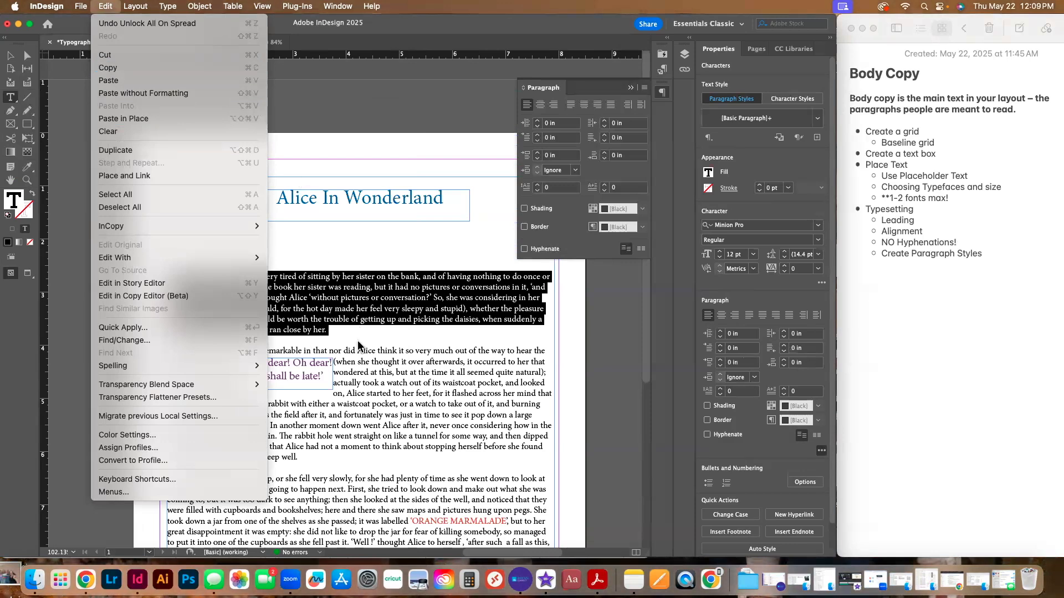
pyautogui.moveTo(328, 330); pyautogui.dragTo(162, 283)
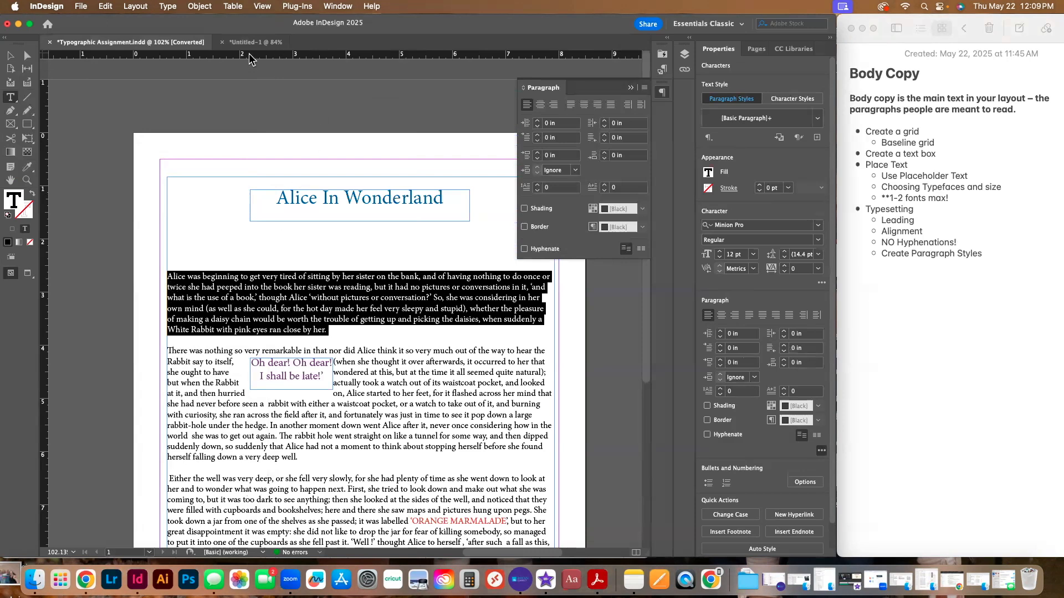
# - Examine the paste commands offered for the first-column text in Untitled-1
pyautogui.click(254, 42)
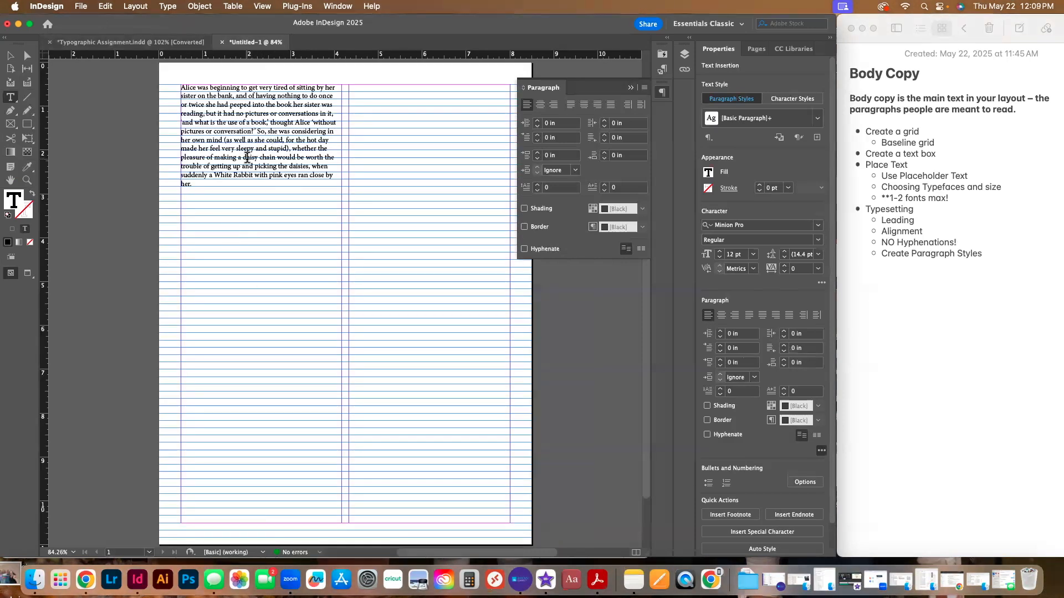
pyautogui.moveTo(191, 186); pyautogui.dragTo(169, 78)
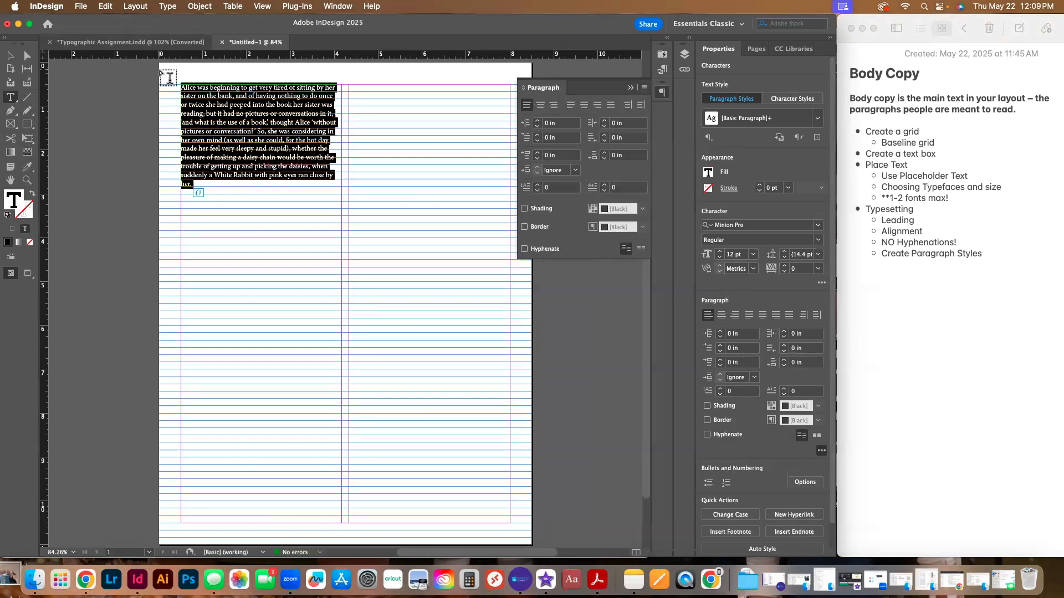
pyautogui.click(169, 77)
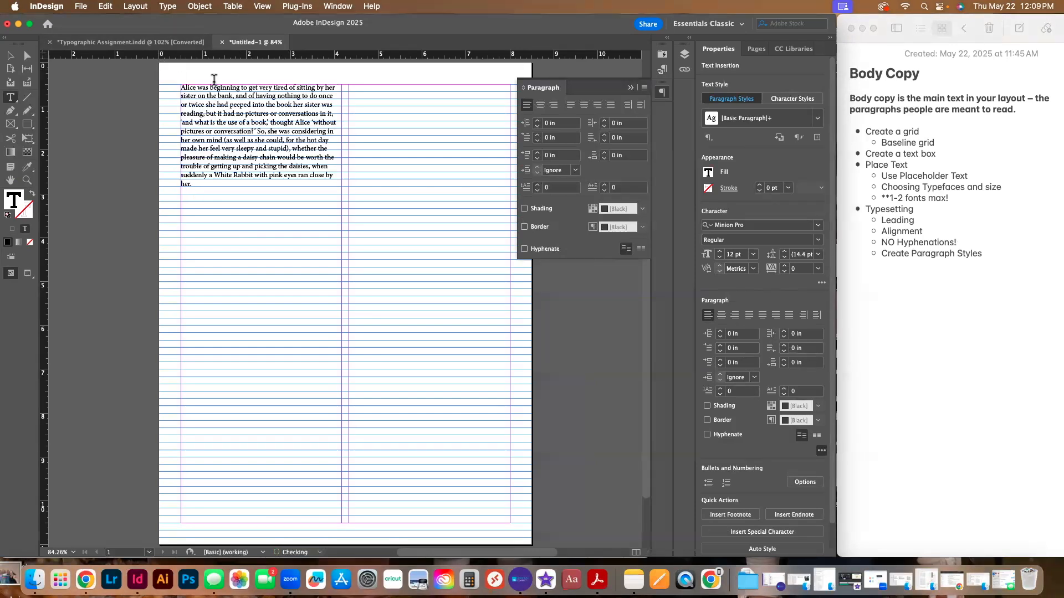
pyautogui.rightClick(206, 184)
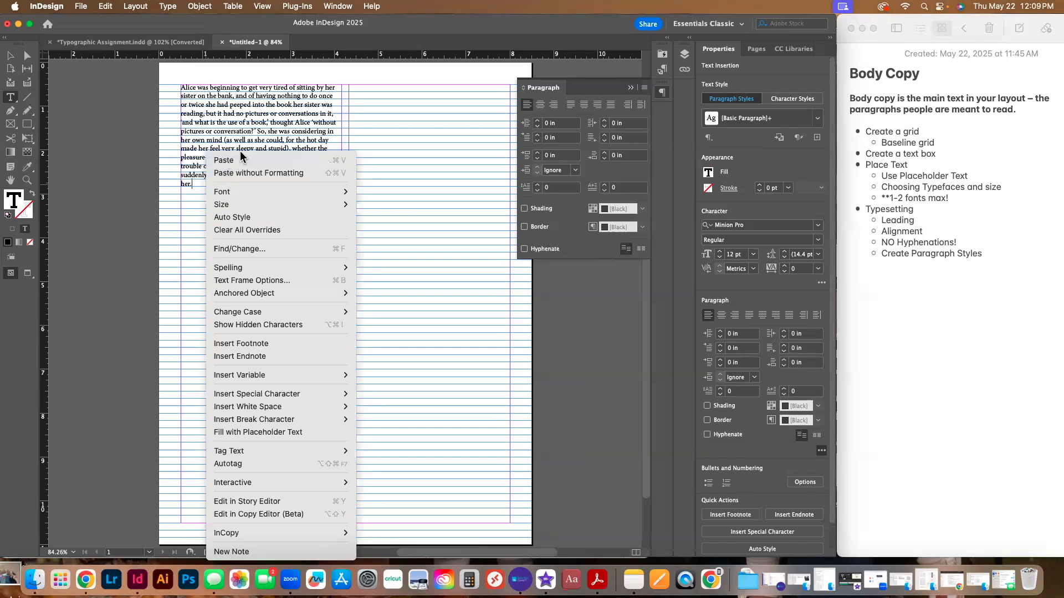
pyautogui.click(111, 7)
pyautogui.click(106, 6)
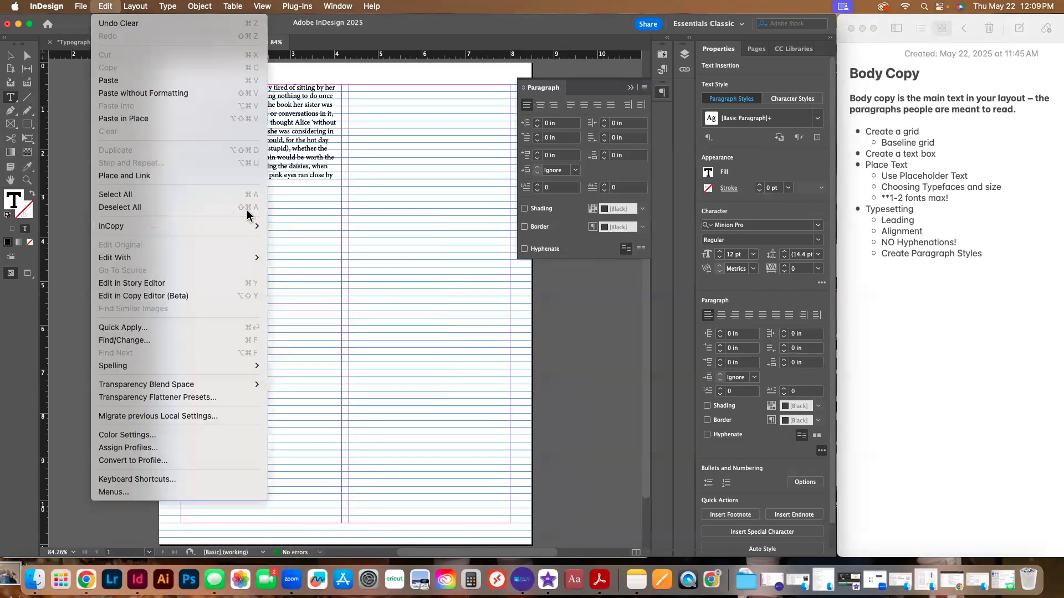
pyautogui.click(327, 196)
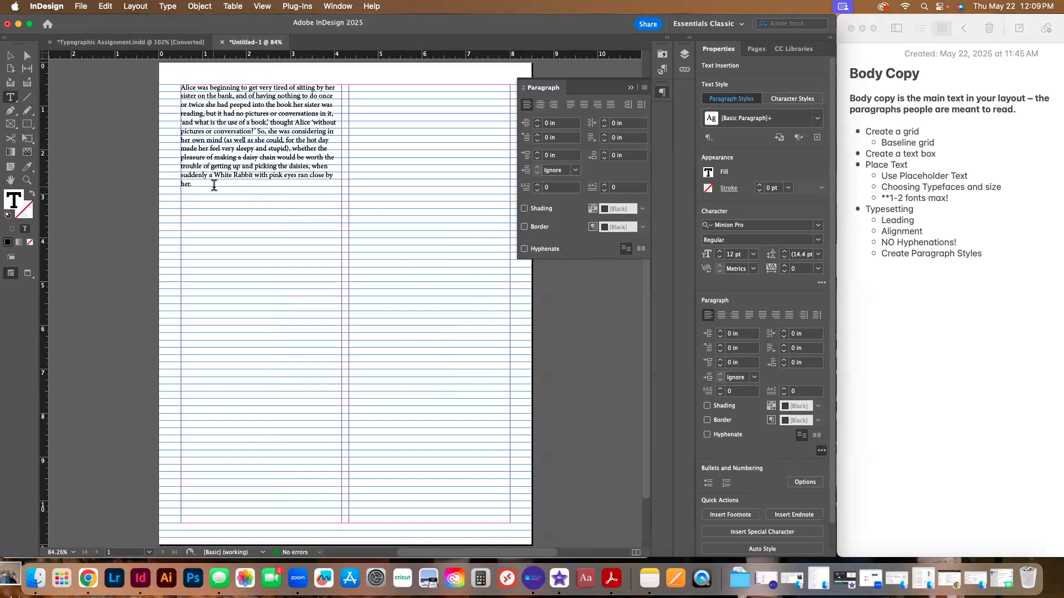
# - Select and copy the entire body text story in Typographic Assignment.indd
pyautogui.click(150, 42)
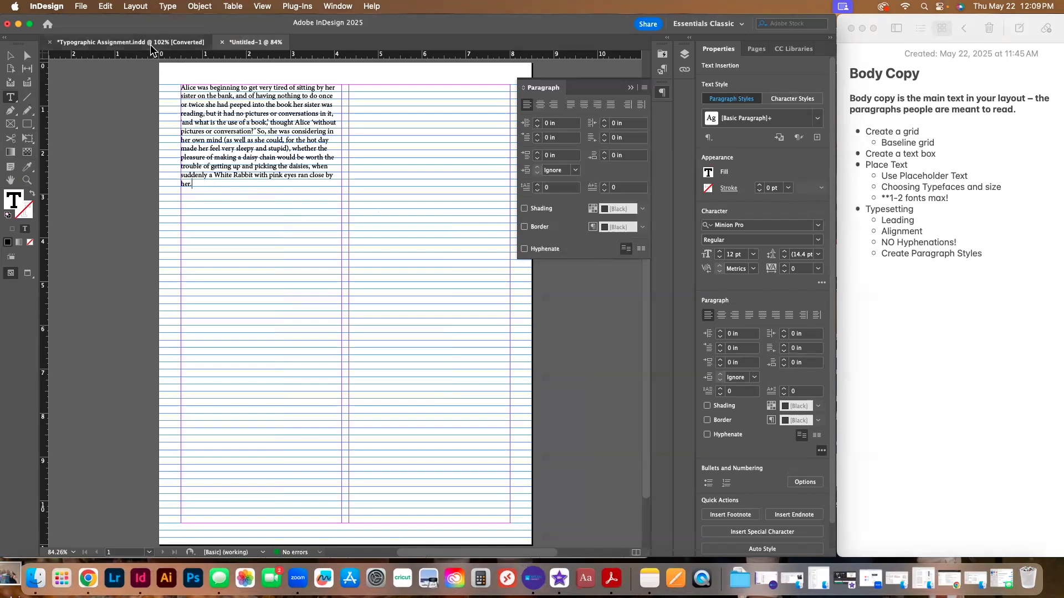
pyautogui.click(200, 344)
pyautogui.click(172, 363)
pyautogui.press('super+a')
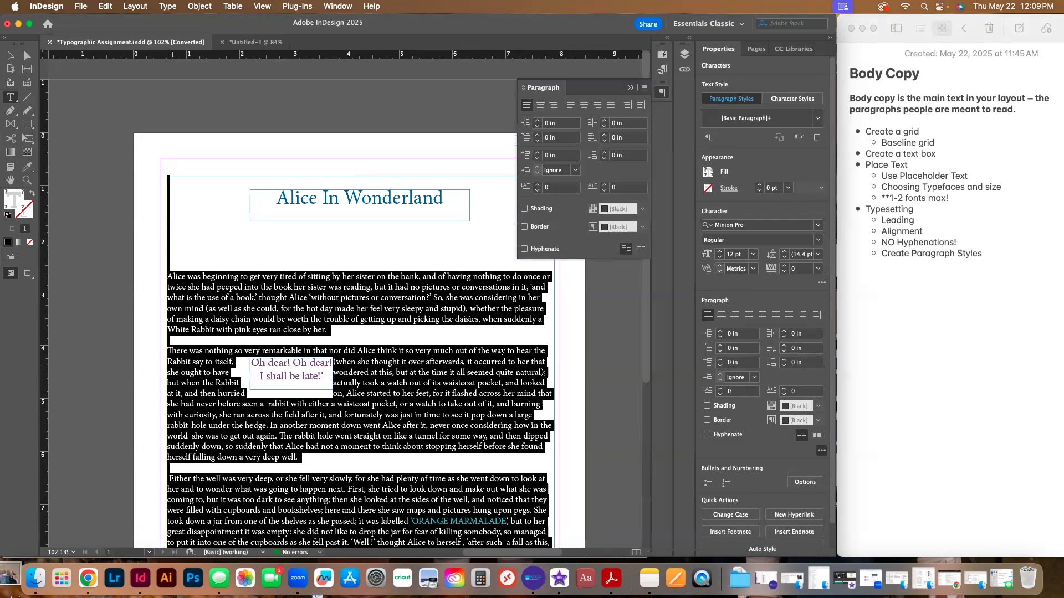
pyautogui.click(213, 297)
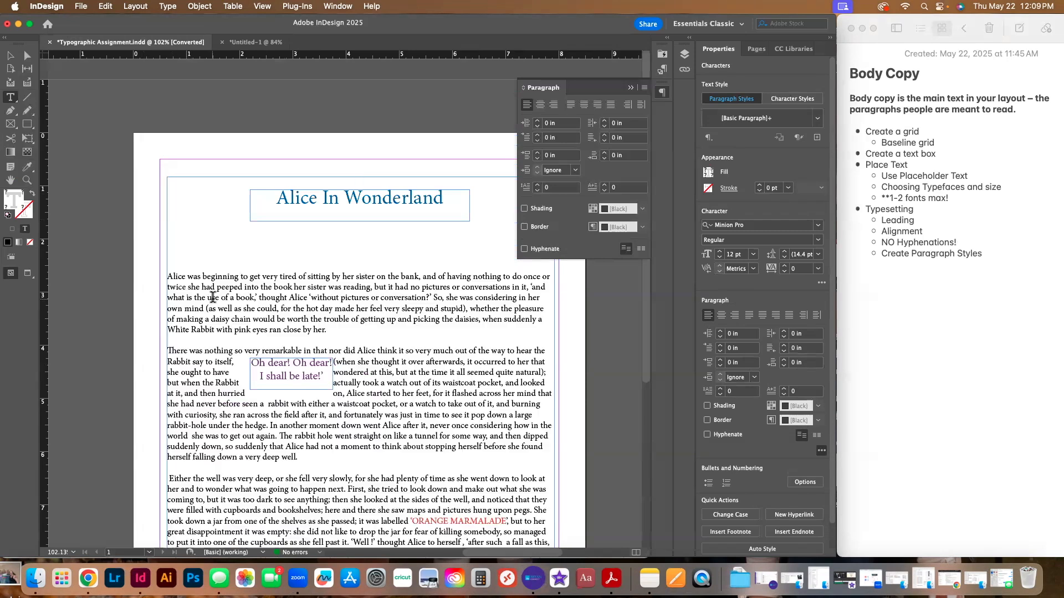
pyautogui.click(167, 276)
pyautogui.click(285, 288)
pyautogui.scroll(-5, 284, 291)
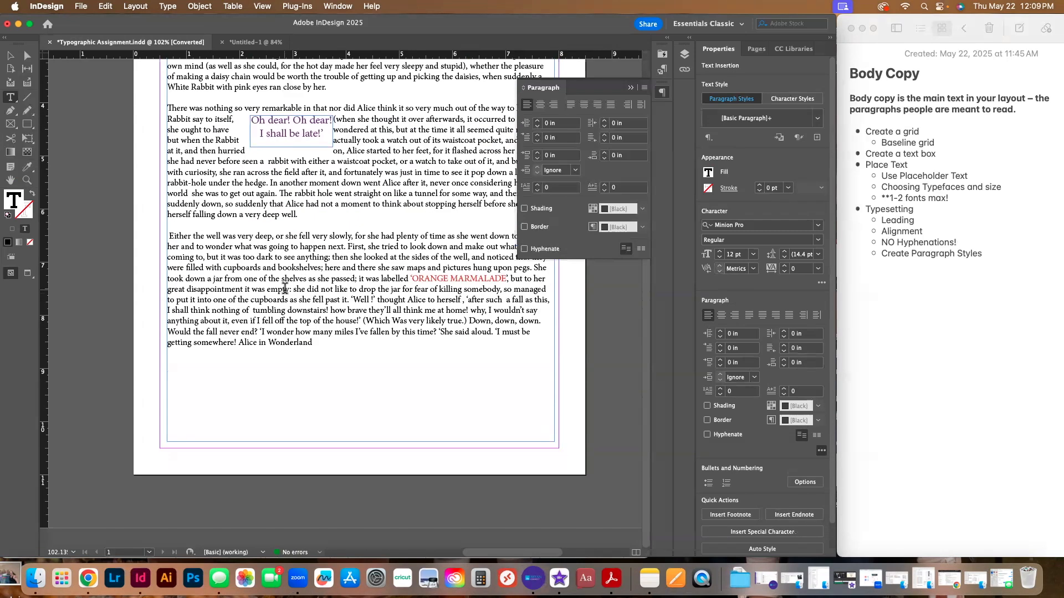
pyautogui.press('super+a')
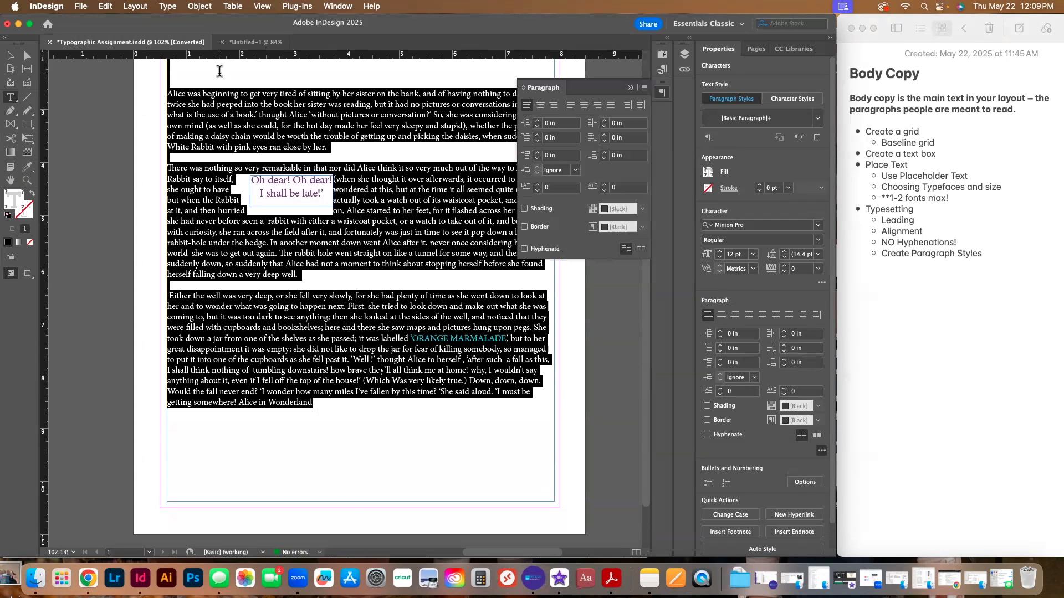
# - Replace the paragraph in Untitled-1's first-column frame with the copied story and delete the blank lines above it
pyautogui.click(234, 43)
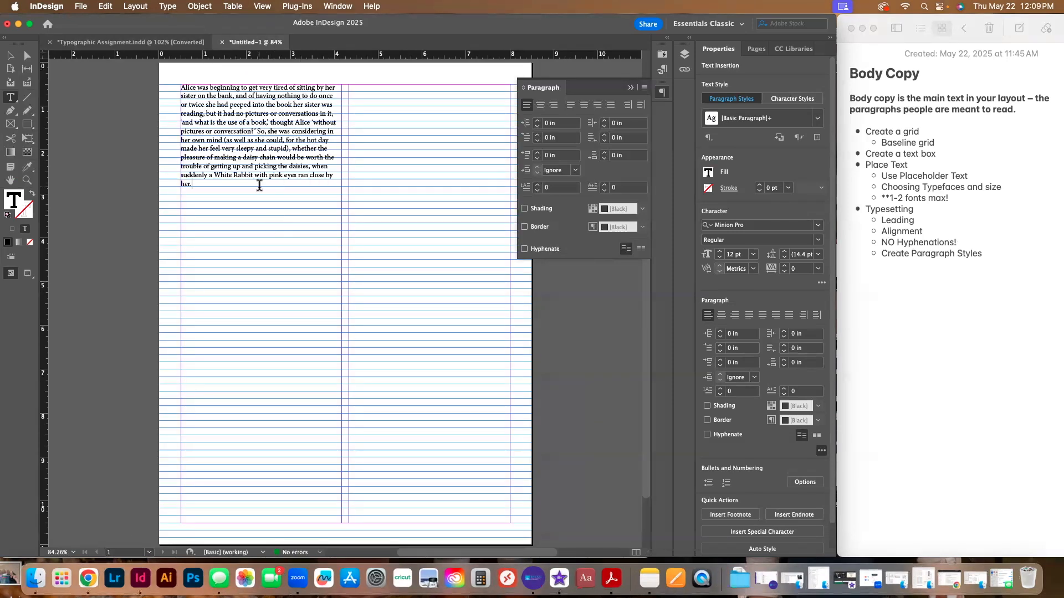
pyautogui.press('super+a')
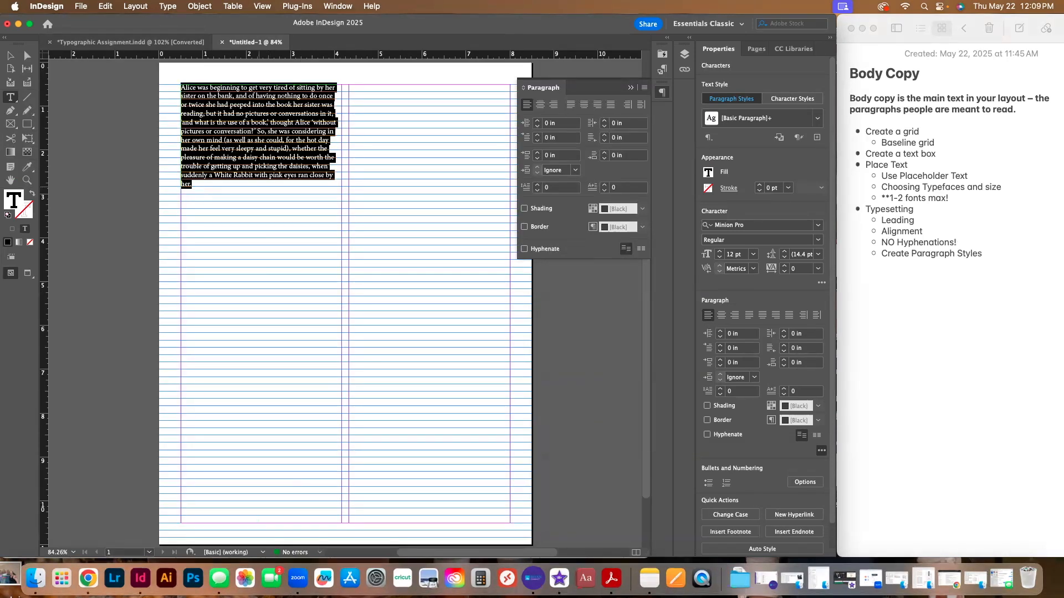
pyautogui.press('super+v')
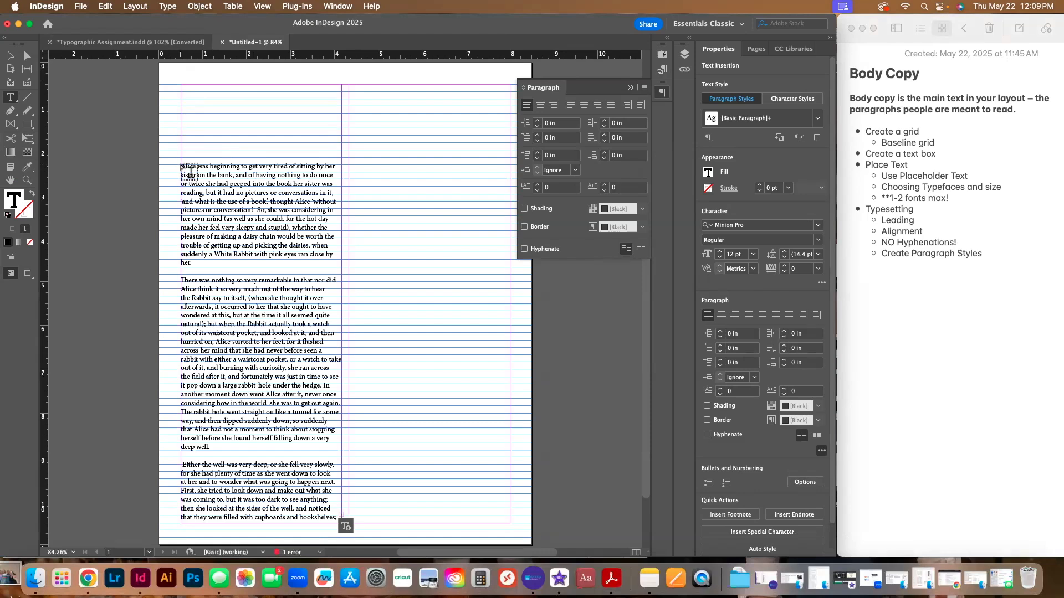
pyautogui.moveTo(183, 161); pyautogui.dragTo(179, 86)
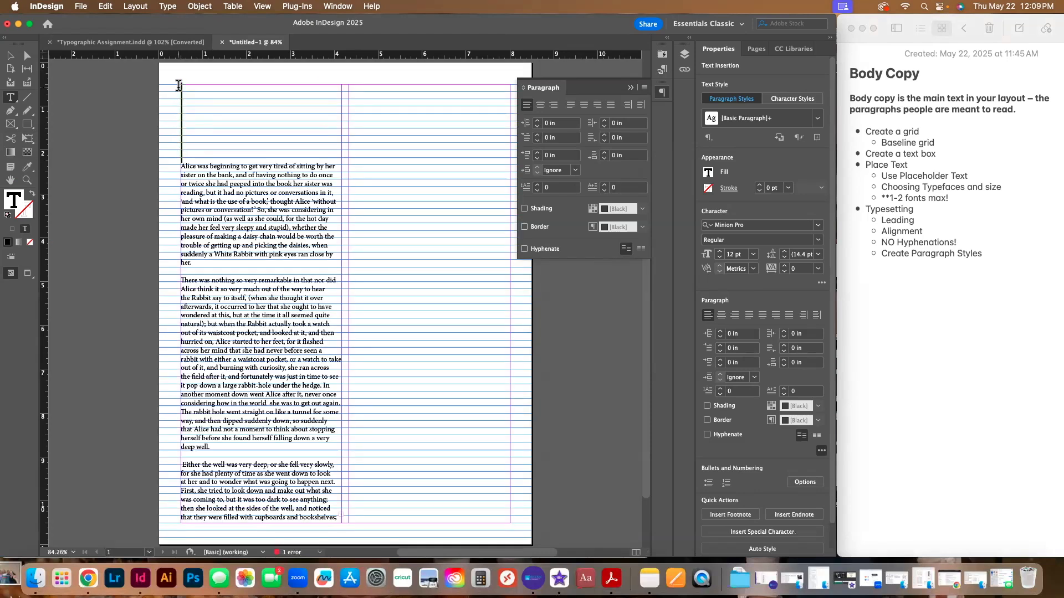
pyautogui.press('BackSpace')
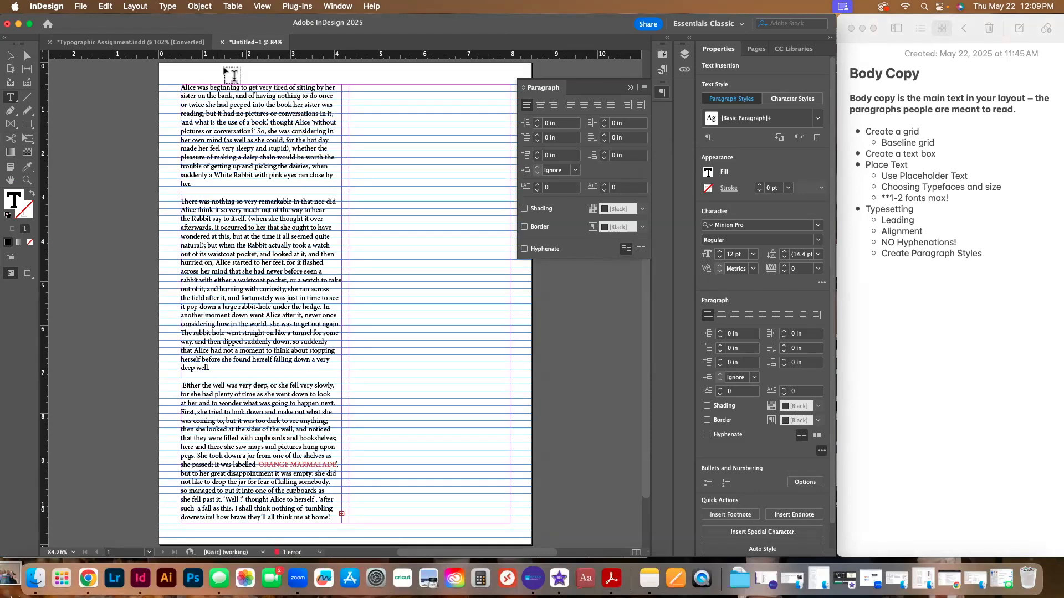
# - Select the first-column text frame and align its text to the baseline grid
pyautogui.click(11, 59)
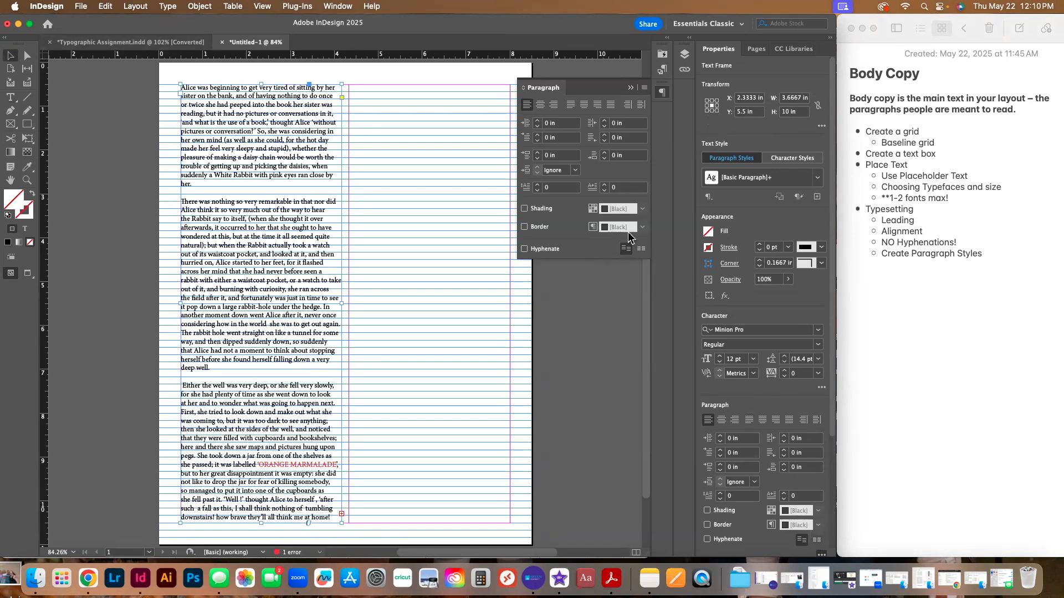
pyautogui.click(641, 249)
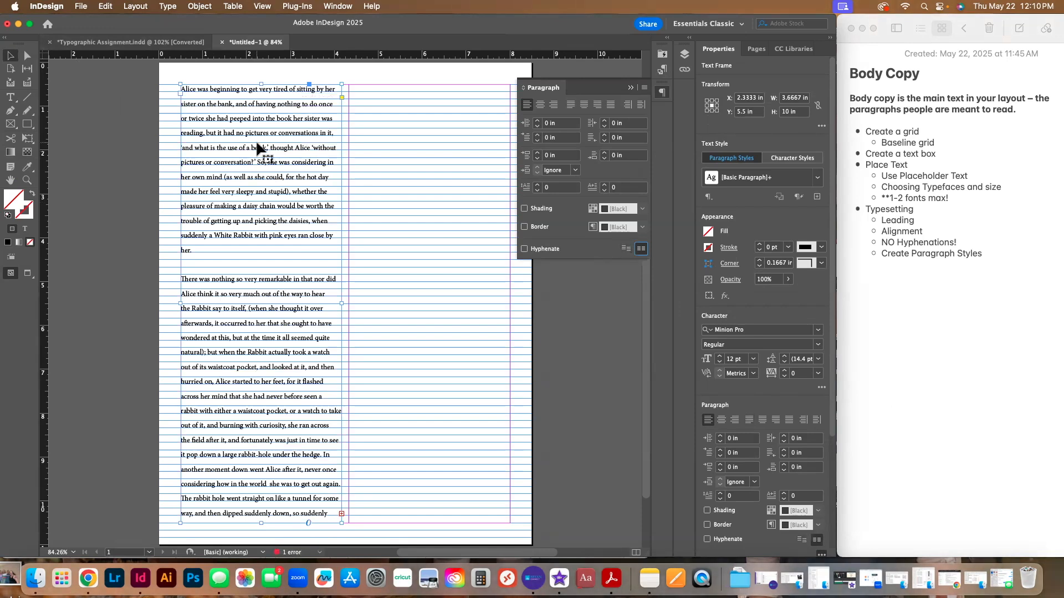
# - Select the entire body text story in the first-column frame and set its leading to 10 pt
pyautogui.click(10, 97)
pyautogui.click(12, 56)
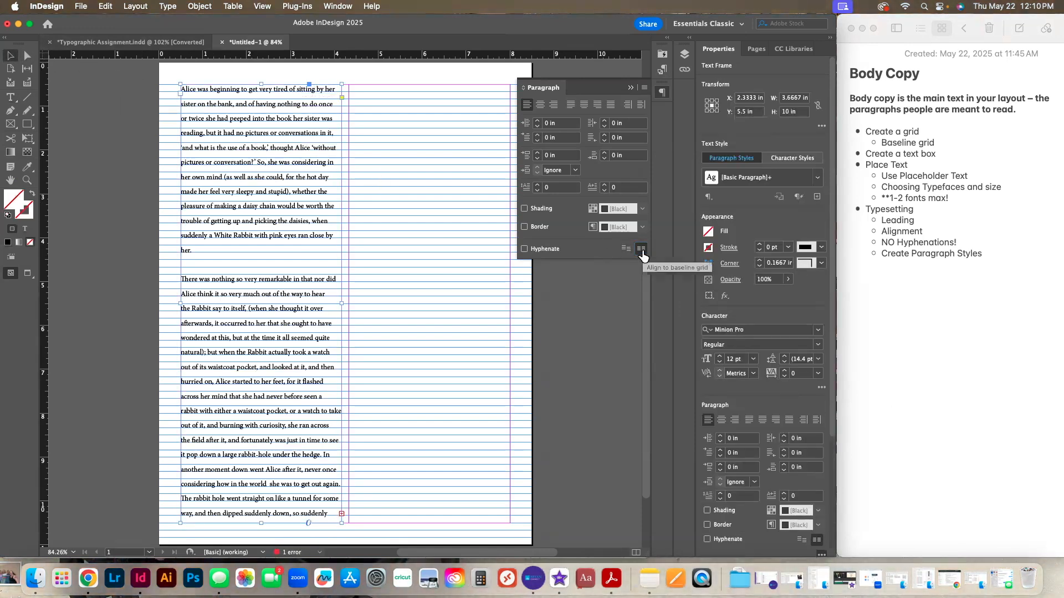
pyautogui.tripleClick(228, 162)
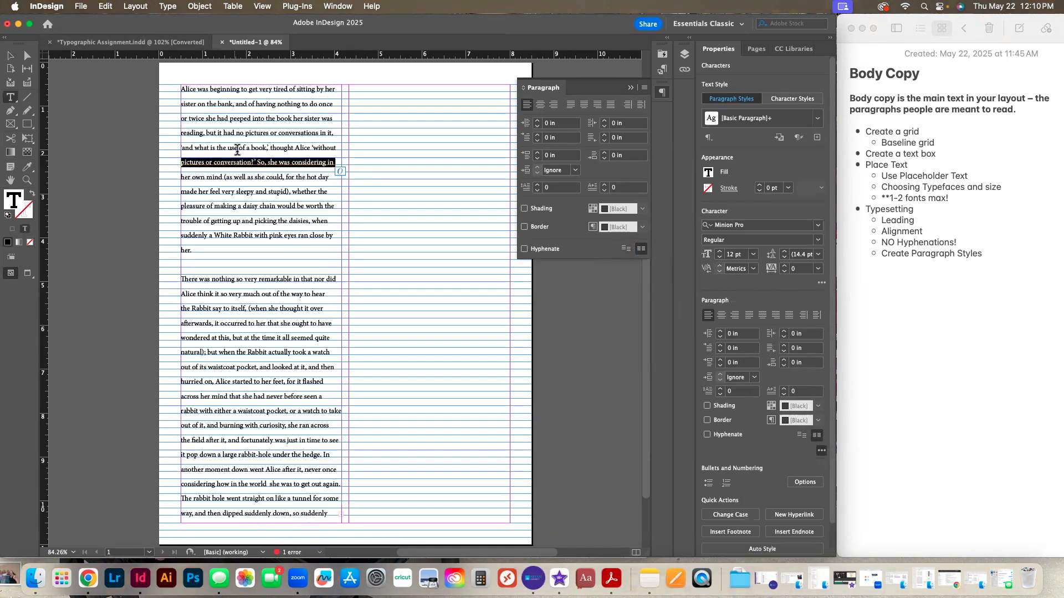
pyautogui.press('super+a')
pyautogui.click(8, 57)
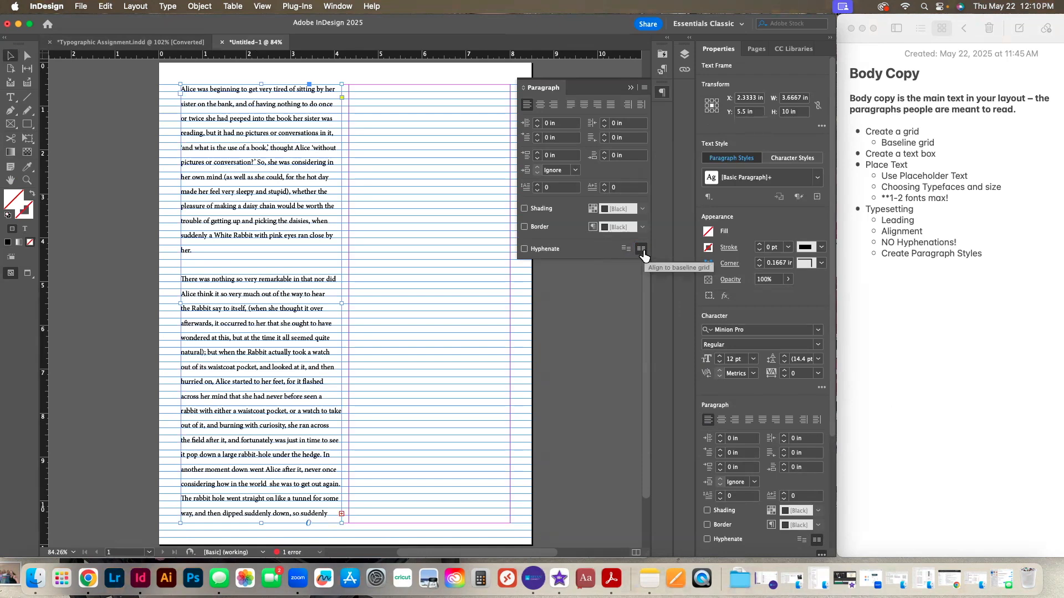
pyautogui.doubleClick(229, 140)
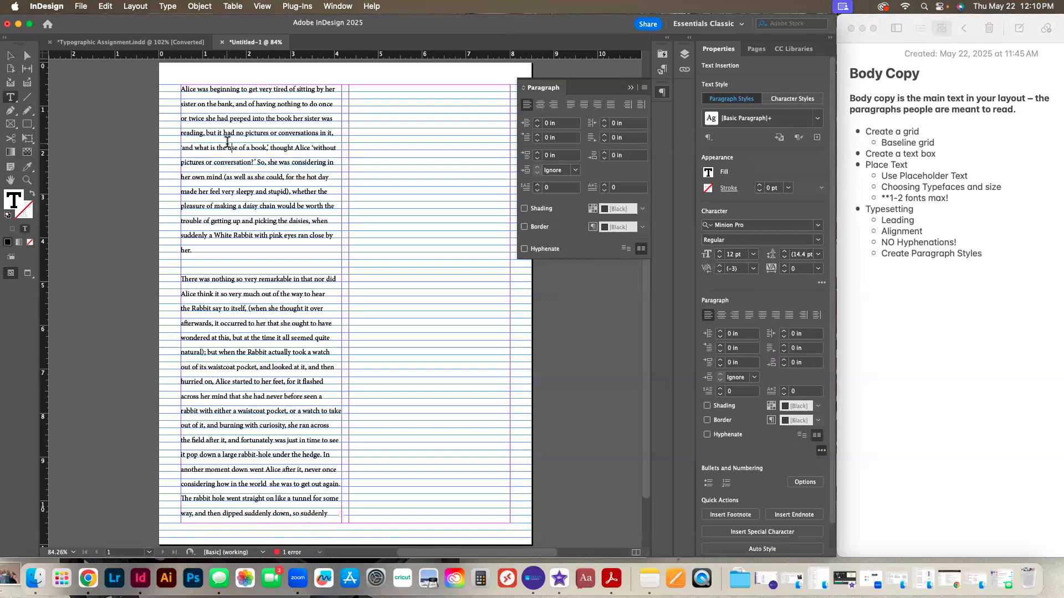
pyautogui.press('super+a')
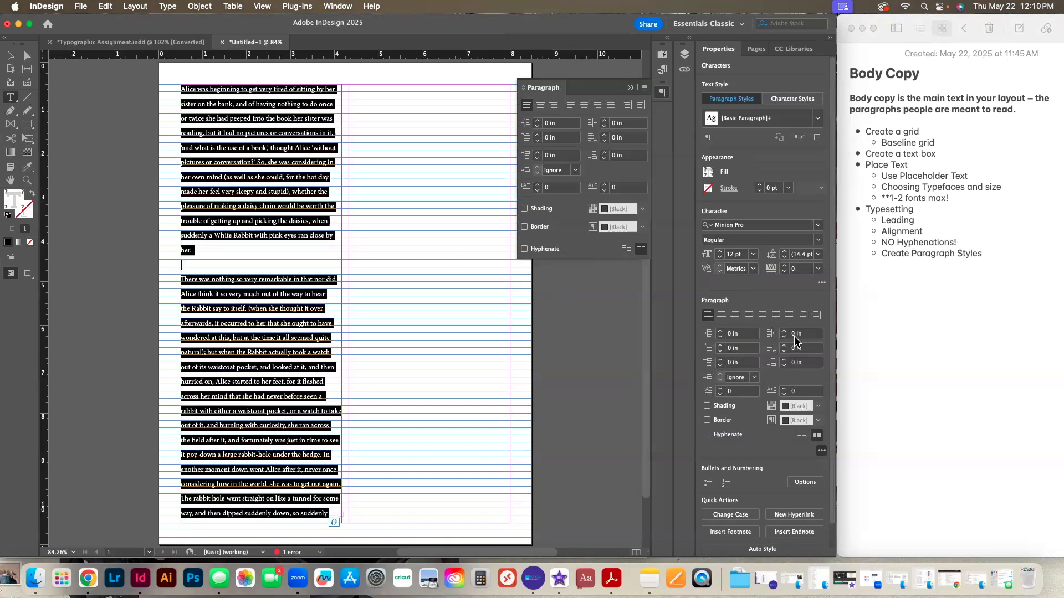
pyautogui.click(786, 255)
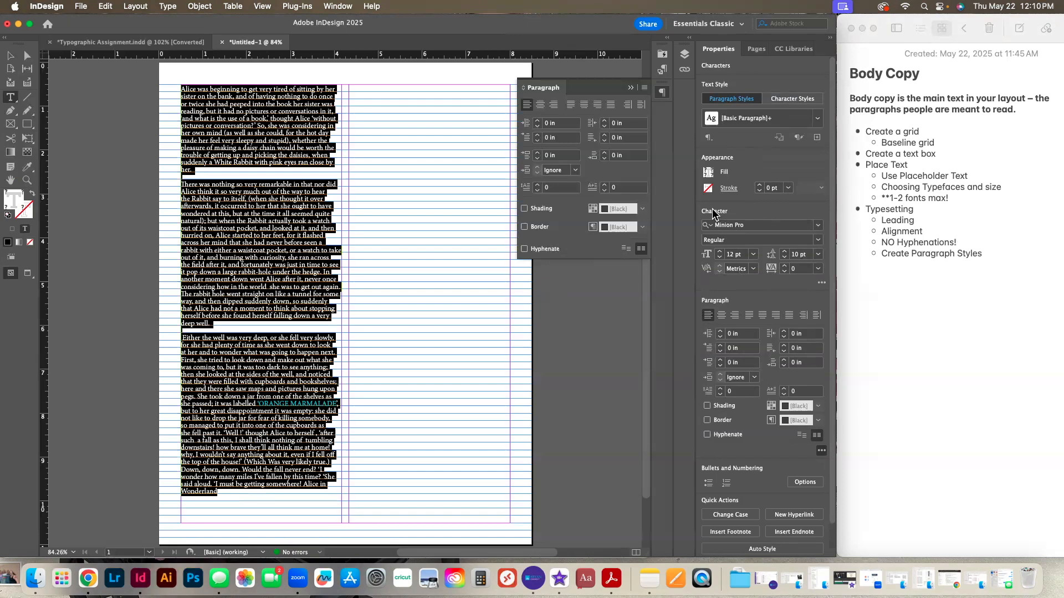
pyautogui.click(327, 7)
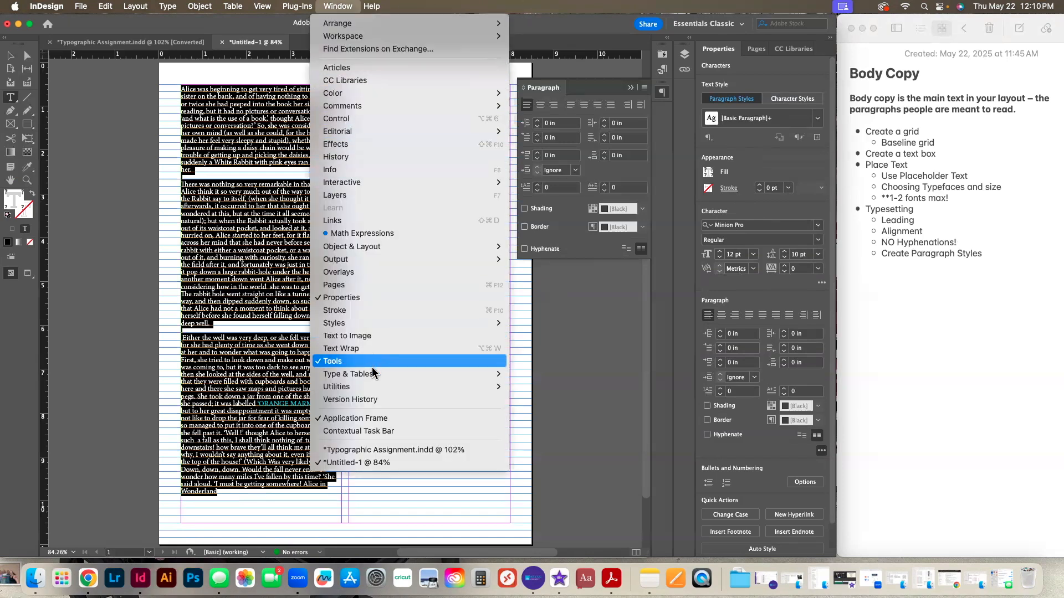
pyautogui.moveTo(375, 376)
pyautogui.click(542, 377)
pyautogui.moveTo(402, 179); pyautogui.dragTo(568, 256)
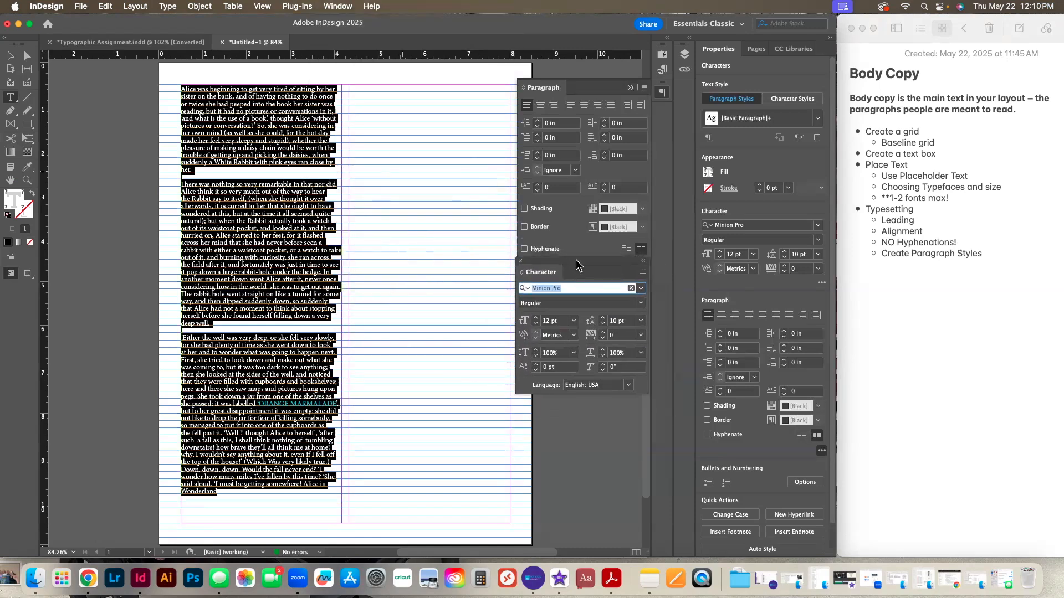
pyautogui.click(522, 262)
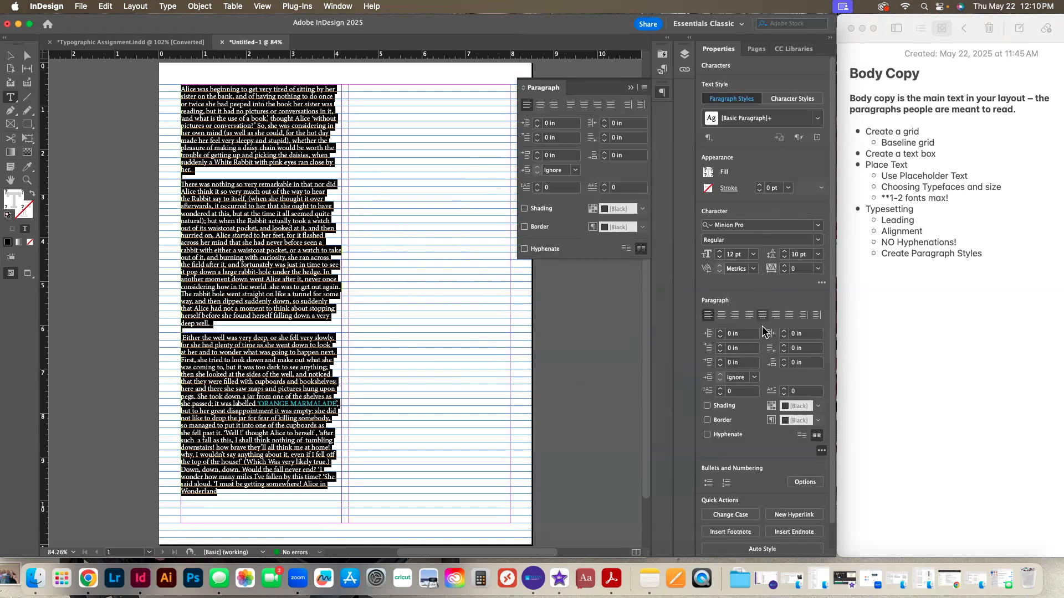
# - Reselect the whole story and examine its font, font size and leading settings
pyautogui.click(263, 176)
pyautogui.click(270, 197)
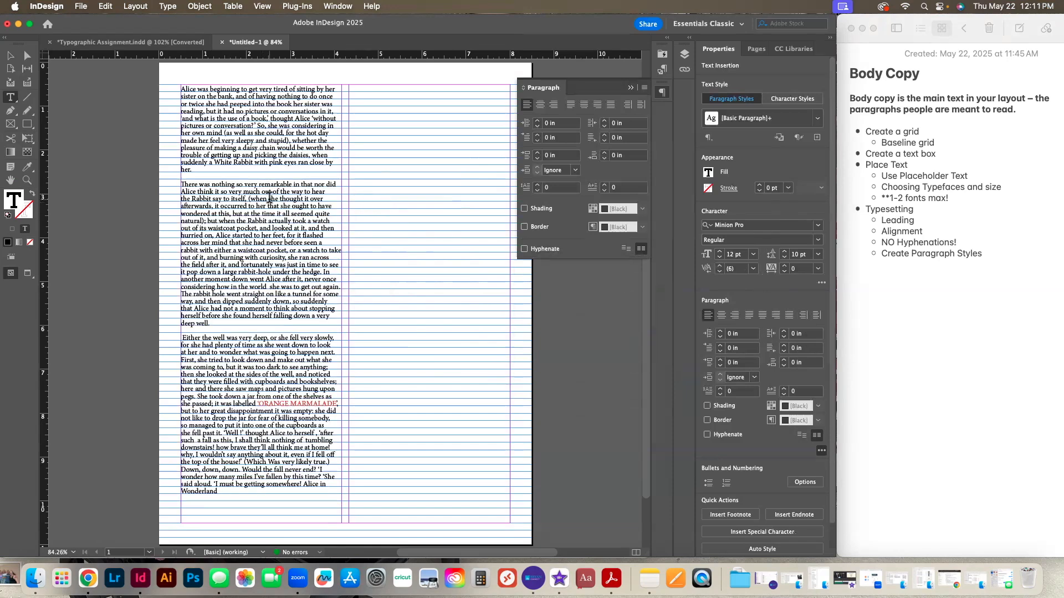
pyautogui.press('super+a')
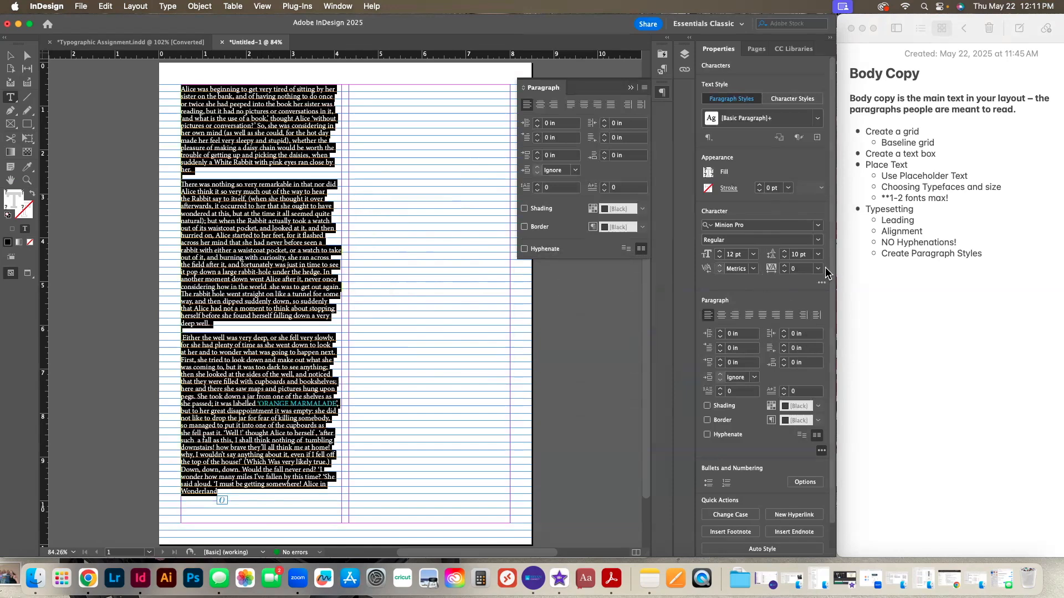
pyautogui.click(818, 226)
pyautogui.click(818, 227)
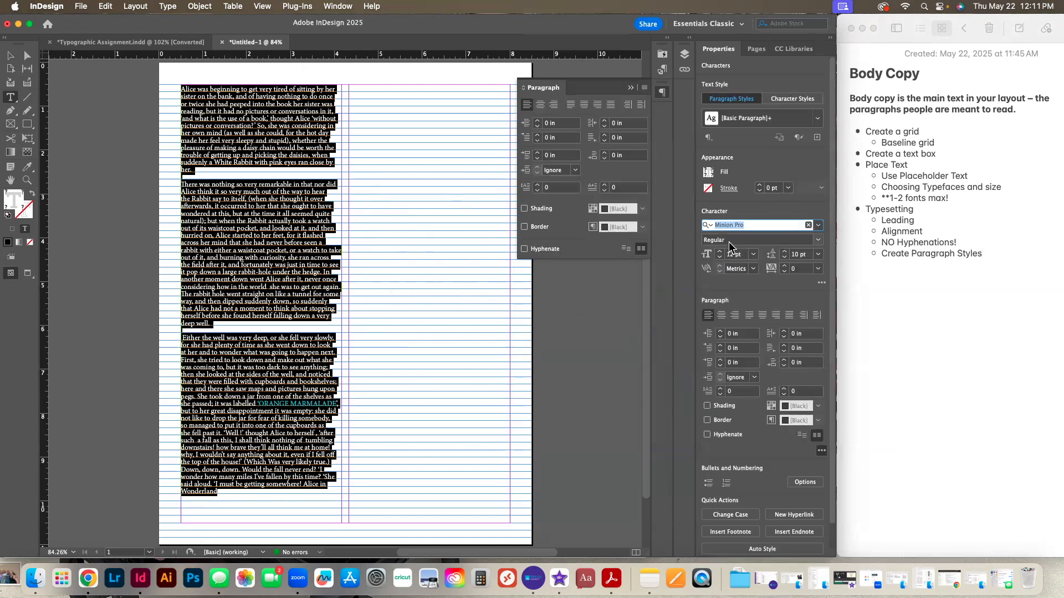
pyautogui.click(754, 254)
pyautogui.click(755, 258)
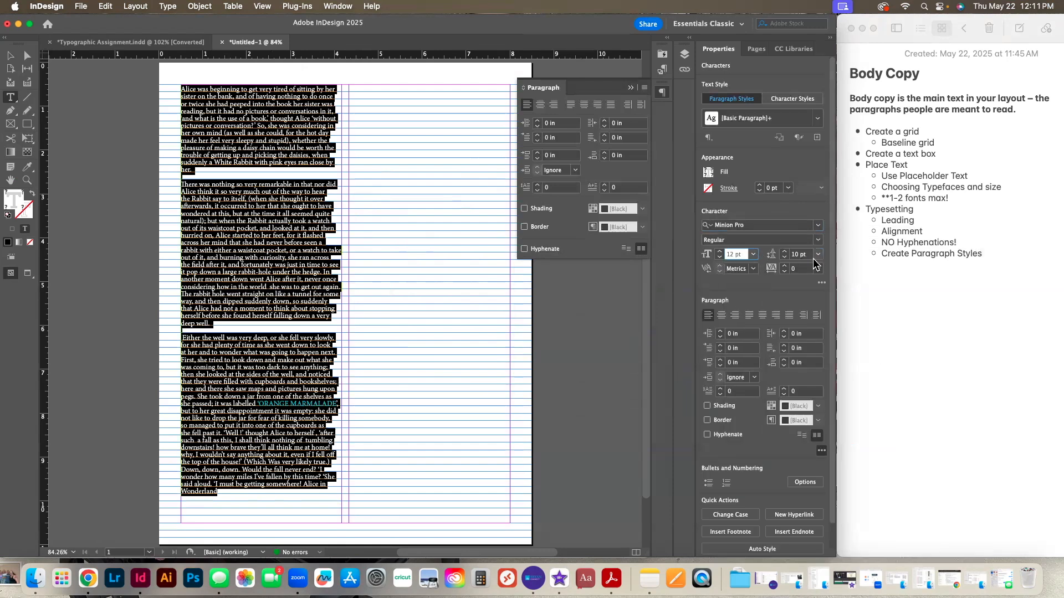
pyautogui.click(818, 256)
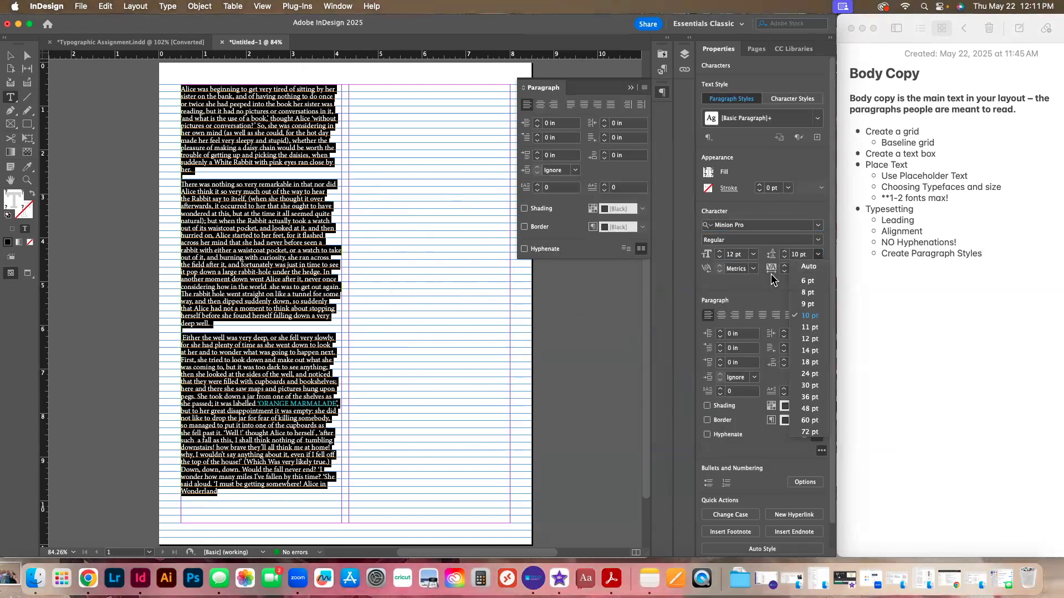
pyautogui.click(776, 272)
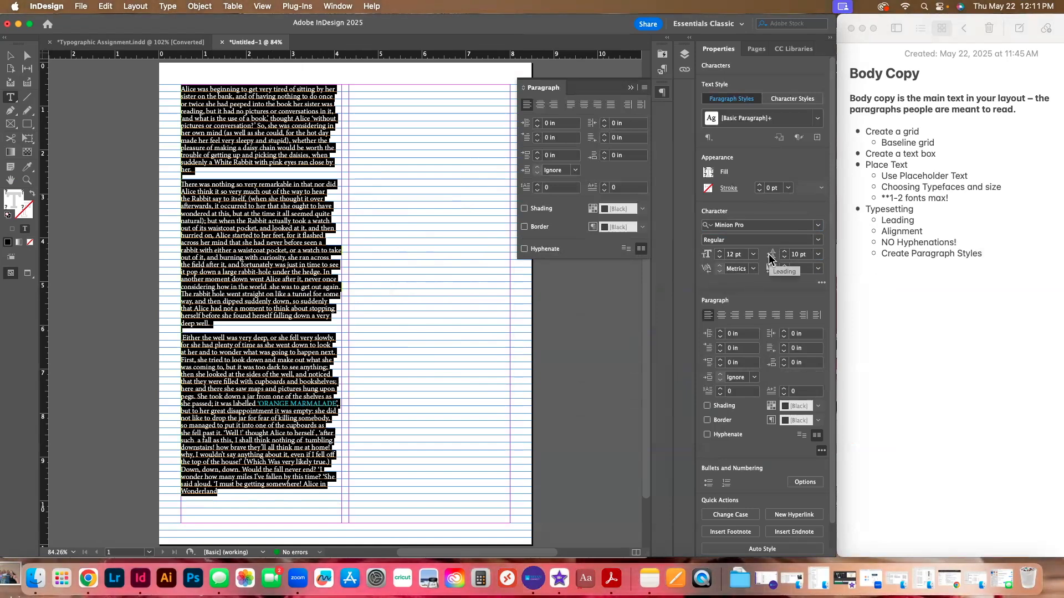
# - Browse the installed fonts and set the selected body text to Avenir Book
pyautogui.click(818, 225)
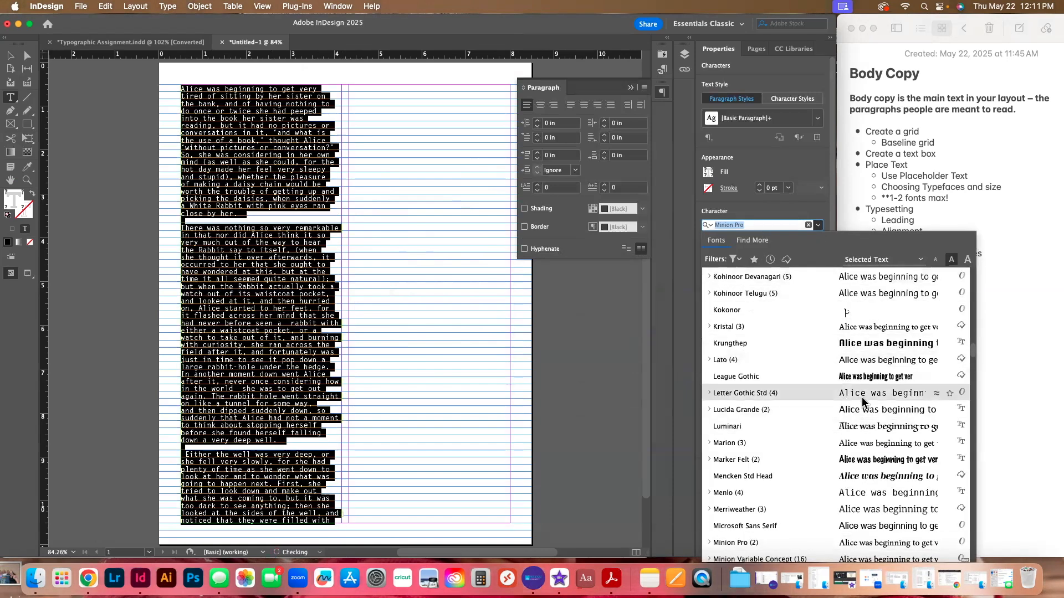
pyautogui.scroll(10, 867, 410)
pyautogui.scroll(15, 885, 402)
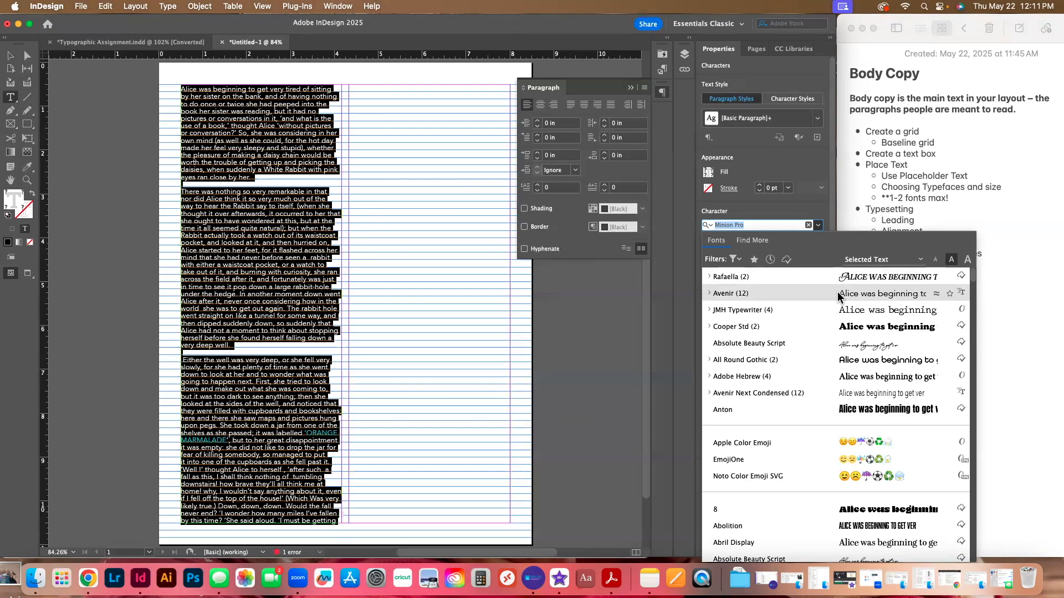
pyautogui.click(838, 297)
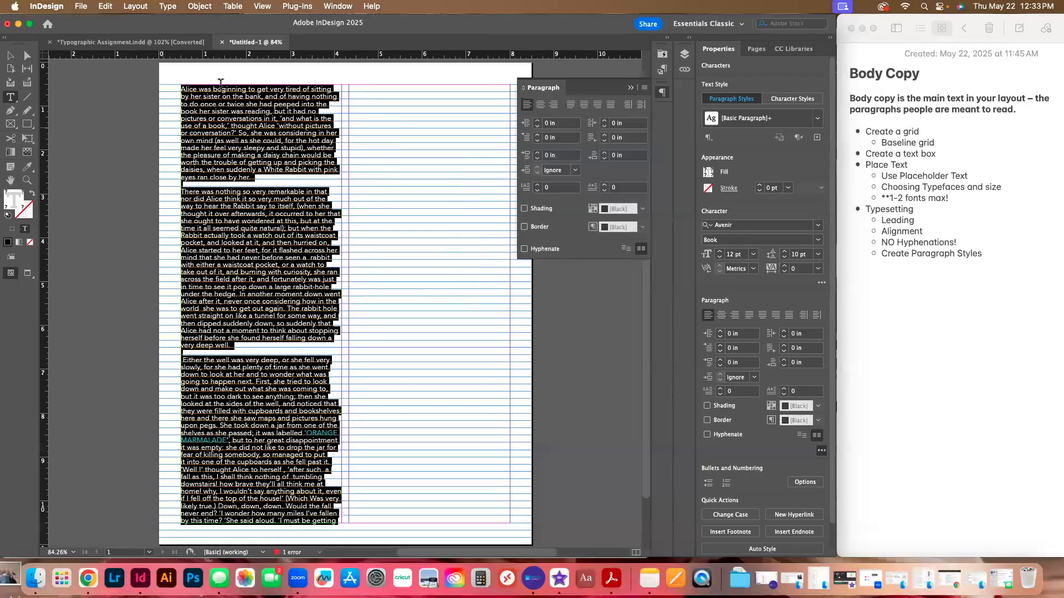
# - Delete the extra space after "world" and the space before "In another moment" in the second paragraph
pyautogui.click(11, 55)
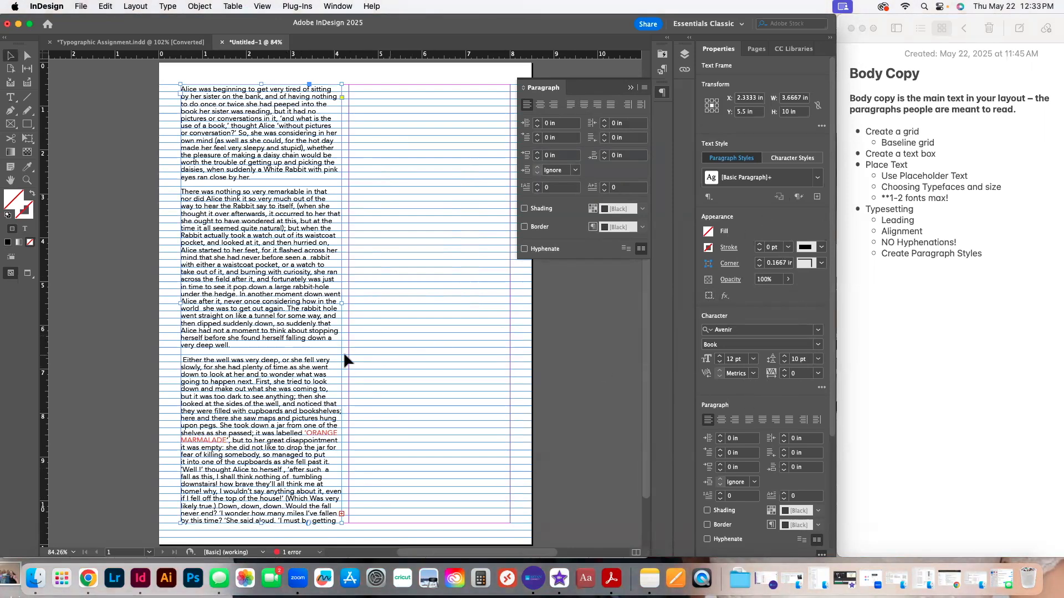
pyautogui.doubleClick(202, 306)
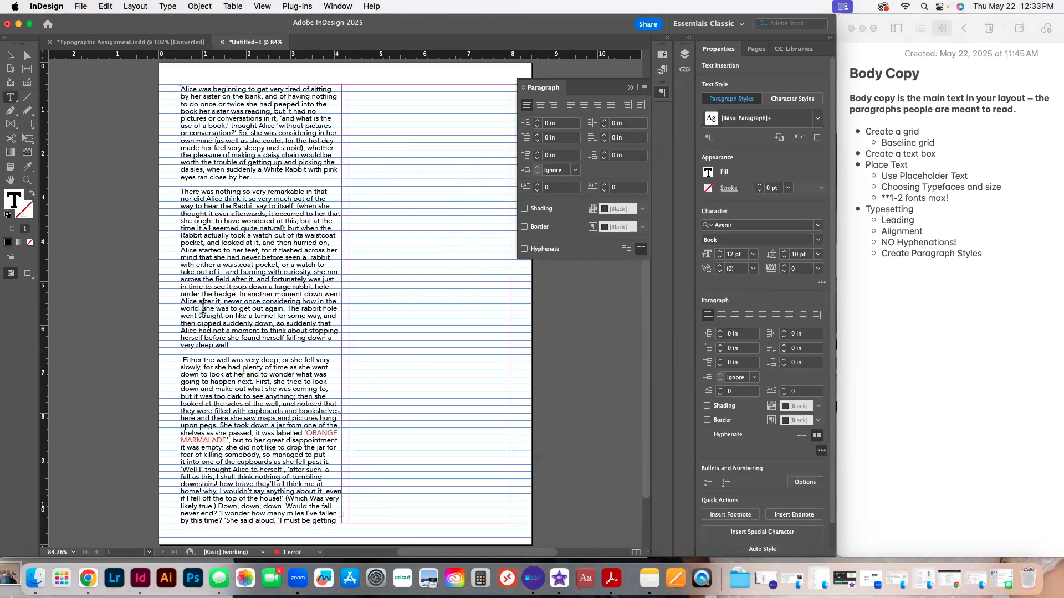
pyautogui.press('BackSpace')
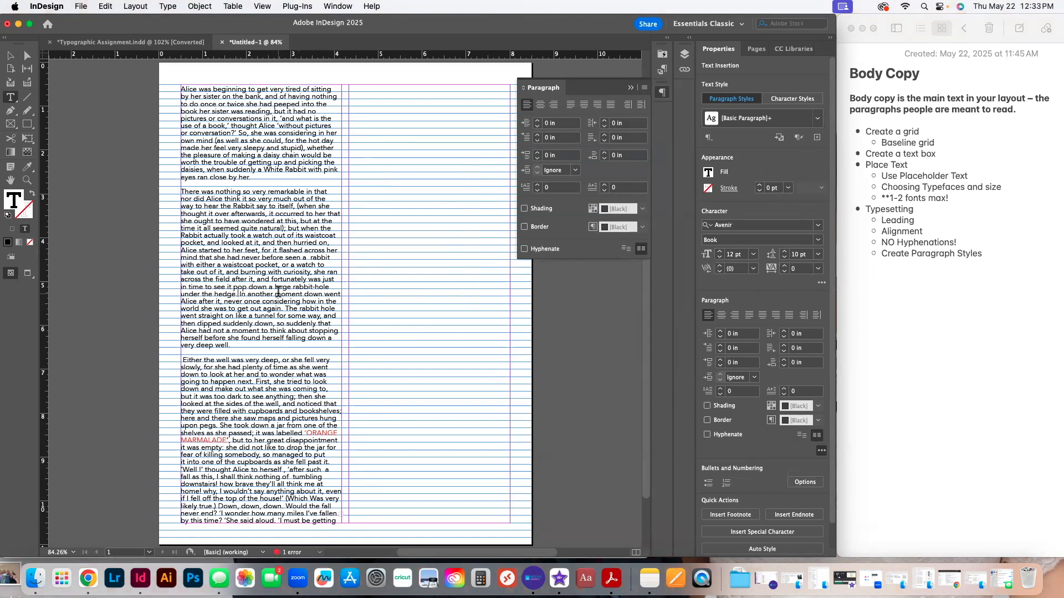
pyautogui.click(240, 293)
pyautogui.press('BackSpace')
pyautogui.click(10, 55)
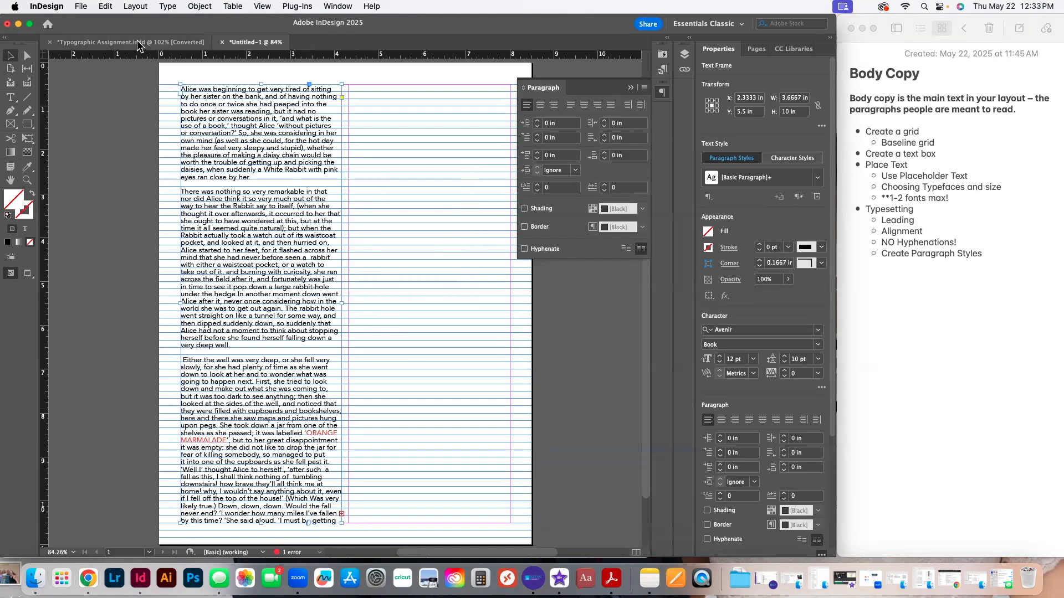
# - Delete the leading space before "Either the well" in the third paragraph
pyautogui.doubleClick(185, 360)
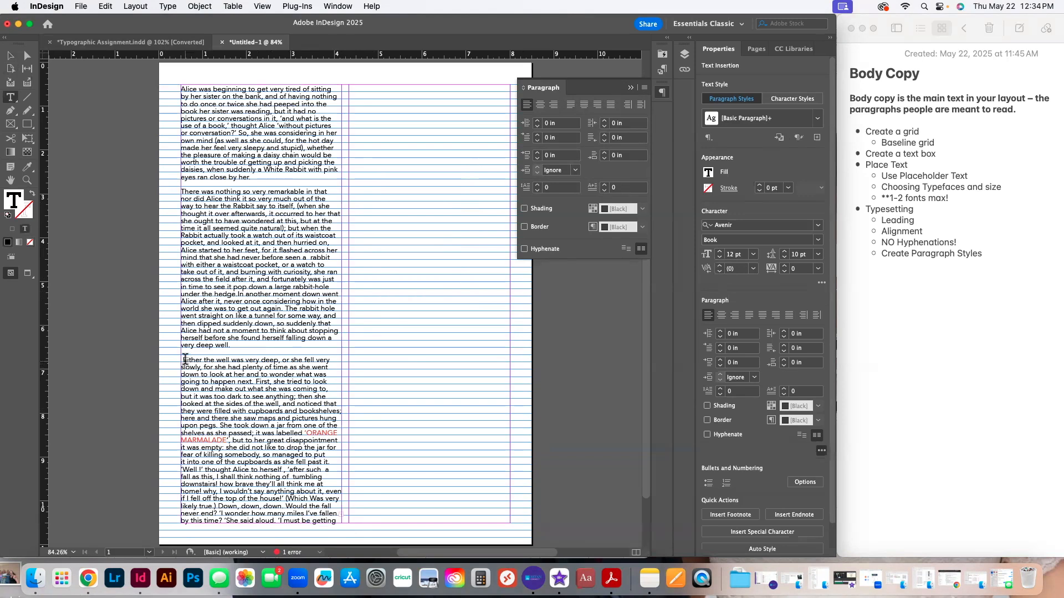
pyautogui.press('BackSpace')
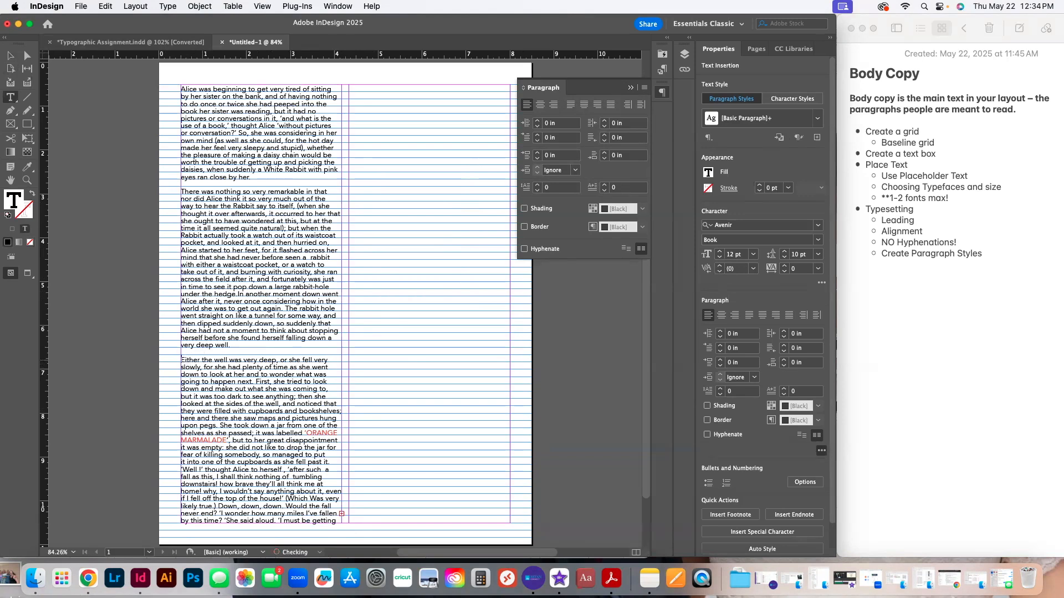
pyautogui.press('Escape')
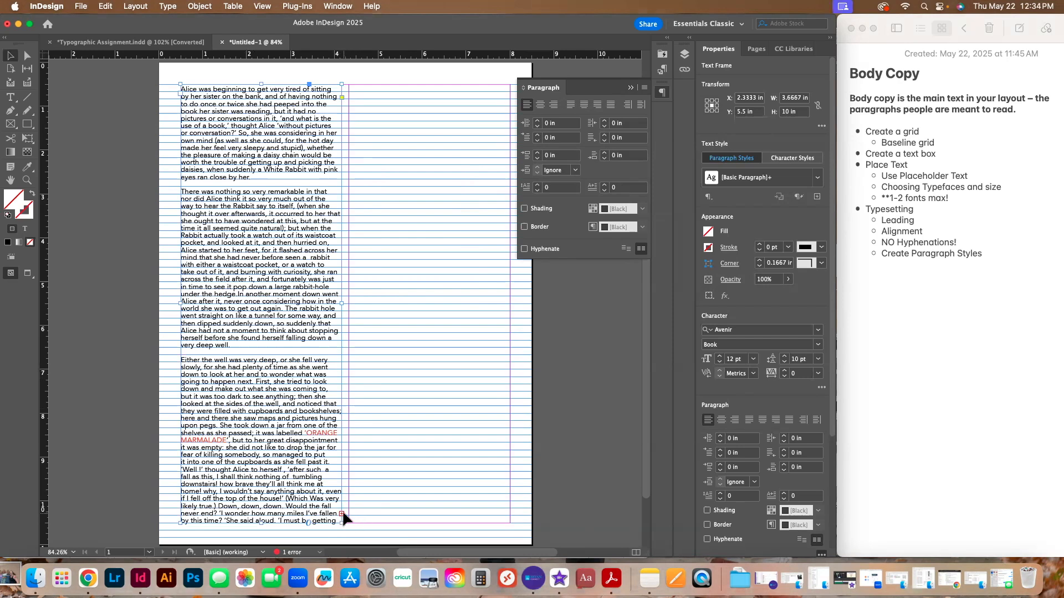
# - Thread the first column's overset text into a new frame filling the second column, about 3.67 in wide and 10 in high
pyautogui.click(10, 56)
pyautogui.click(341, 514)
pyautogui.click(351, 83)
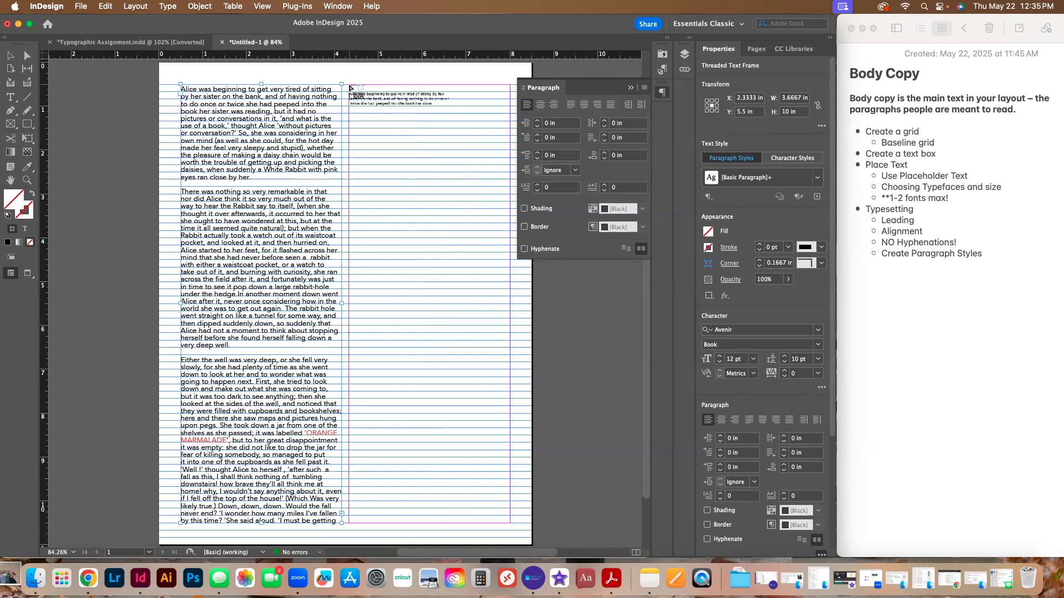
pyautogui.moveTo(350, 87); pyautogui.dragTo(511, 526)
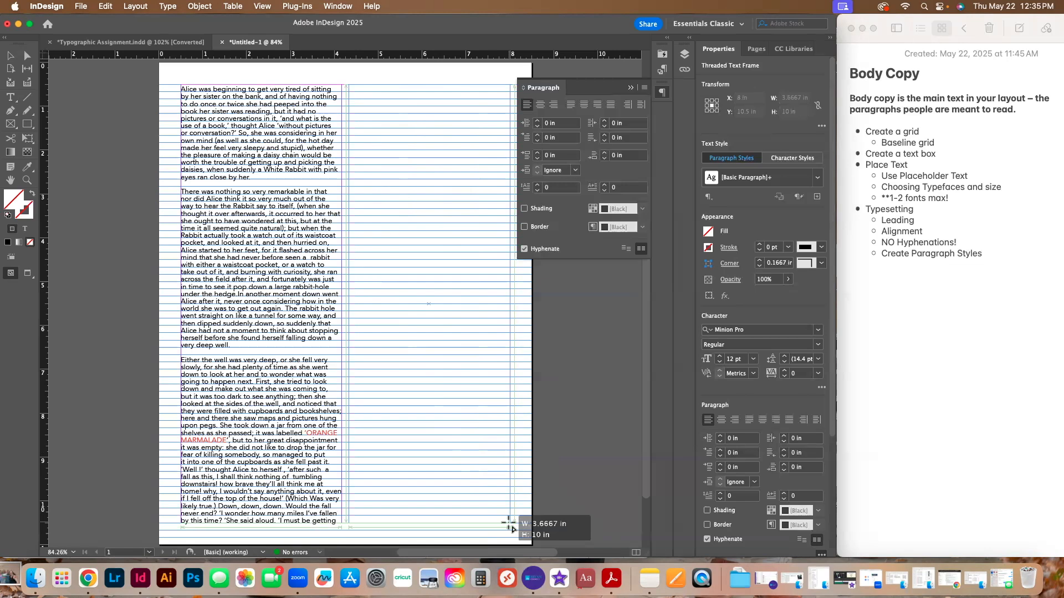
pyautogui.moveTo(509, 523); pyautogui.dragTo(510, 523)
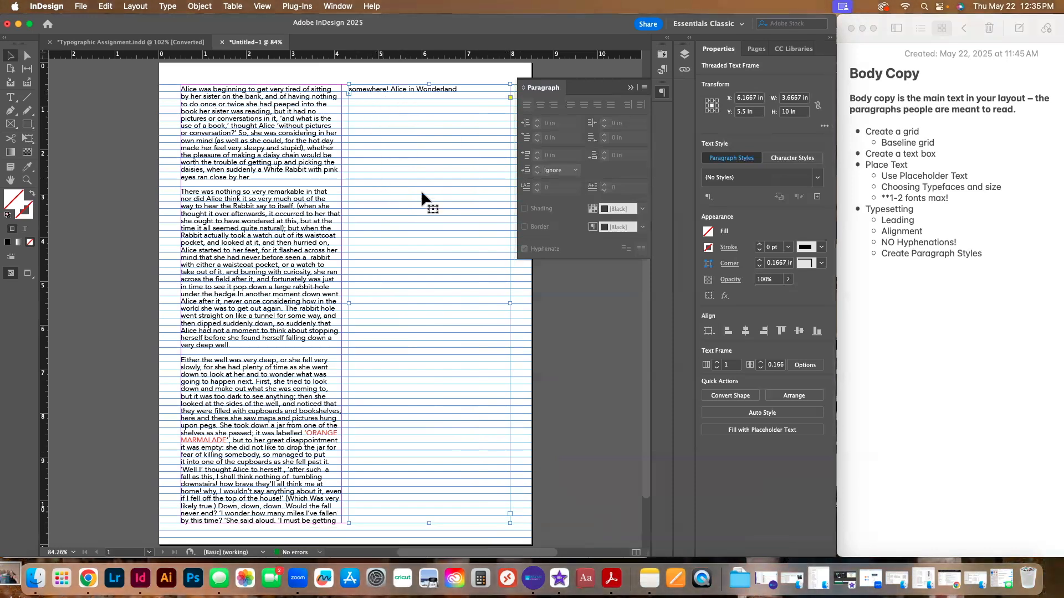
# - Compare the ending of the second-column text with the end of the source story in Typographic Assignment.indd
pyautogui.doubleClick(464, 111)
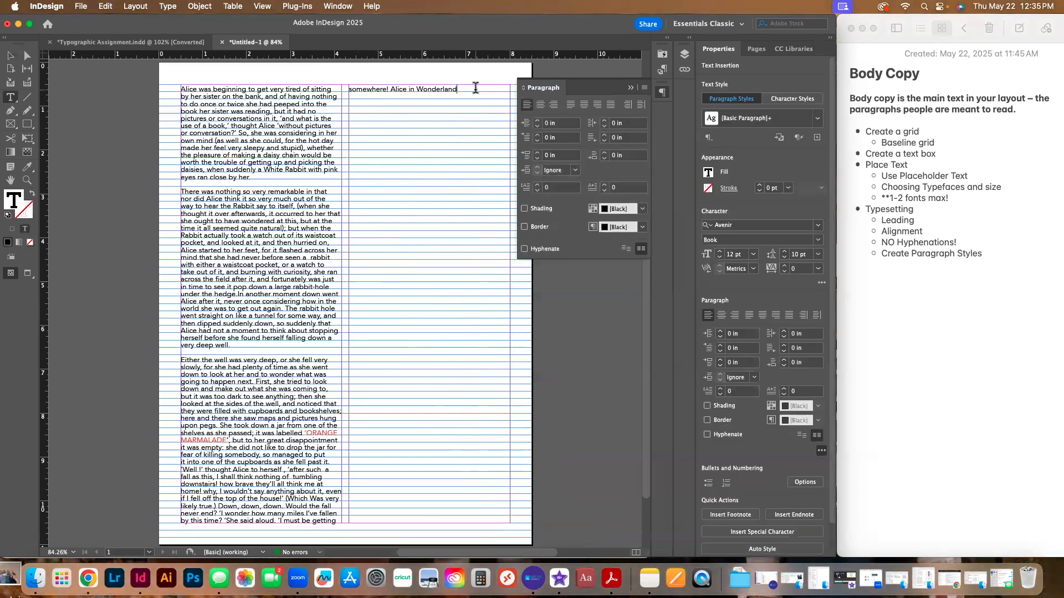
pyautogui.moveTo(464, 88); pyautogui.dragTo(390, 86)
pyautogui.click(179, 44)
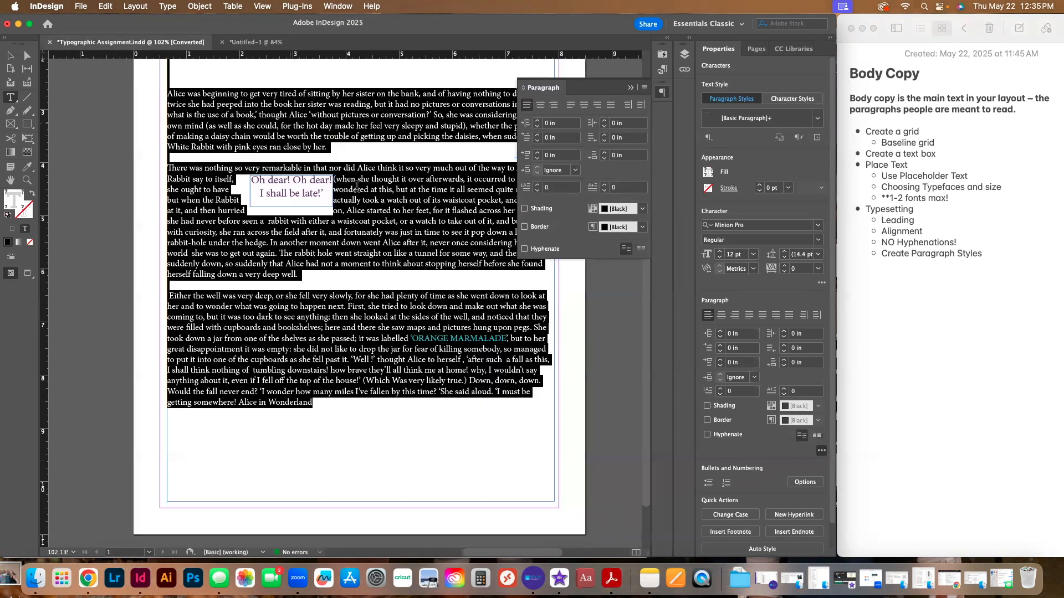
pyautogui.scroll(-2, 406, 229)
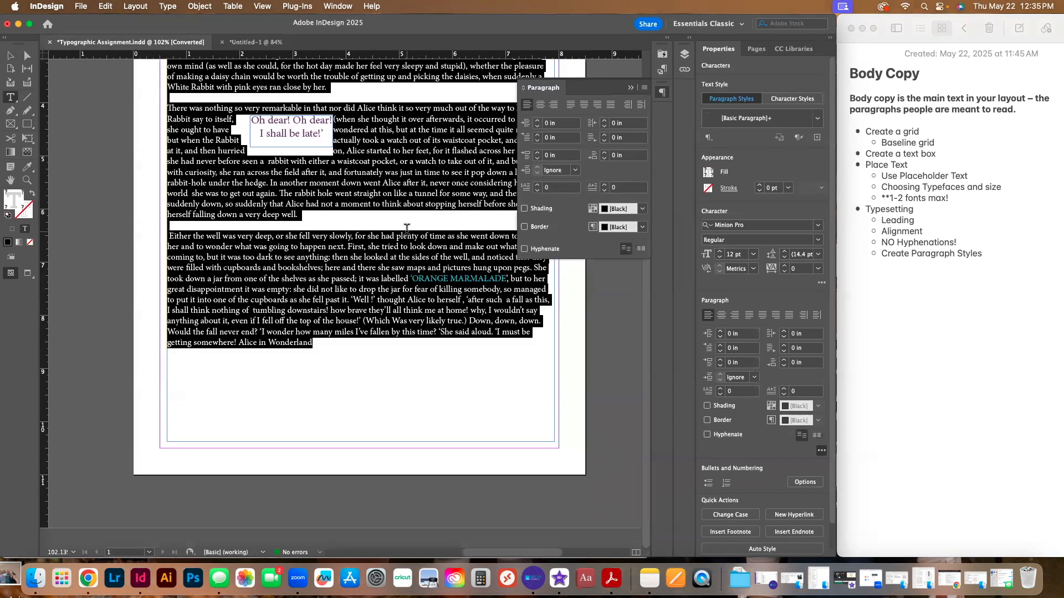
pyautogui.click(272, 45)
# - Add a period after "Alice in Wonderland" in Untitled-1's second column and fill the rest of the frame with placeholder text
pyautogui.click(468, 87)
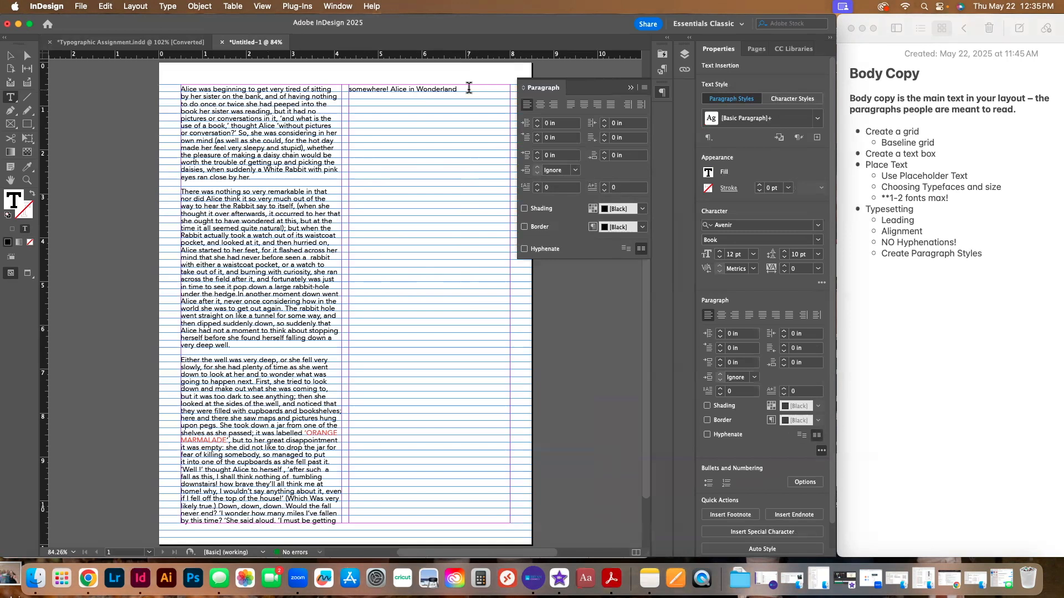
pyautogui.write('.')
pyautogui.press('Return')
pyautogui.press('BackSpace')
pyautogui.rightClick(474, 95)
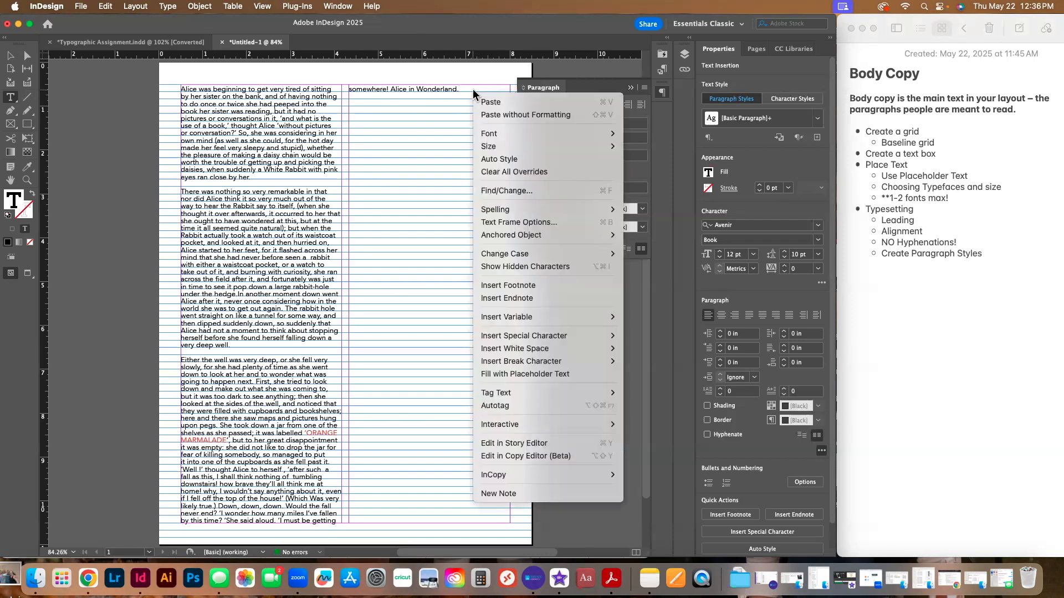
pyautogui.moveTo(520, 321)
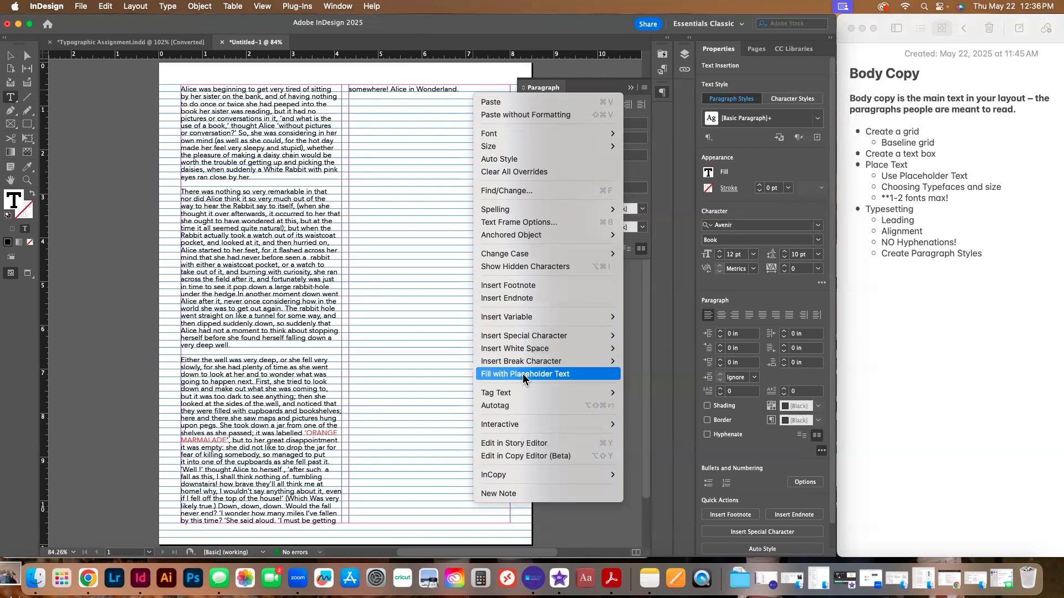
pyautogui.click(523, 374)
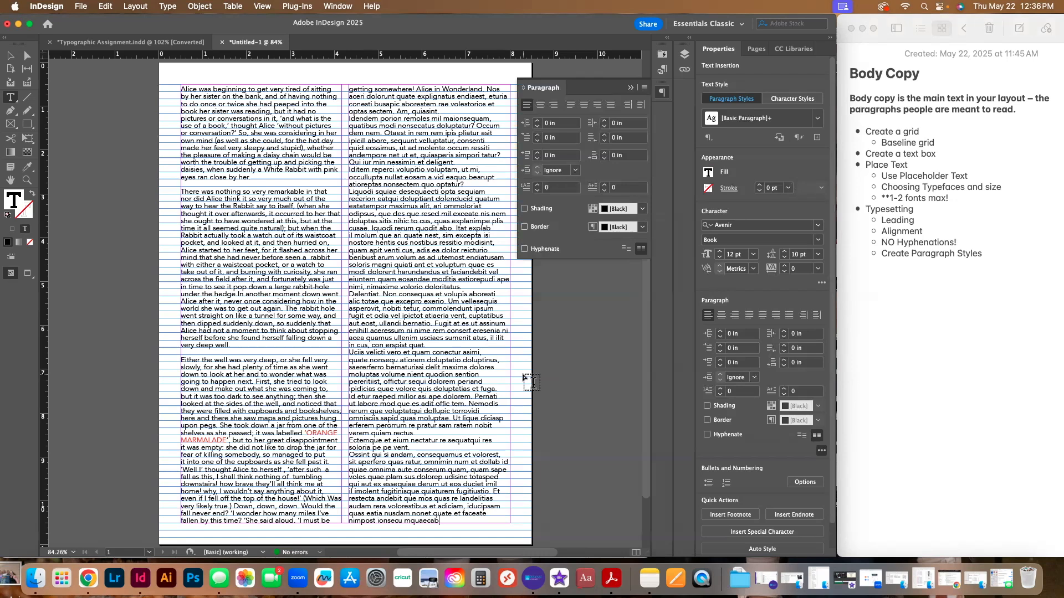
# - Insert a blank line between each of the placeholder paragraphs in the second column, from "Idendem porion" through "Ectemque et eium"
pyautogui.click(464, 113)
pyautogui.press('Return')
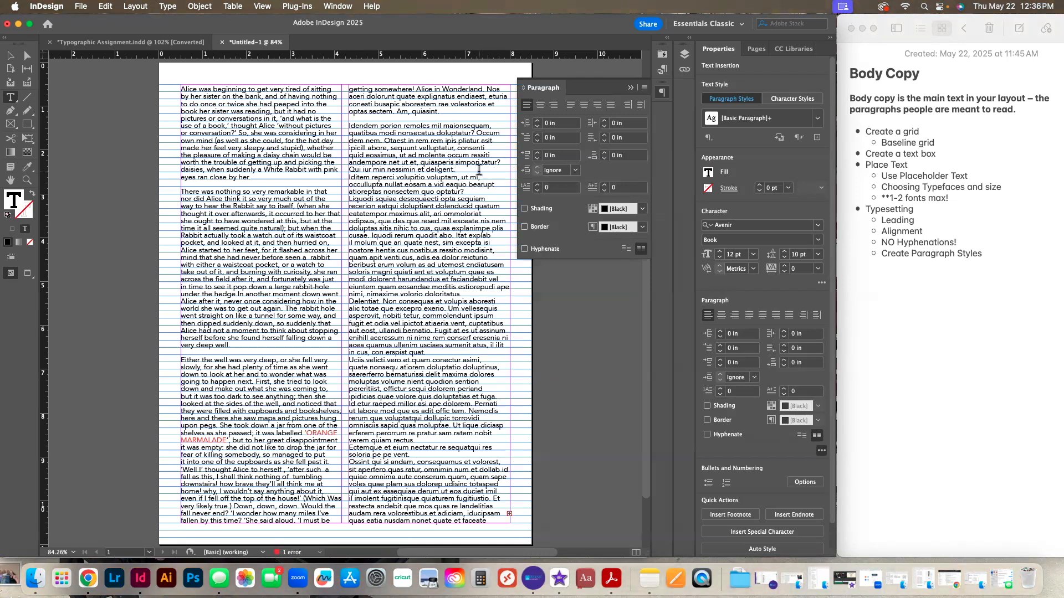
pyautogui.click(479, 169)
pyautogui.press('Return')
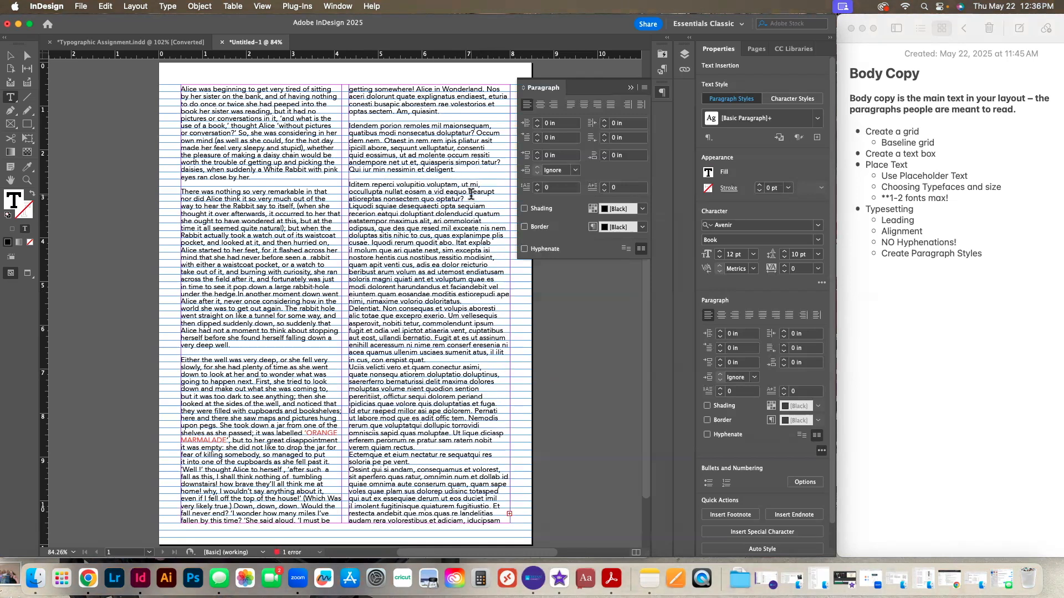
pyautogui.click(470, 198)
pyautogui.press('Return')
pyautogui.click(485, 308)
pyautogui.press('Return')
pyautogui.click(425, 372)
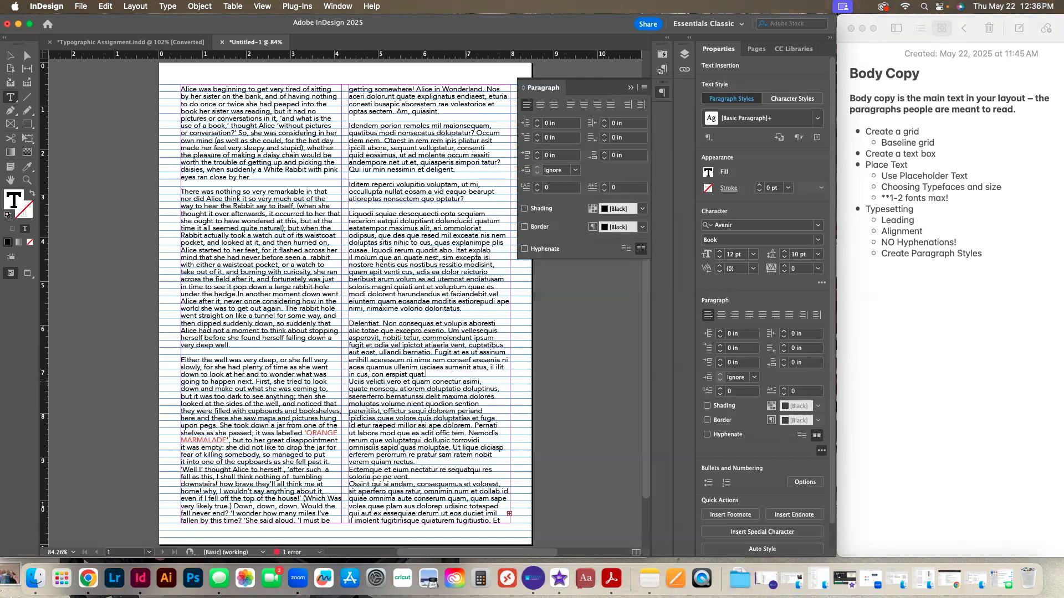
pyautogui.press('Return')
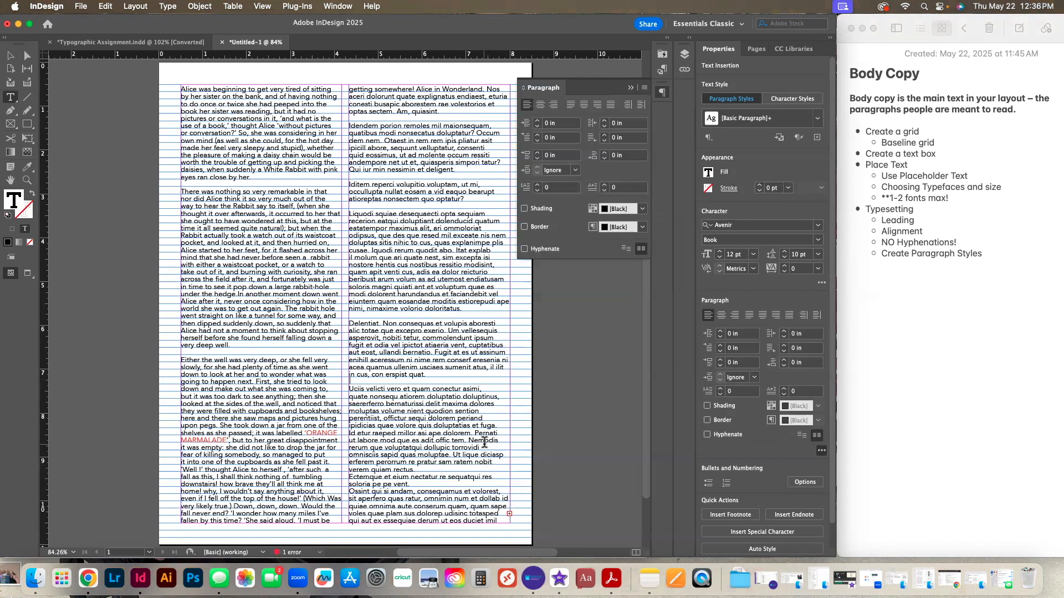
pyautogui.click(435, 467)
pyautogui.press('Return')
# - Delete the leftover placeholder text from "Ectemque et eium" through the overset end of the second column, and clear the selection
pyautogui.scroll(-1, 438, 458)
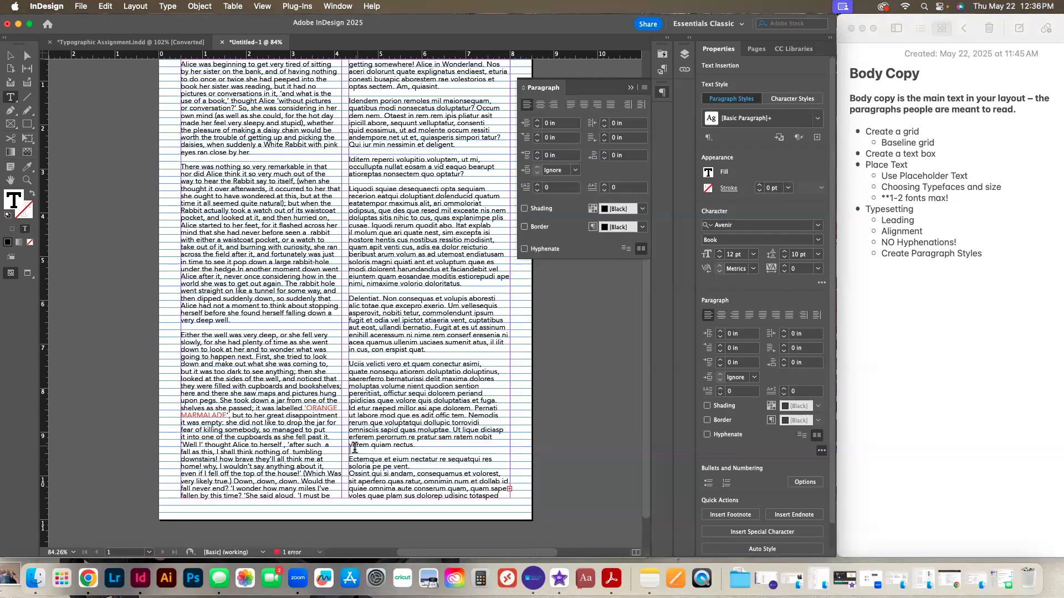
pyautogui.moveTo(349, 458); pyautogui.dragTo(507, 504)
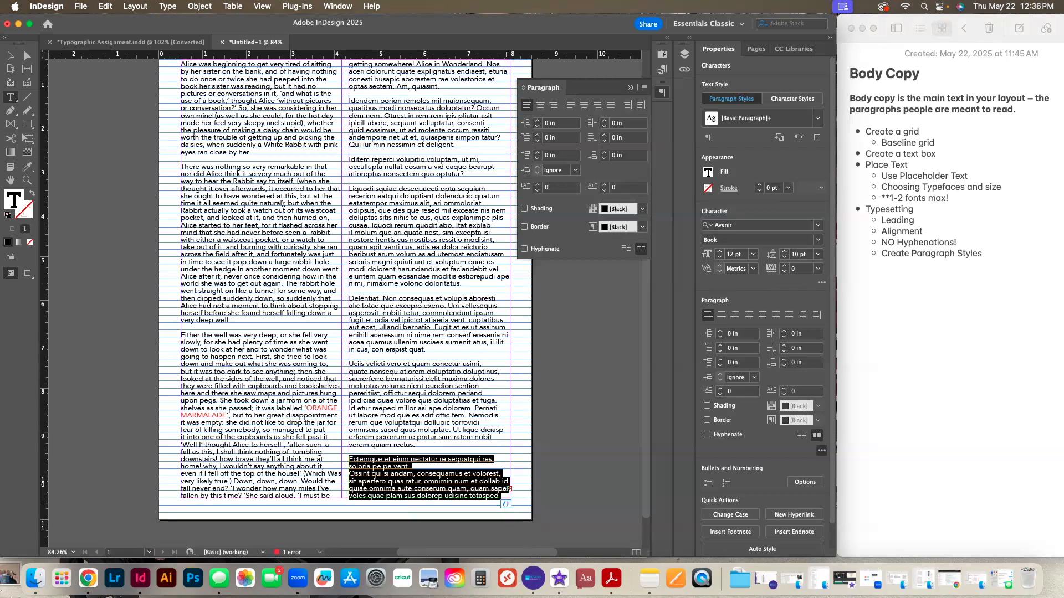
pyautogui.write('qui aut ex essequiae derum ut eos duciet imil il imolent fugitinisque quiaturem fugitiustio. Et restecta andebit que mos quas re landelitias audam rera volorestibus et adiciam, iducipsam quas eatia nusdam nonet quate et faceate nimpost ionsecu mquaecab')
pyautogui.moveTo(438, 496); pyautogui.dragTo(349, 457)
pyautogui.press('BackSpace')
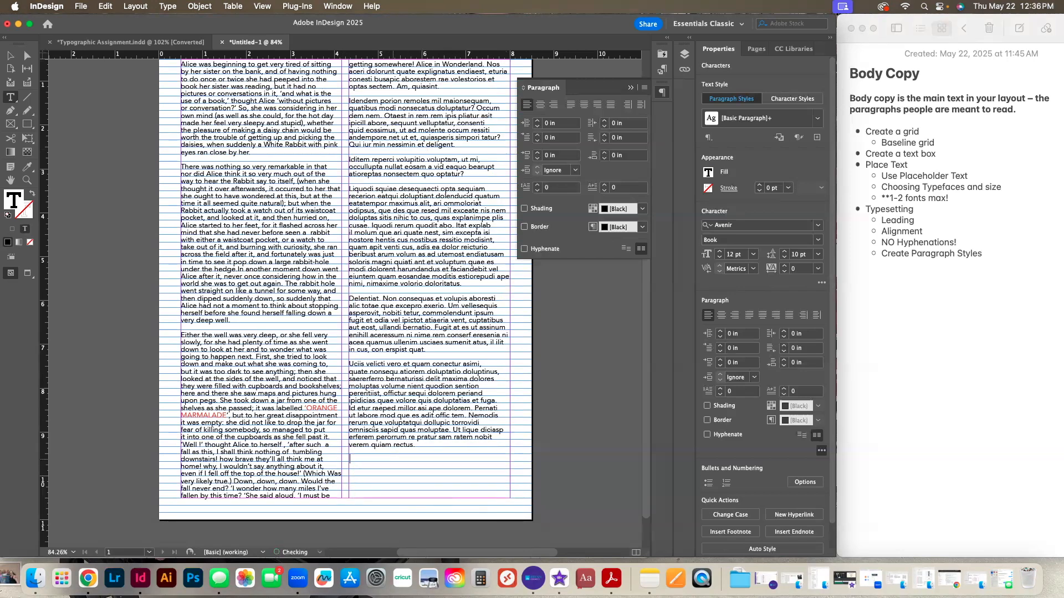
pyautogui.click(10, 55)
pyautogui.click(75, 124)
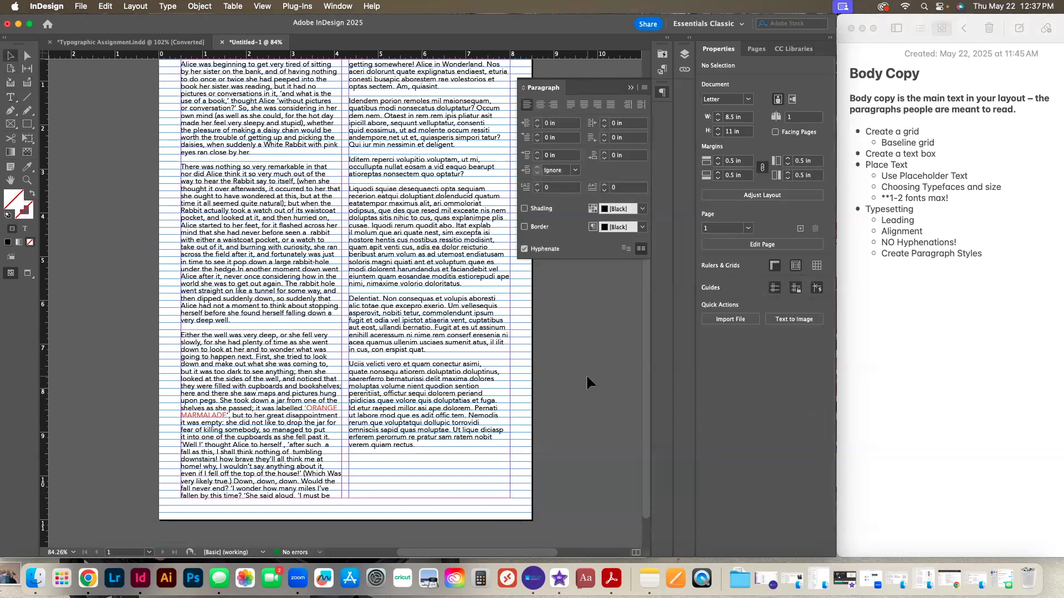
# - Shorten the first column's frame to 7.5 in and 4.5 in high to reflow the threaded text, and stretch it back to the bottom margin
pyautogui.scroll(2, 586, 374)
pyautogui.click(319, 339)
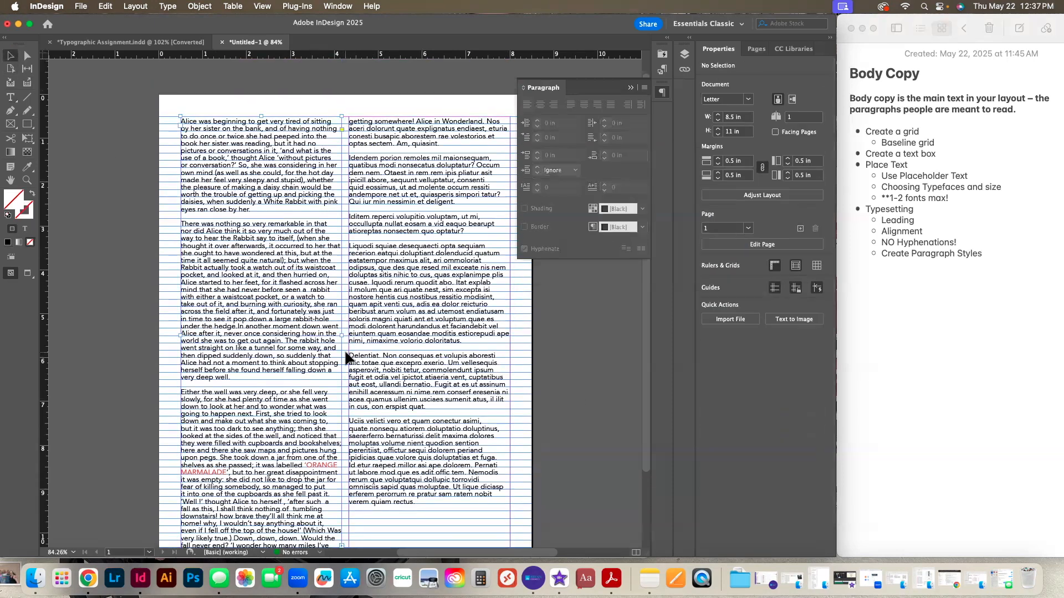
pyautogui.scroll(-3, 319, 339)
pyautogui.moveTo(261, 461); pyautogui.dragTo(265, 351)
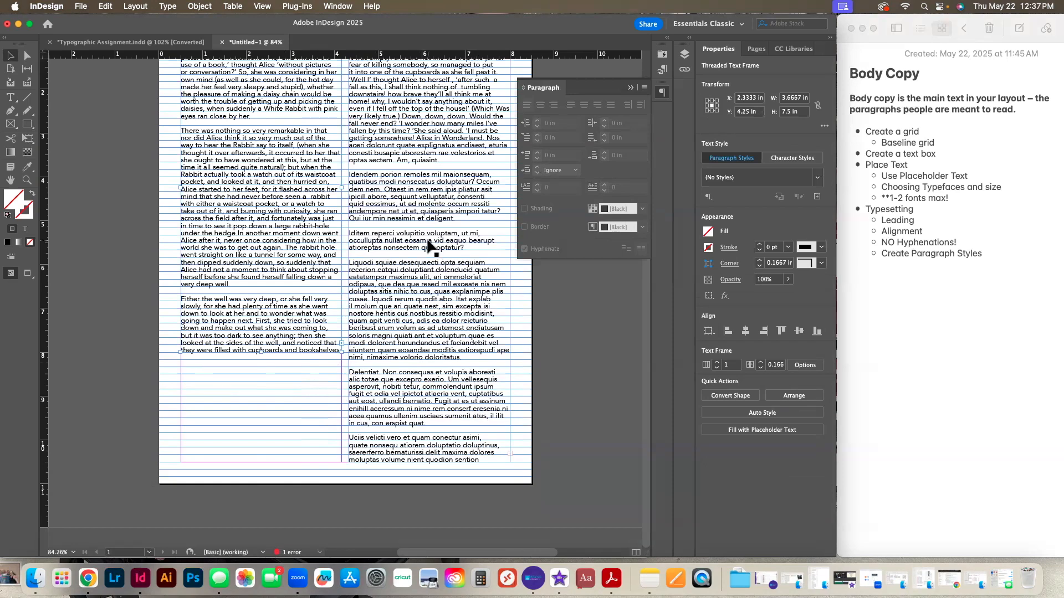
pyautogui.moveTo(261, 352); pyautogui.dragTo(273, 220)
pyautogui.scroll(3, 273, 224)
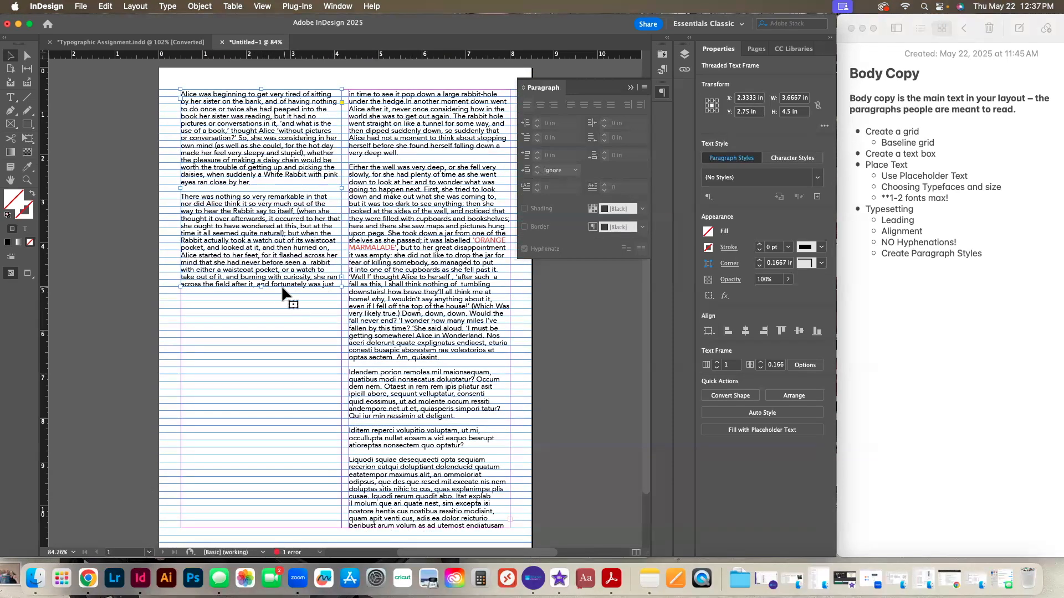
pyautogui.moveTo(261, 286); pyautogui.dragTo(269, 526)
pyautogui.click(564, 414)
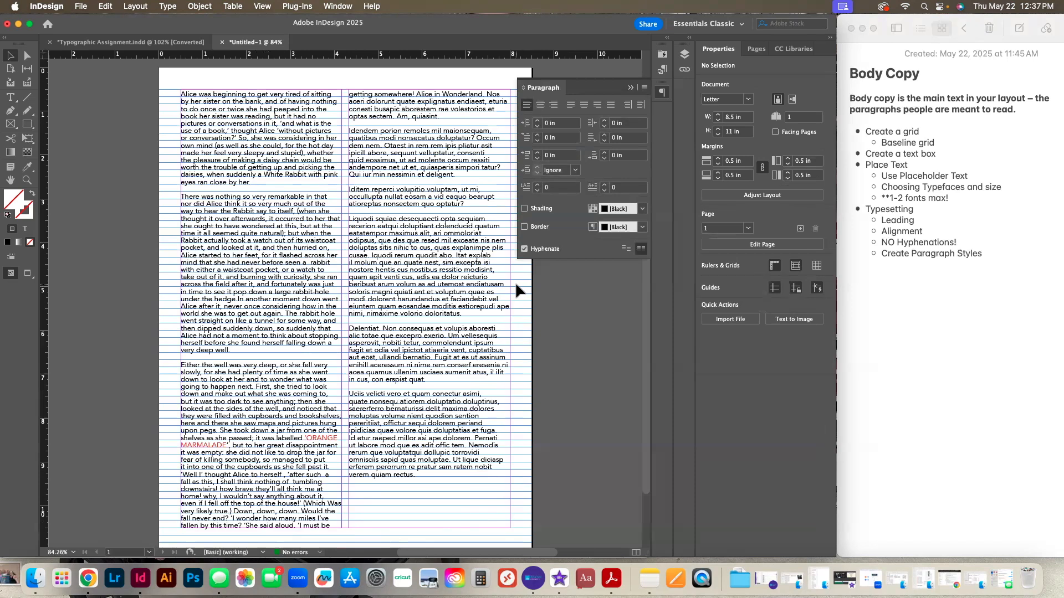
# - Lower the top edges of both column frames to the 1 in mark, making each 9.5 in high, and check the page in preview
pyautogui.click(630, 87)
pyautogui.click(259, 105)
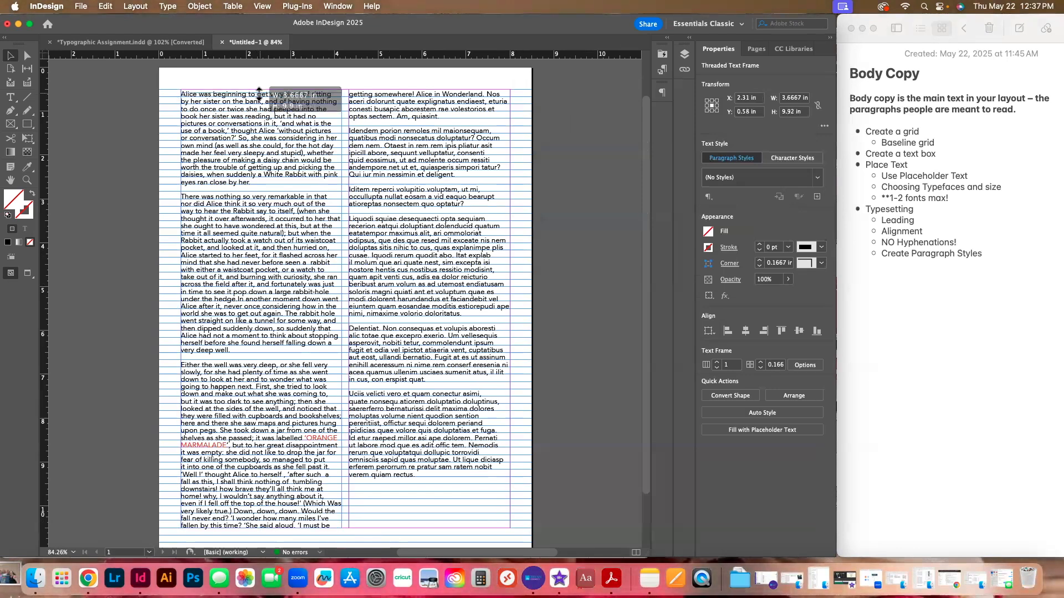
pyautogui.moveTo(259, 104); pyautogui.dragTo(259, 126)
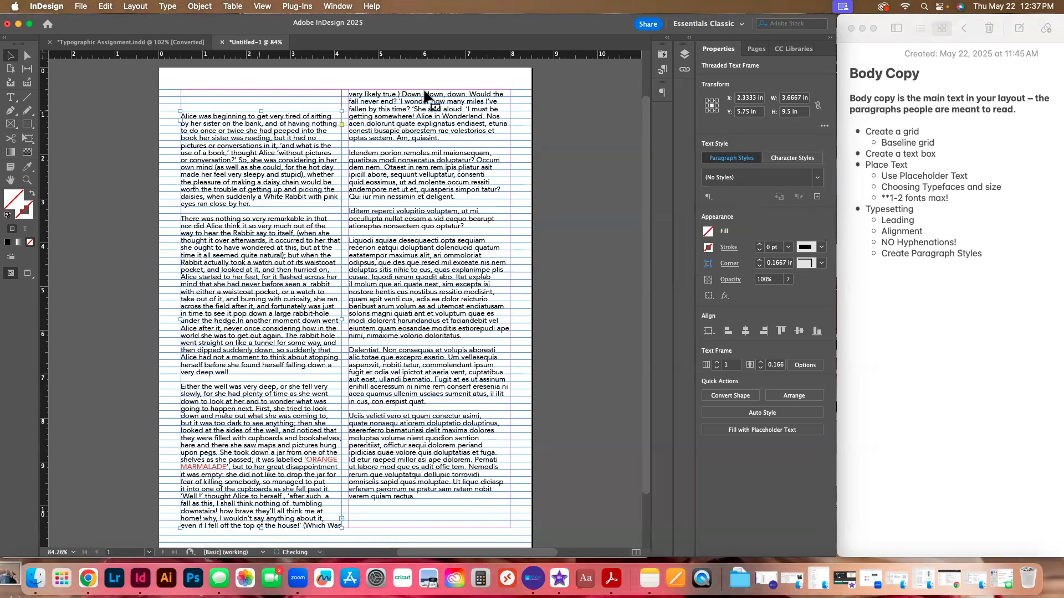
pyautogui.click(583, 169)
pyautogui.click(487, 237)
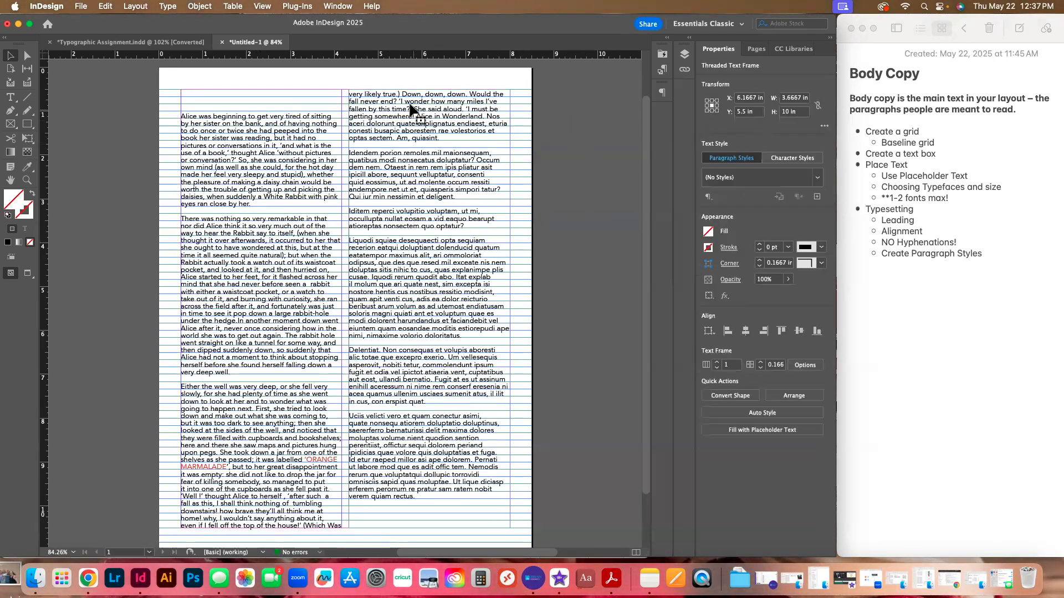
pyautogui.moveTo(429, 89); pyautogui.dragTo(425, 113)
pyautogui.click(596, 290)
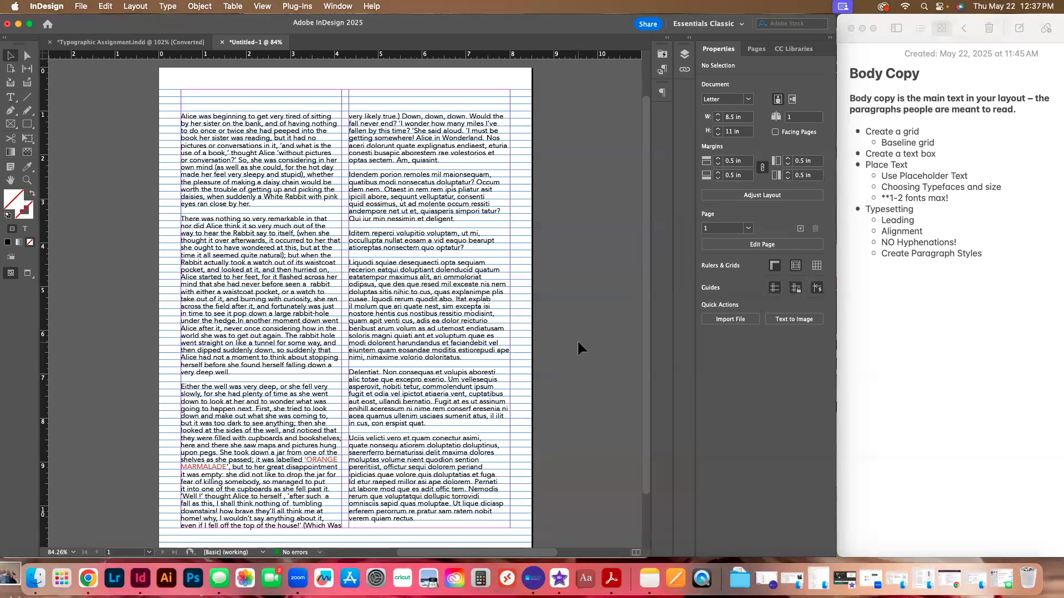
pyautogui.press('w')
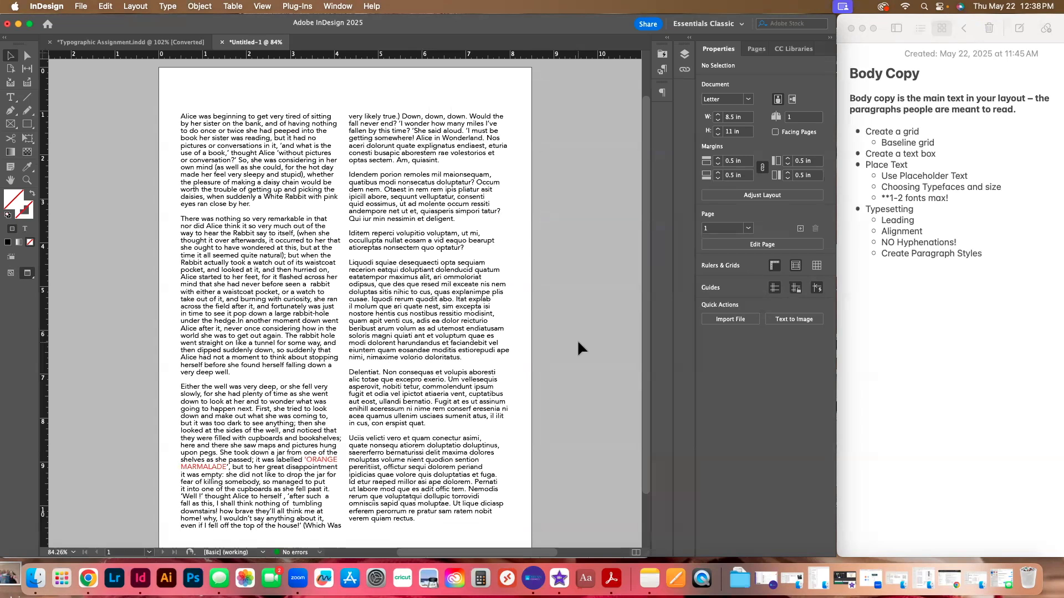
pyautogui.press('w')
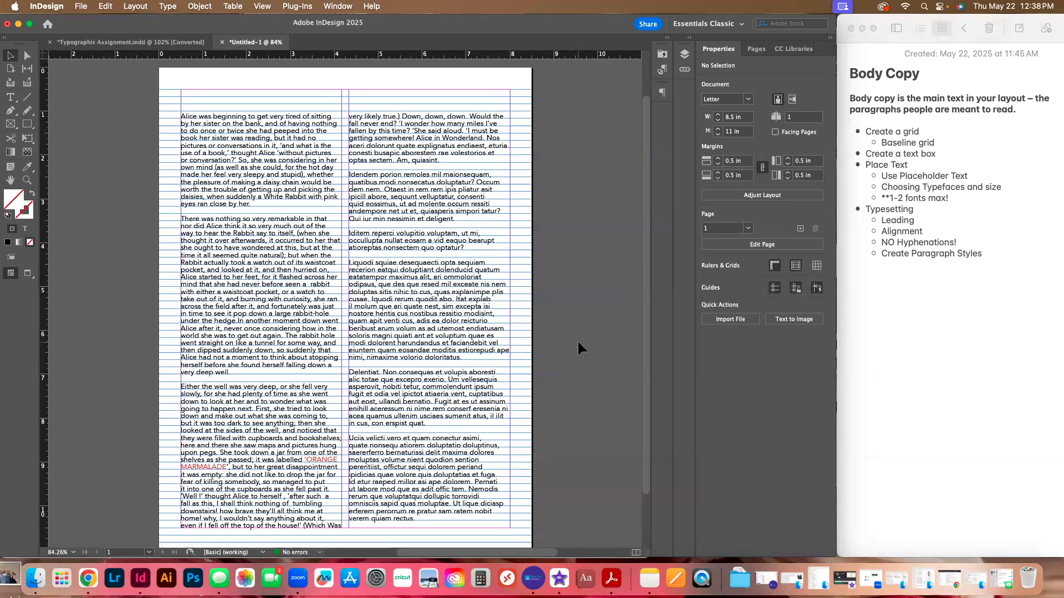
# - Turn on hyphenation for the whole threaded story and highlight the broken word "conver-" in the first paragraph
pyautogui.doubleClick(272, 391)
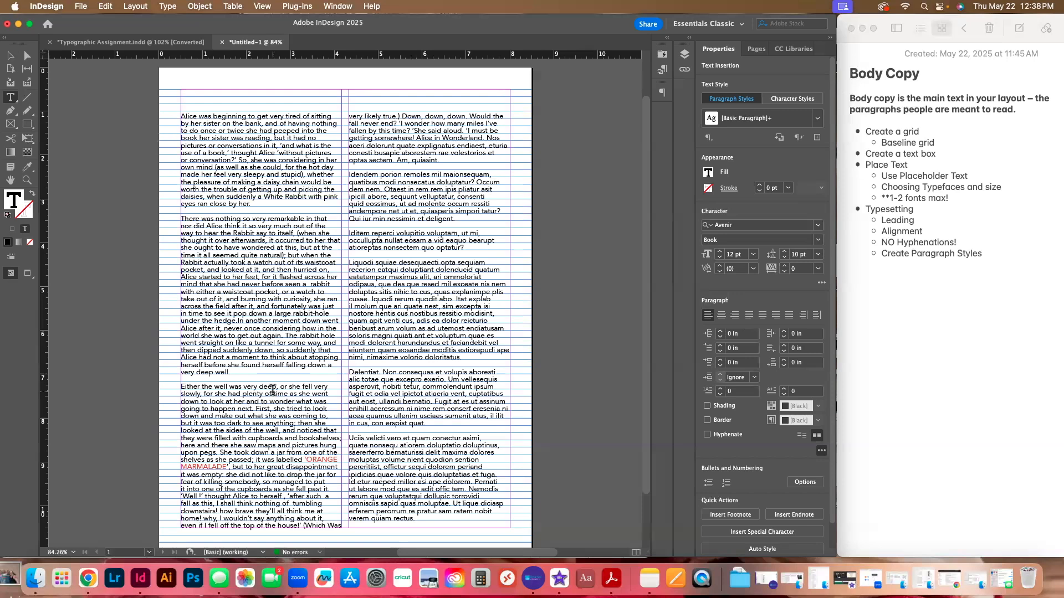
pyautogui.press('super+a')
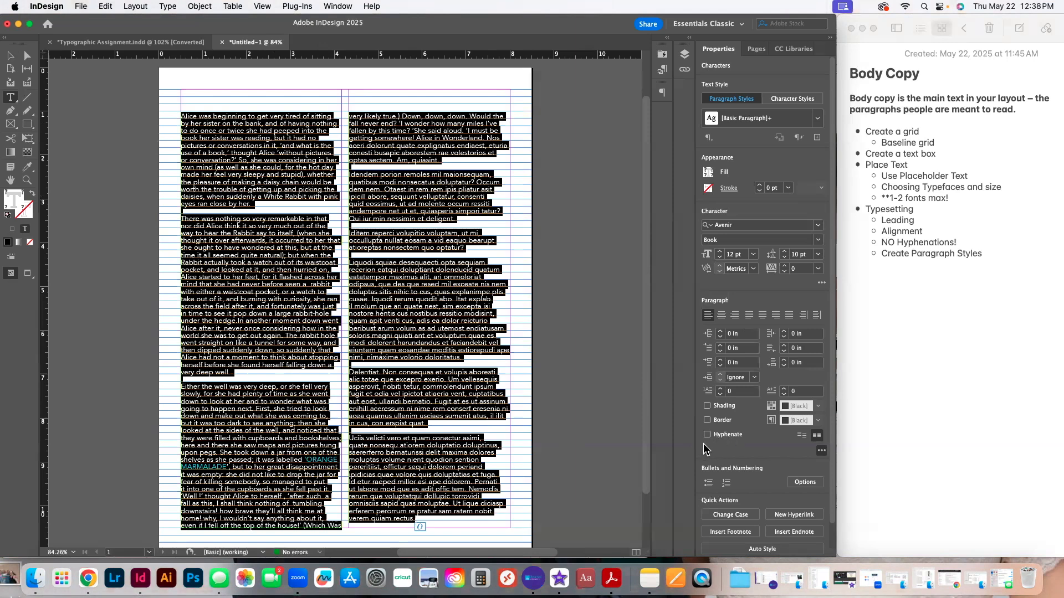
pyautogui.click(707, 434)
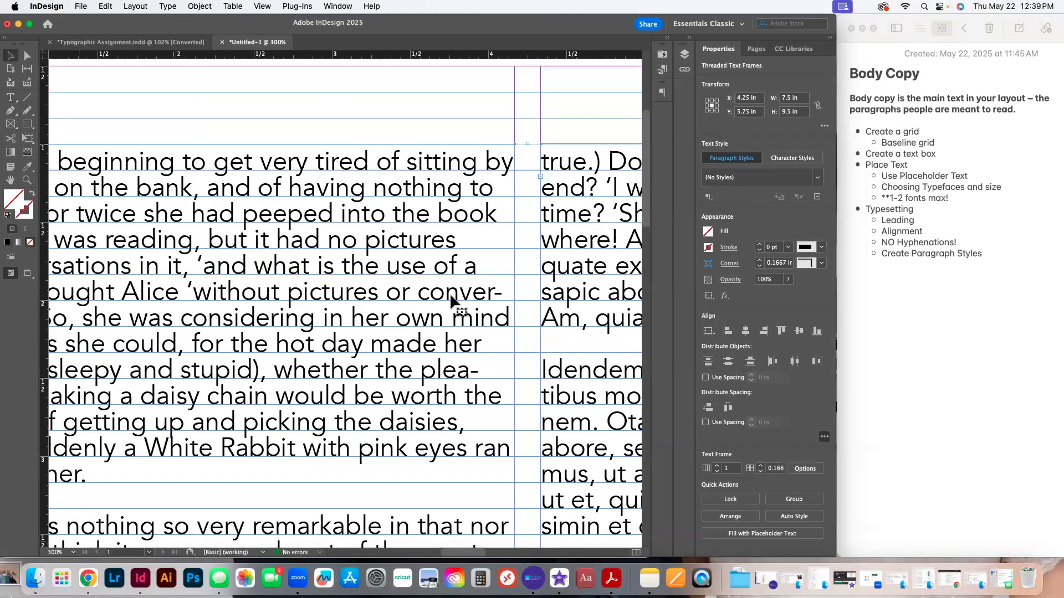
pyautogui.doubleClick(449, 291)
pyautogui.moveTo(416, 292); pyautogui.dragTo(498, 294)
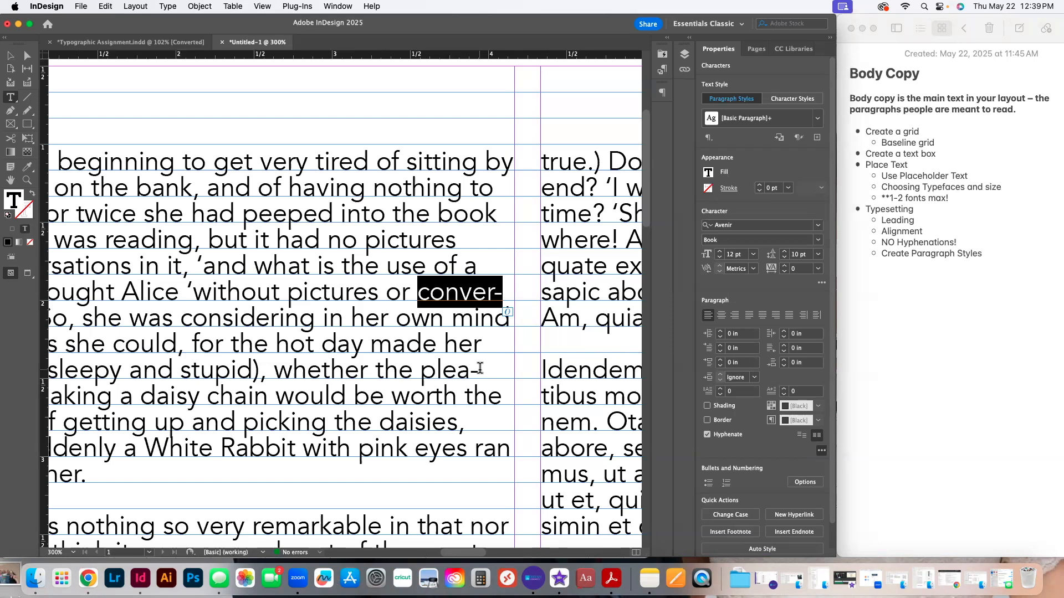
# - Turn off hyphenation for all text in the threaded story
pyautogui.press('super+a')
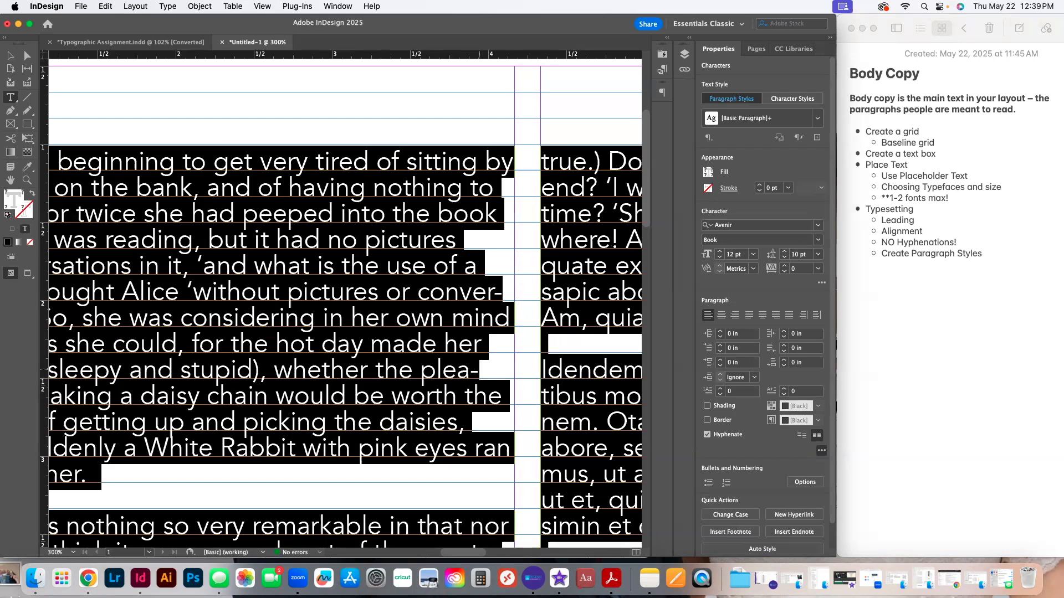
pyautogui.scroll(-1, 709, 438)
pyautogui.click(708, 427)
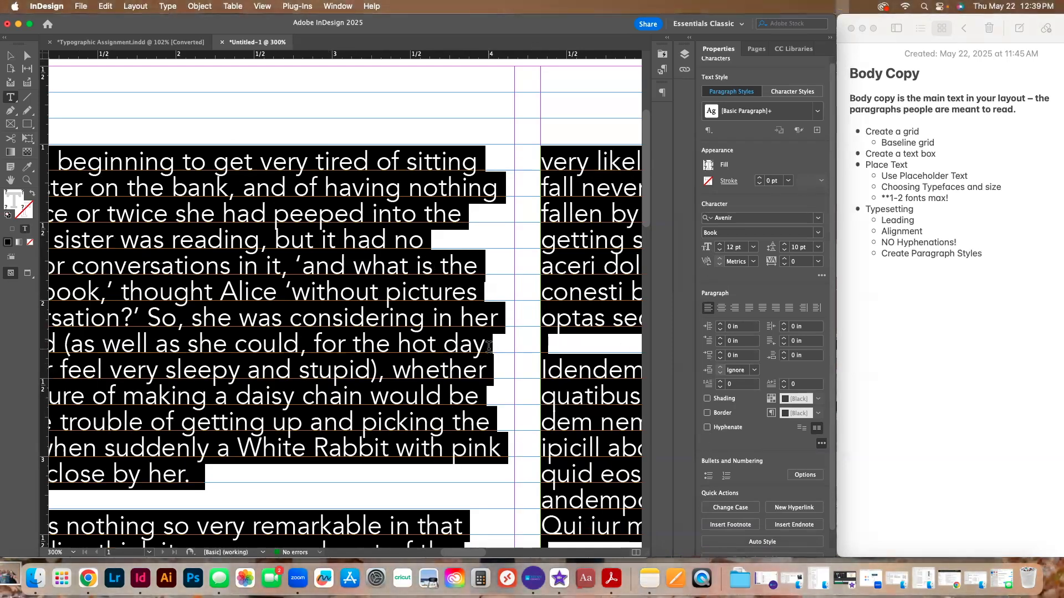
# - Set the whole story's font size to 9.5 pt and preview the full page without guides or grid
pyautogui.click(719, 250)
pyautogui.click(719, 250)
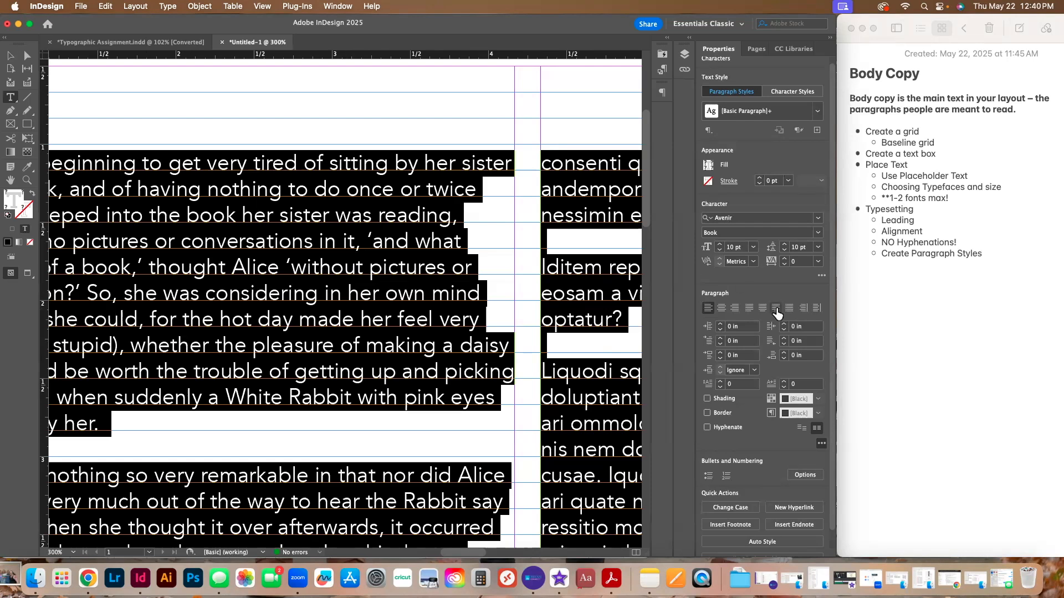
pyautogui.click(729, 249)
pyautogui.write('9.5')
pyautogui.press('Return')
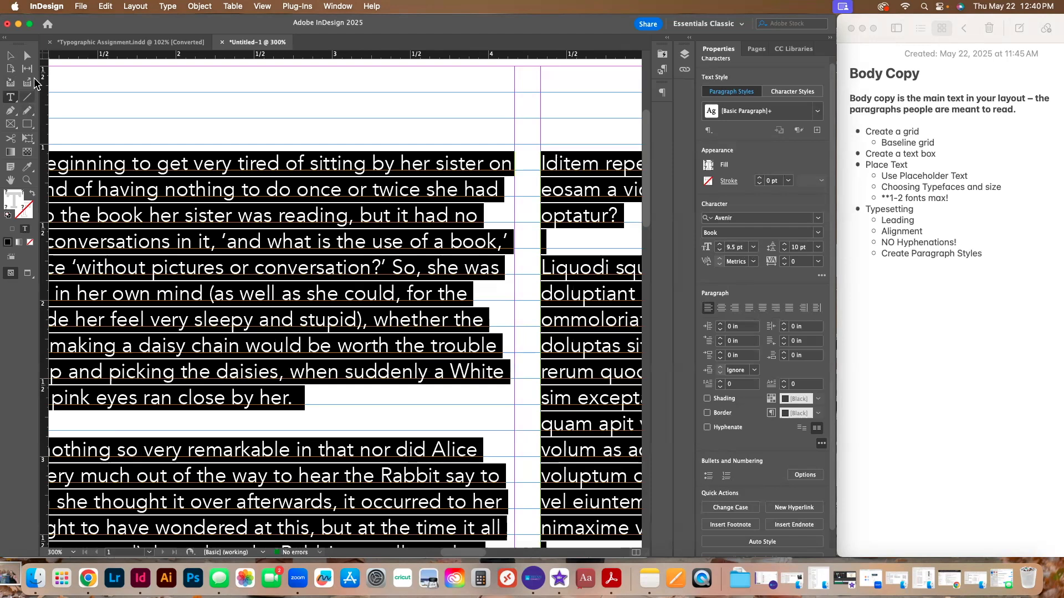
pyautogui.click(12, 61)
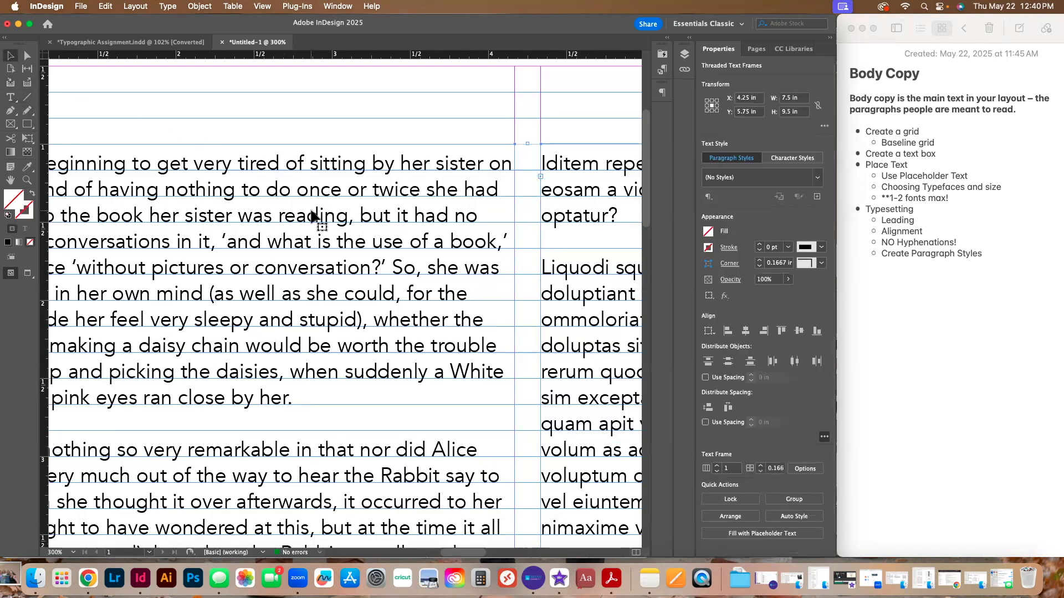
pyautogui.press('super+0')
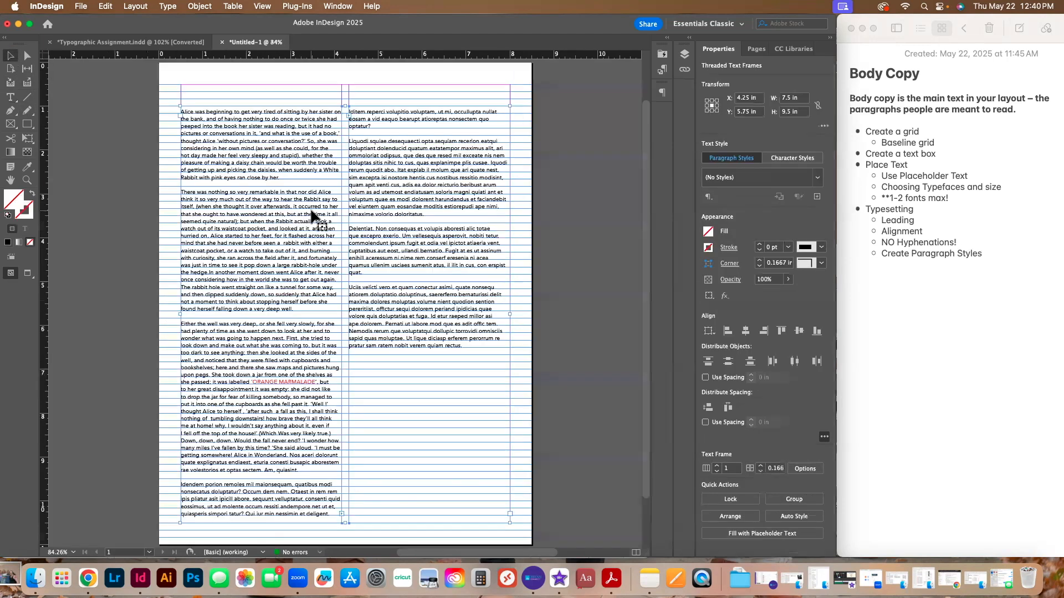
pyautogui.click(75, 227)
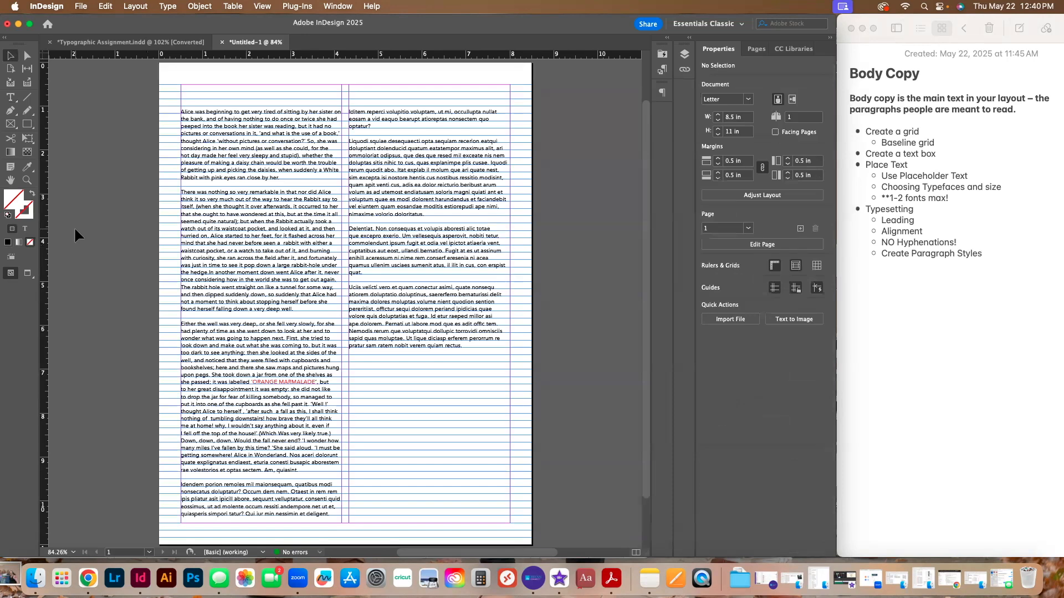
pyautogui.press('w')
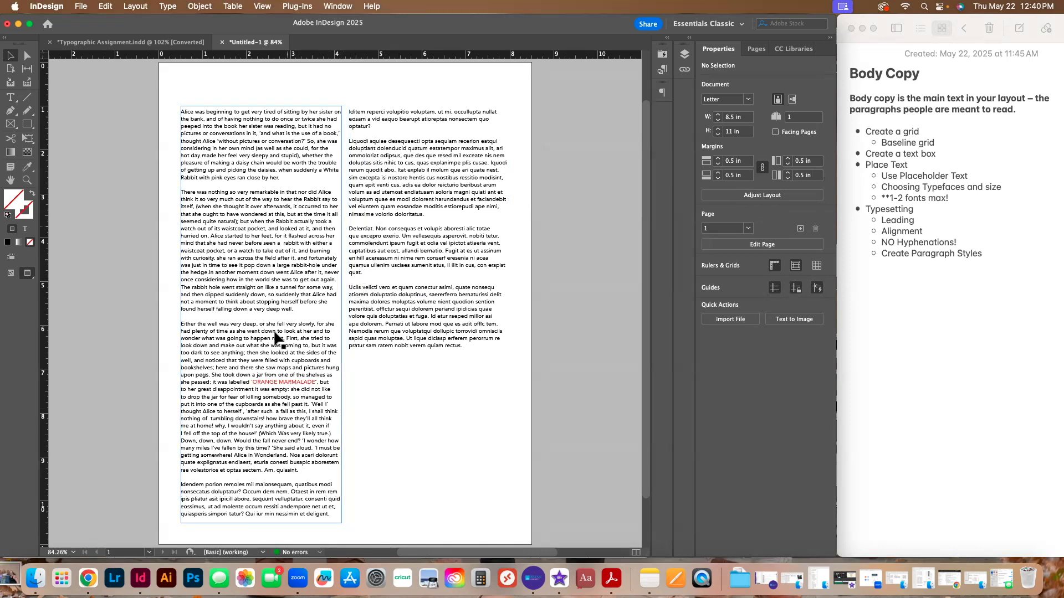
# - Widen the second column's frame to about 3.8 in and force a line break before "eosam" in its first paragraph
pyautogui.click(440, 355)
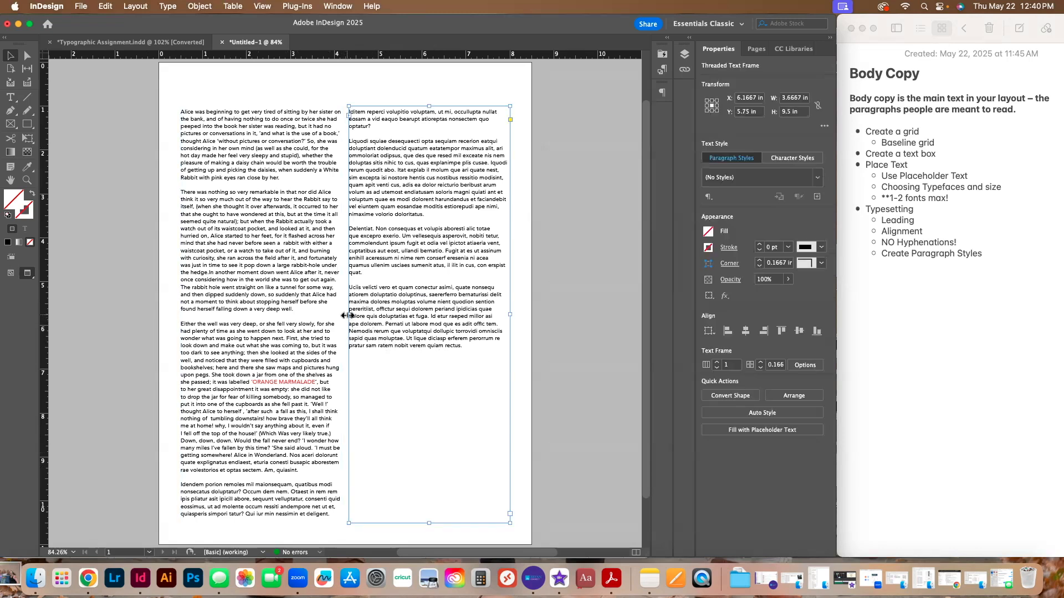
pyautogui.moveTo(348, 315); pyautogui.dragTo(348, 317)
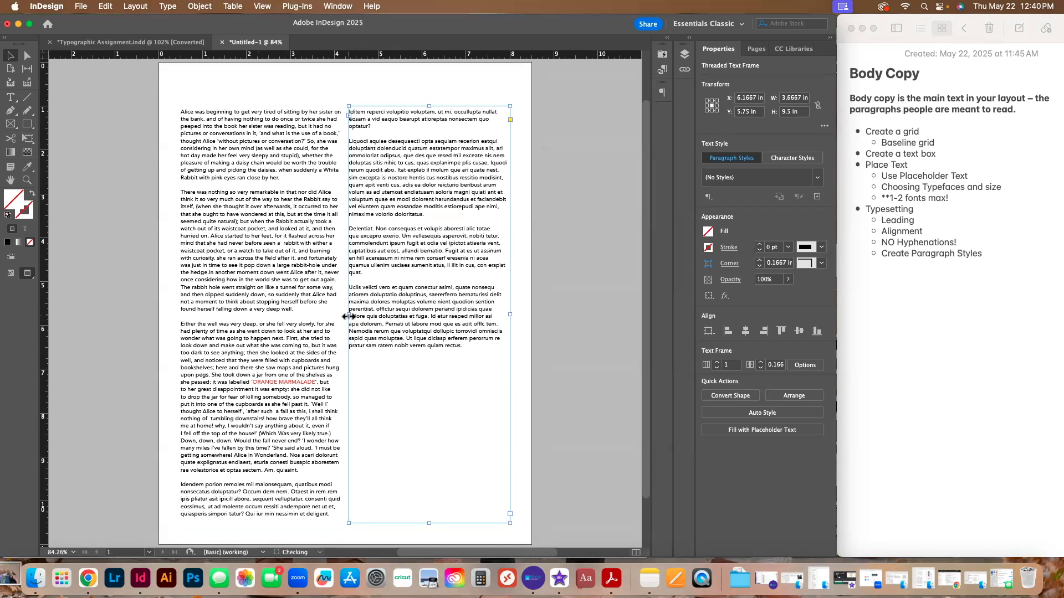
pyautogui.moveTo(510, 314); pyautogui.dragTo(515, 315)
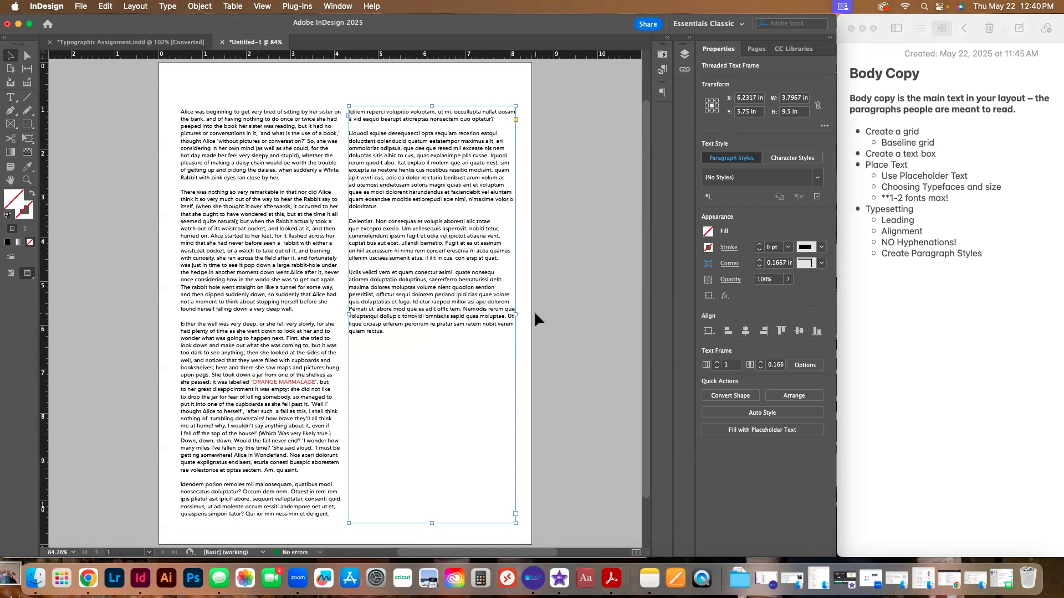
pyautogui.doubleClick(473, 225)
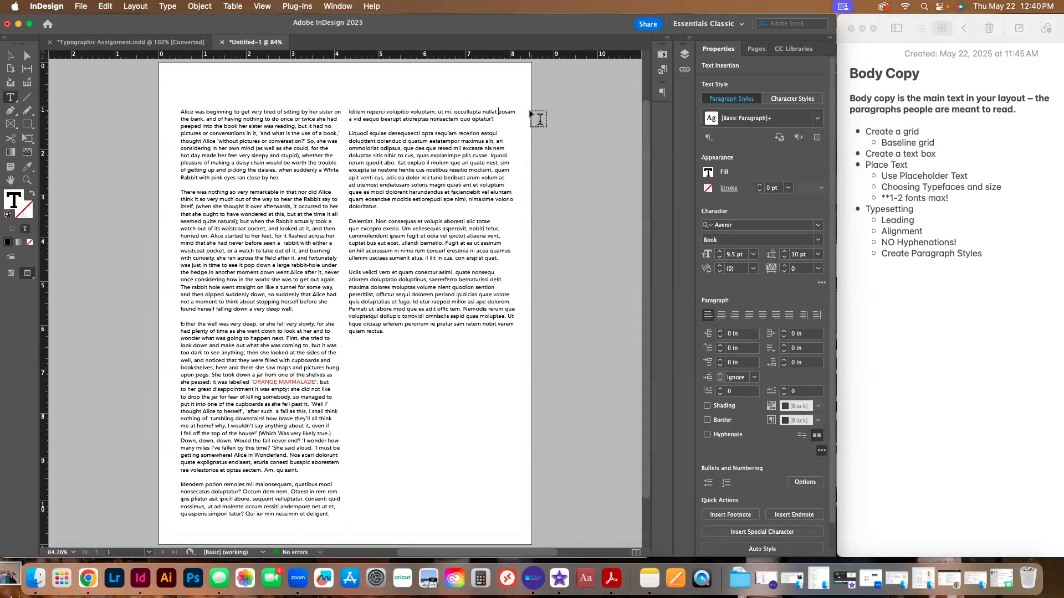
pyautogui.hotkey('shift', 'Return')
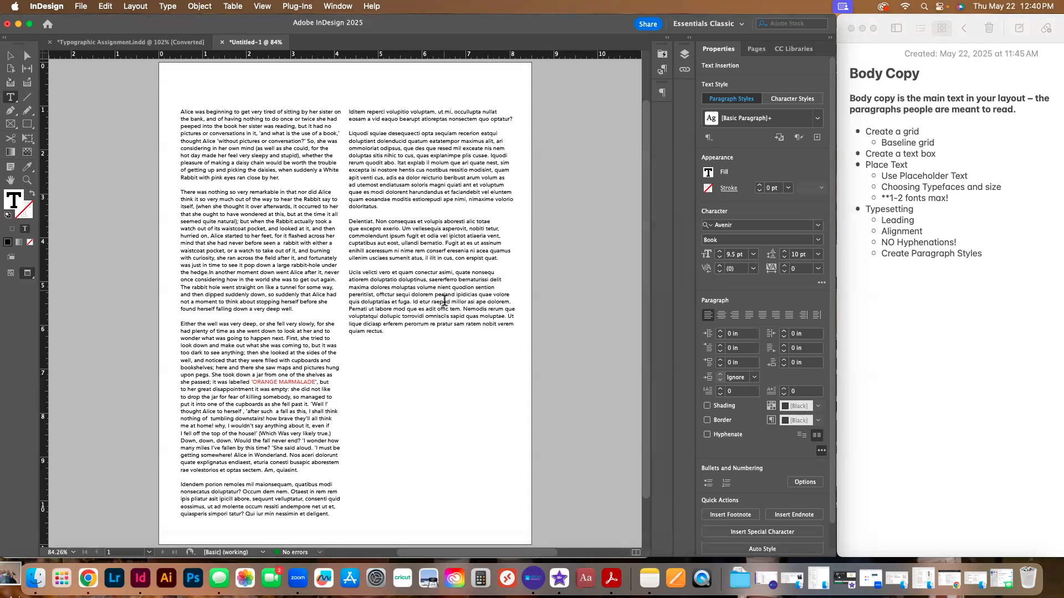
# - Force a line break before "she had plenty" in the opening line of the "Either the well was very deep" paragraph
pyautogui.click(326, 323)
pyautogui.hotkey('shift', 'Return')
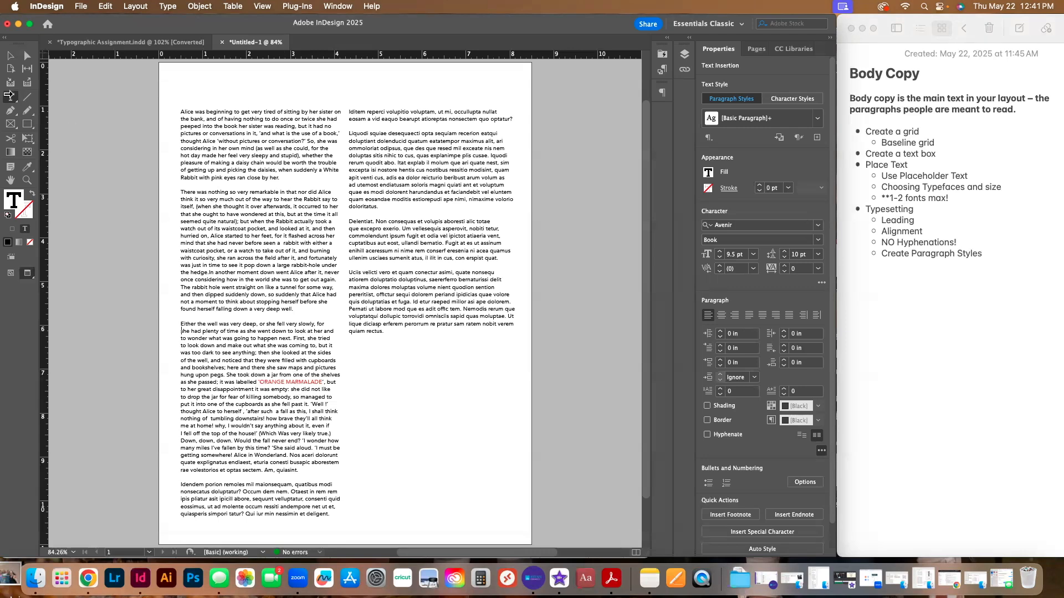
pyautogui.click(17, 55)
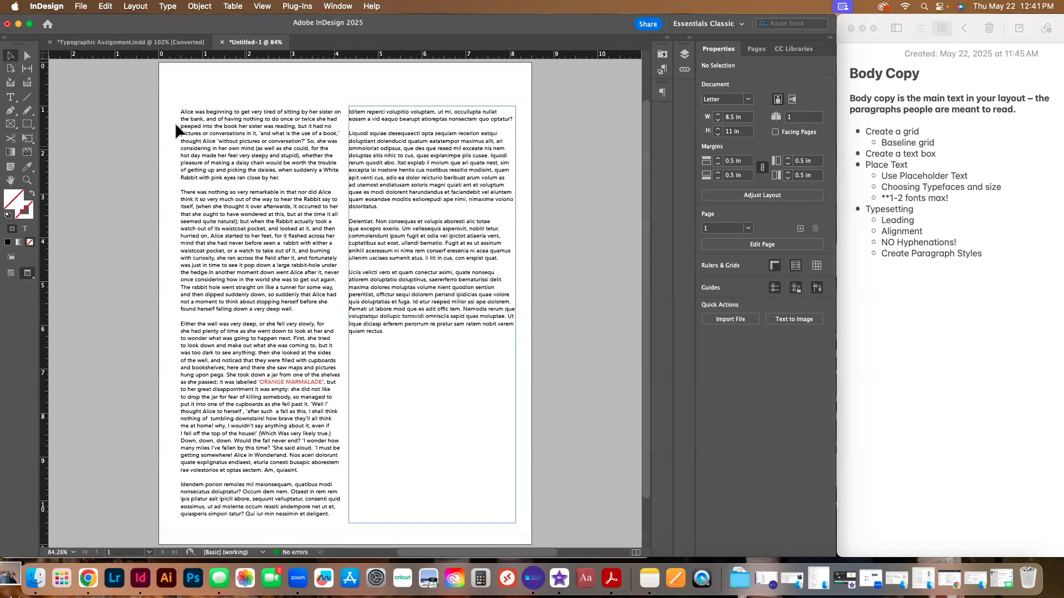
# - Draw a text frame above the two columns and enter the title "Alice in Wonderland" in it
pyautogui.click(10, 98)
pyautogui.moveTo(176, 77); pyautogui.dragTo(409, 103)
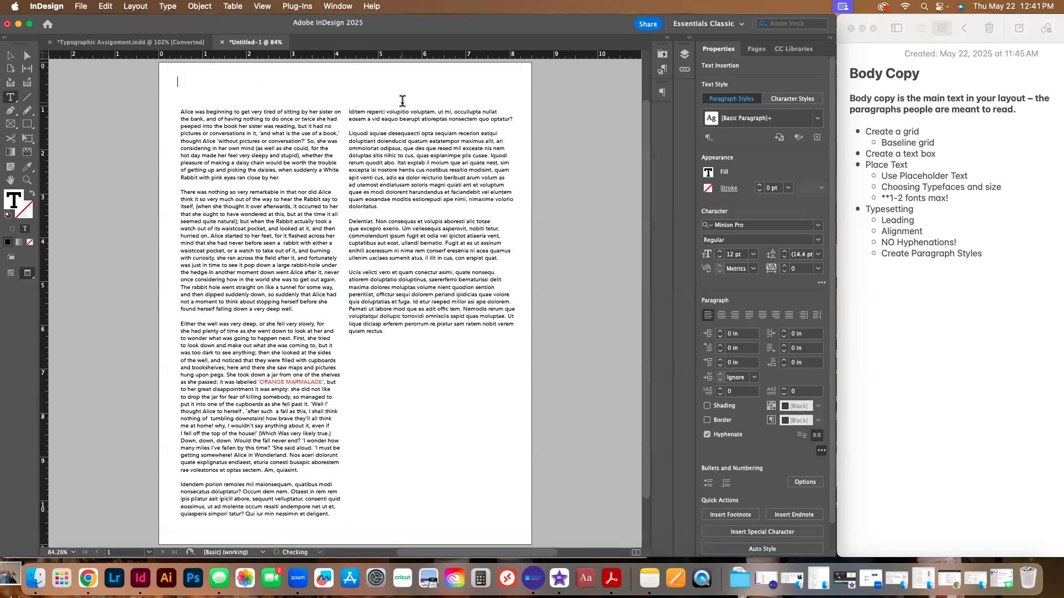
pyautogui.write('Alice in Wonderlad')
# - Set the title text in the Rafaella font
pyautogui.press('super+a')
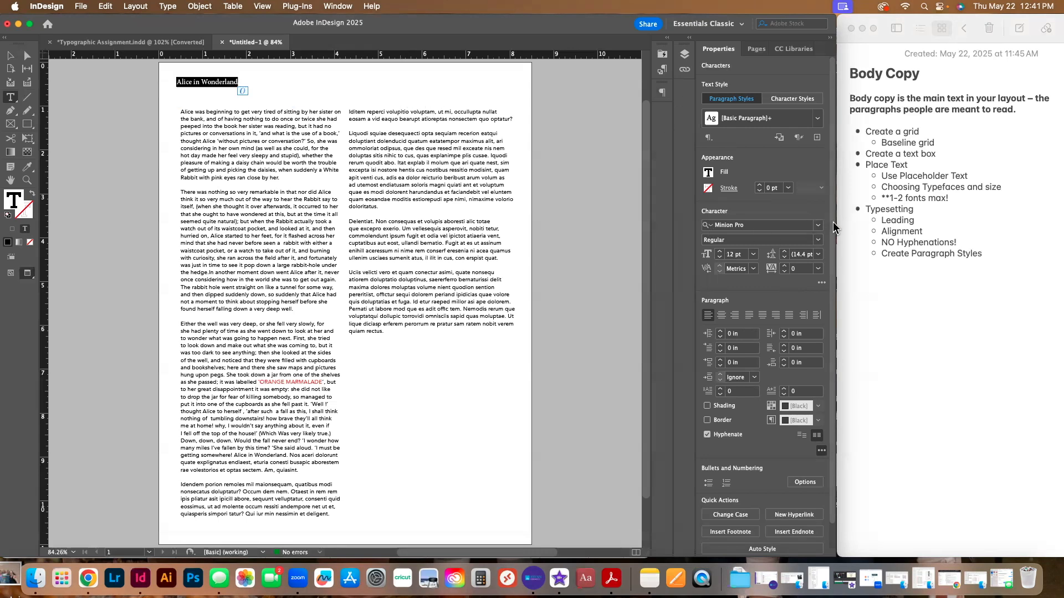
pyautogui.click(818, 225)
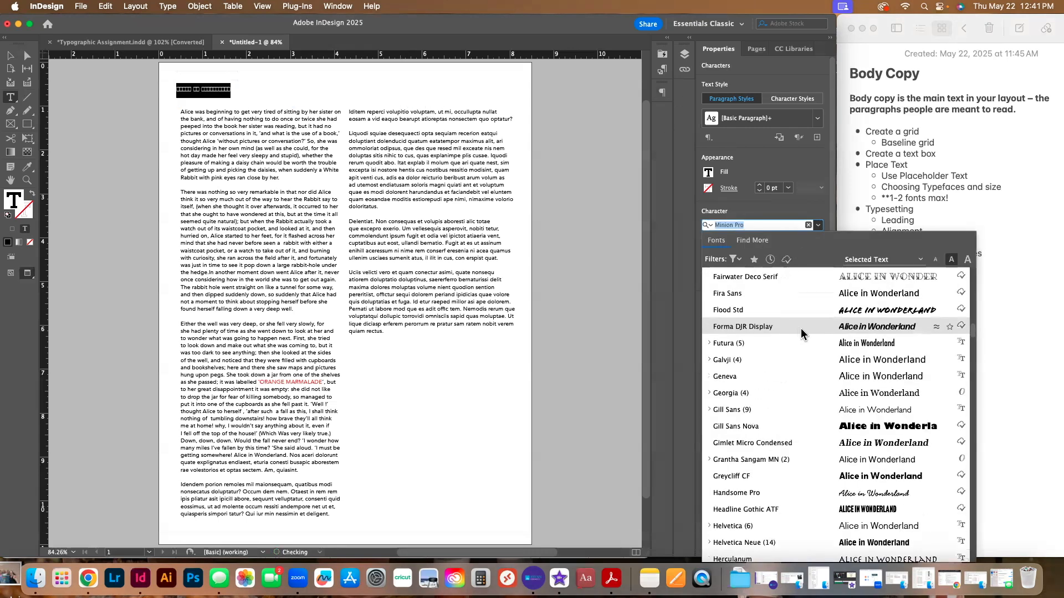
pyautogui.scroll(10, 801, 332)
pyautogui.click(853, 281)
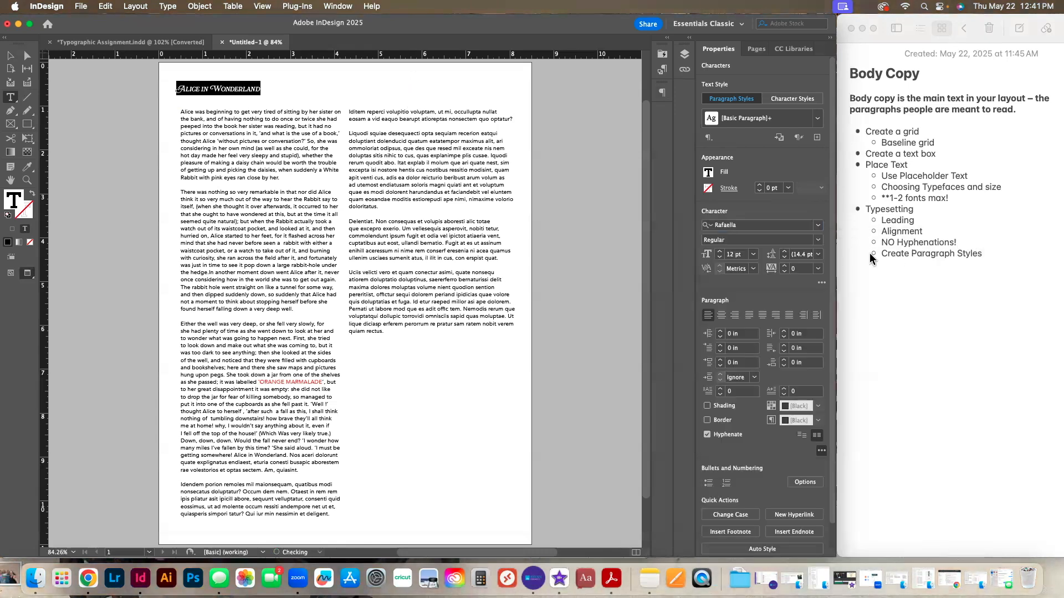
# - Widen the title frame to about 7.36 in and set the title's font size to 30 pt
pyautogui.click(11, 56)
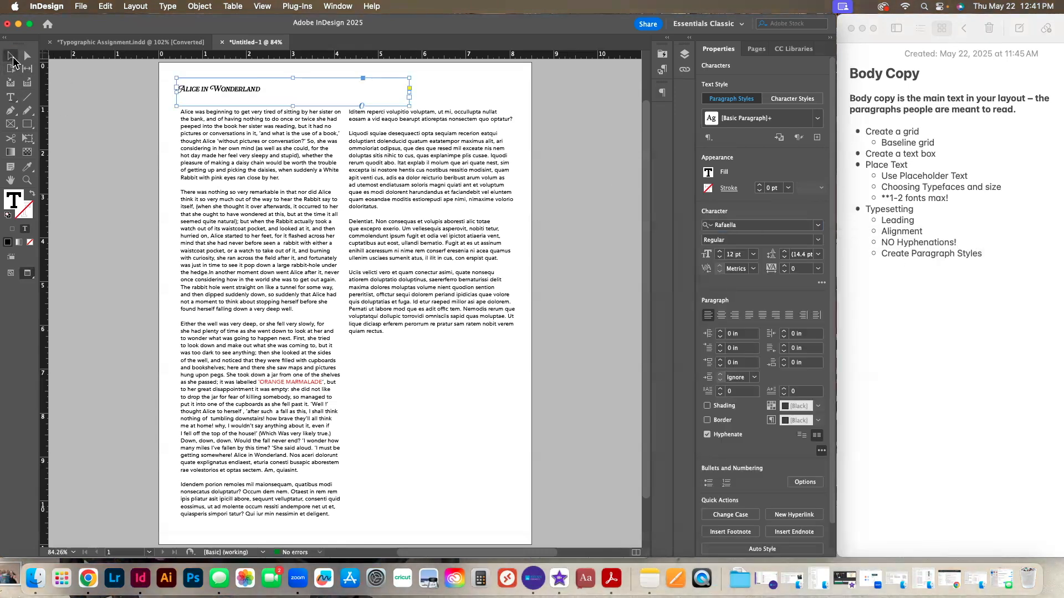
pyautogui.moveTo(409, 105); pyautogui.dragTo(500, 108)
pyautogui.tripleClick(426, 91)
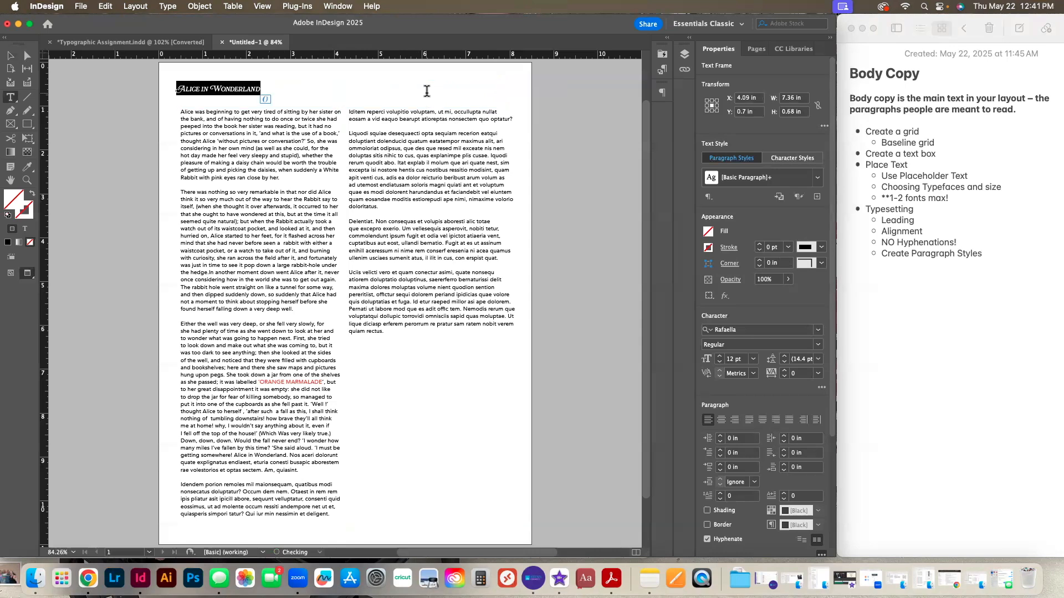
pyautogui.click(742, 255)
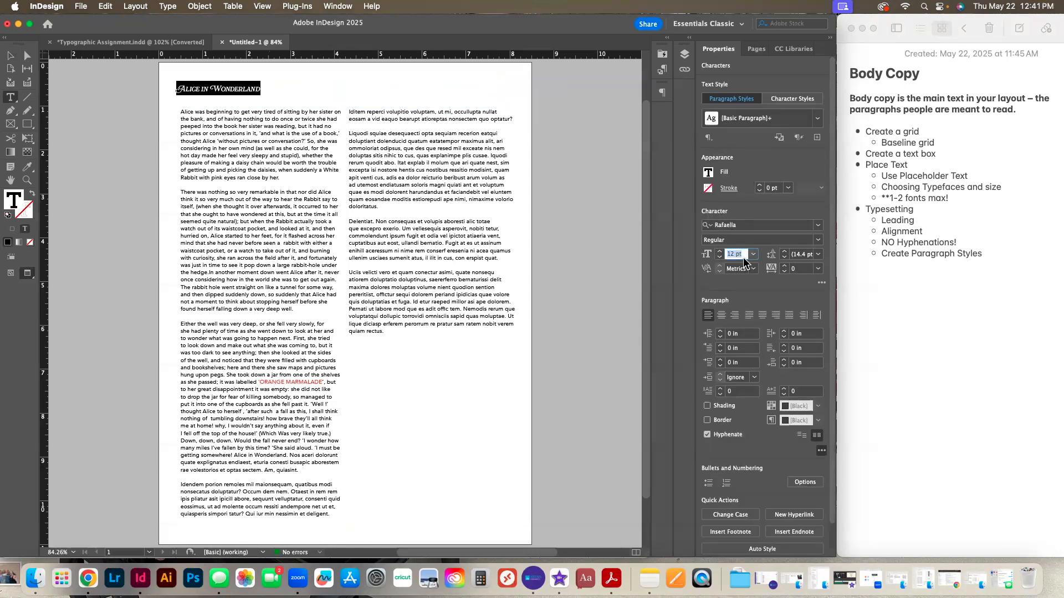
pyautogui.write('30')
pyautogui.press('Return')
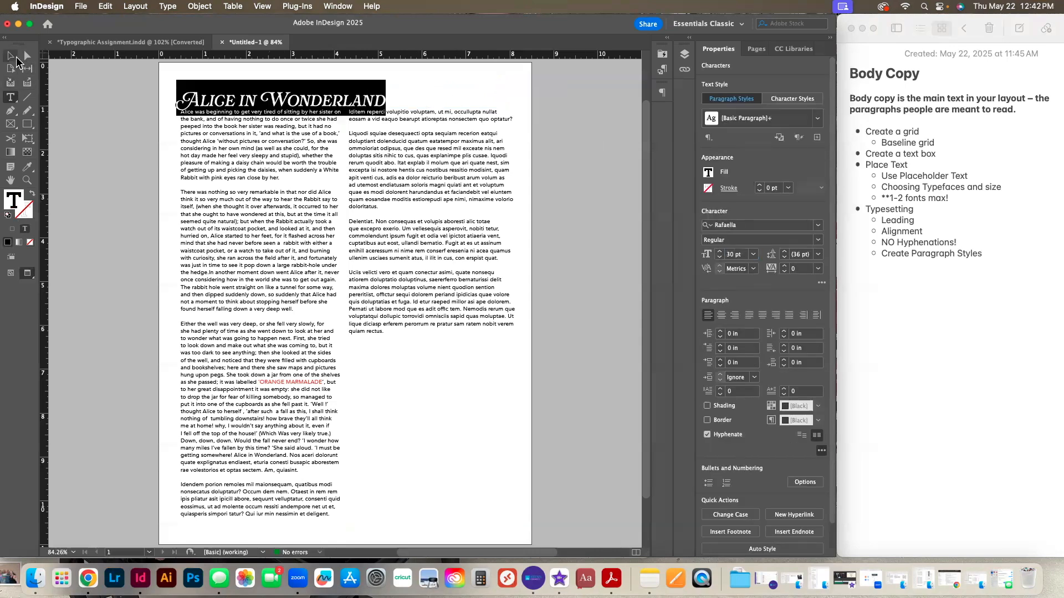
# - Lower the top edges of both column frames to about 1.33 in down the page to clear the title
pyautogui.click(14, 57)
pyautogui.click(282, 352)
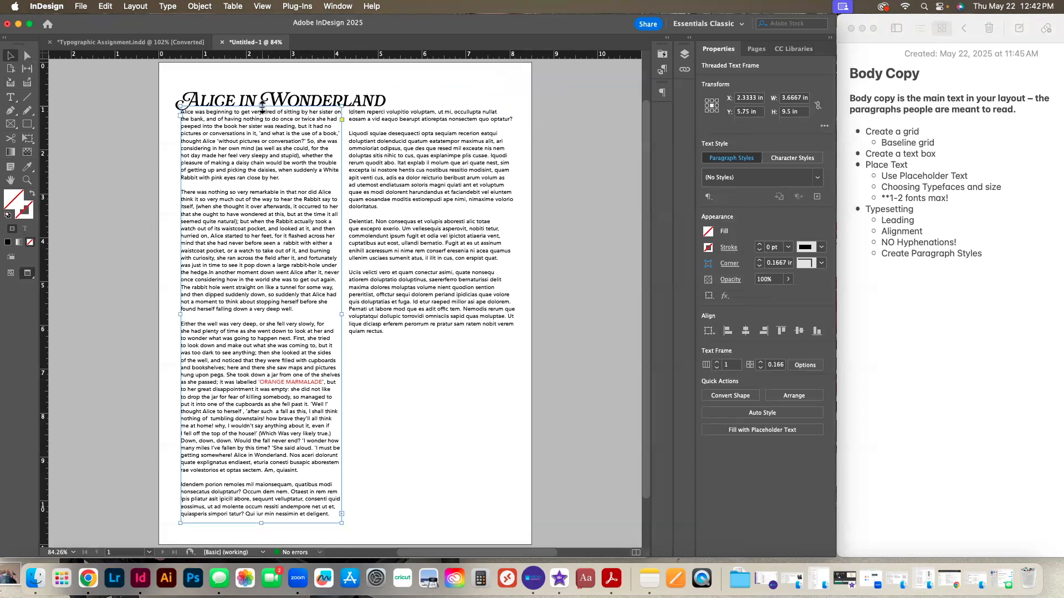
pyautogui.press('w')
pyautogui.moveTo(261, 109); pyautogui.dragTo(262, 123)
pyautogui.click(455, 193)
pyautogui.moveTo(427, 106); pyautogui.dragTo(429, 122)
pyautogui.click(573, 185)
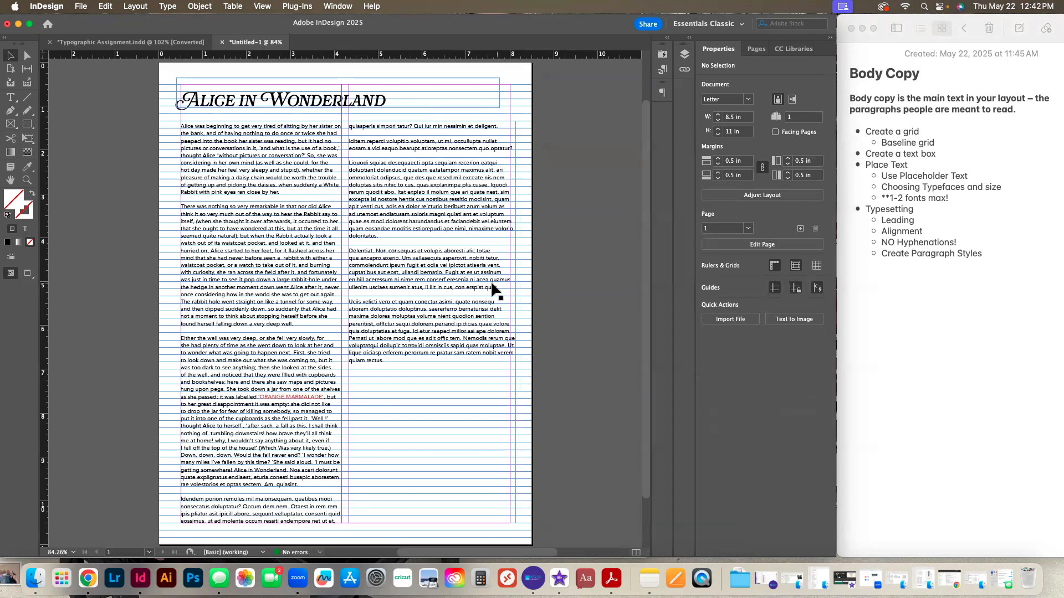
# - Remove the blank line above "Iditem" in the second column and preview the page without guides or grid
pyautogui.click(334, 330)
pyautogui.doubleClick(465, 143)
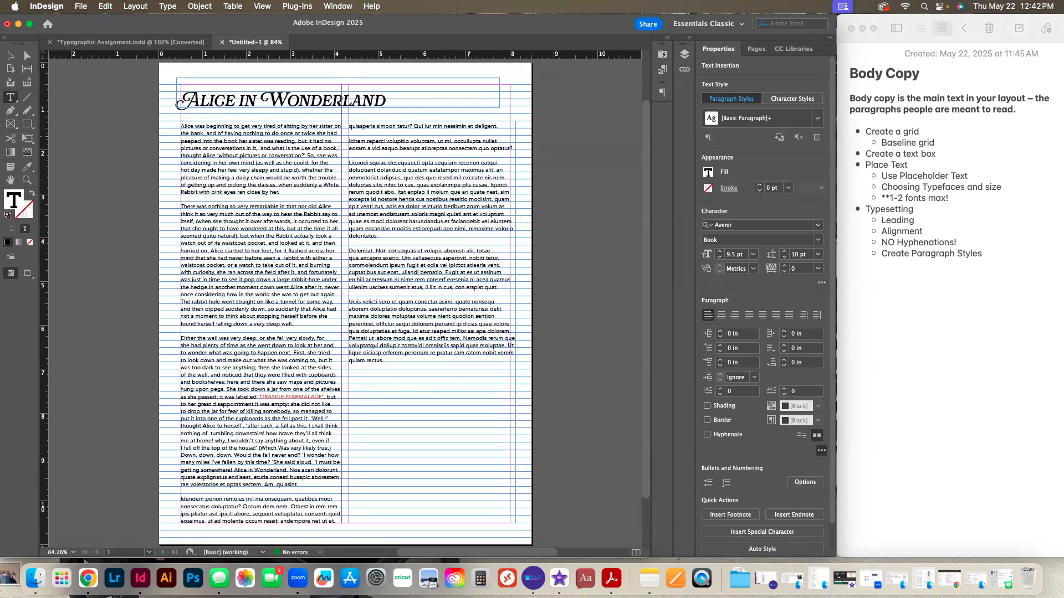
pyautogui.press('BackSpace')
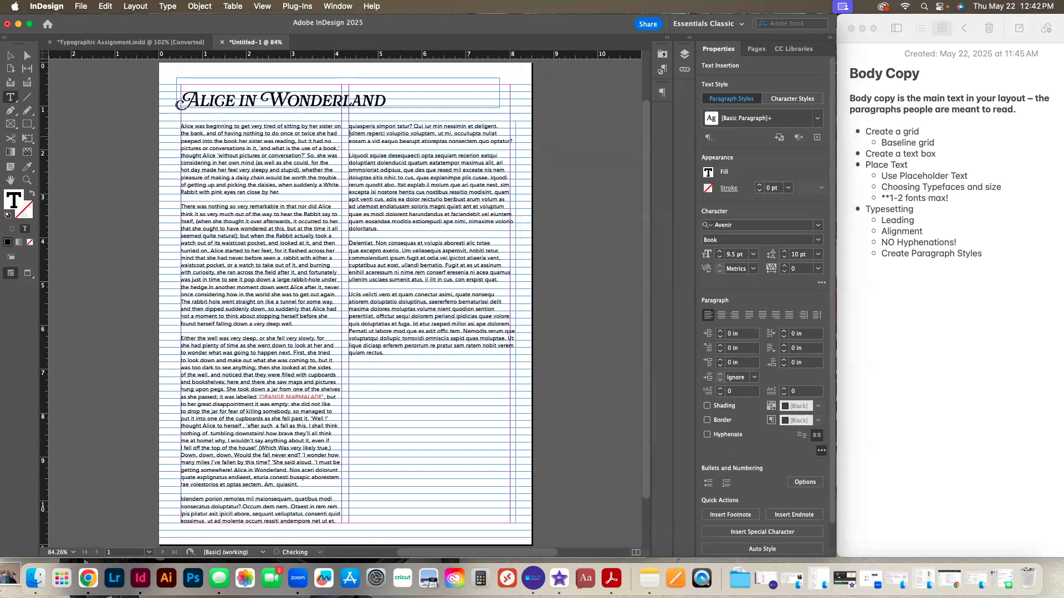
pyautogui.click(11, 68)
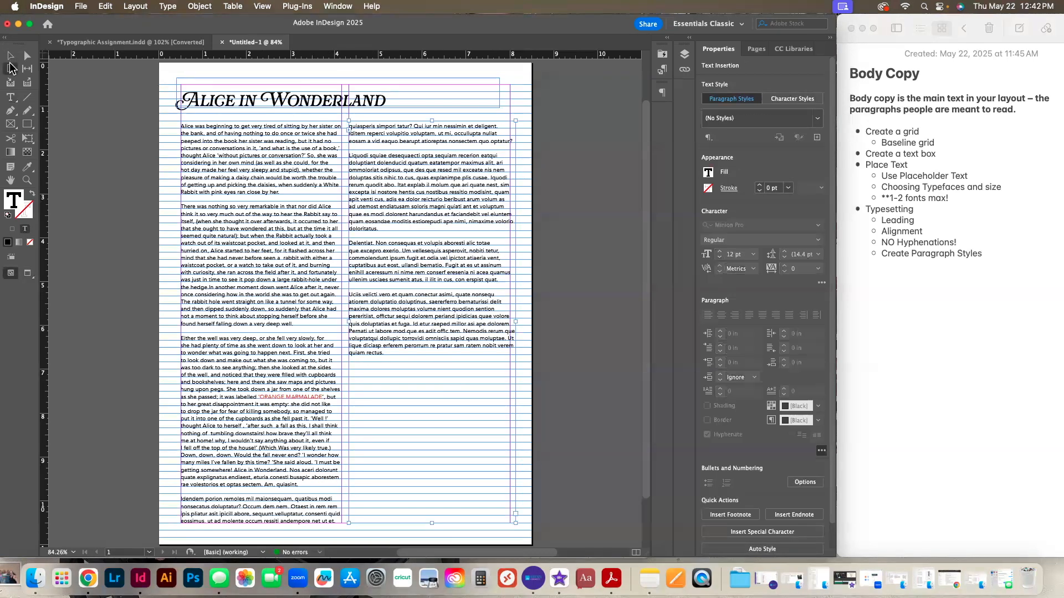
pyautogui.click(595, 260)
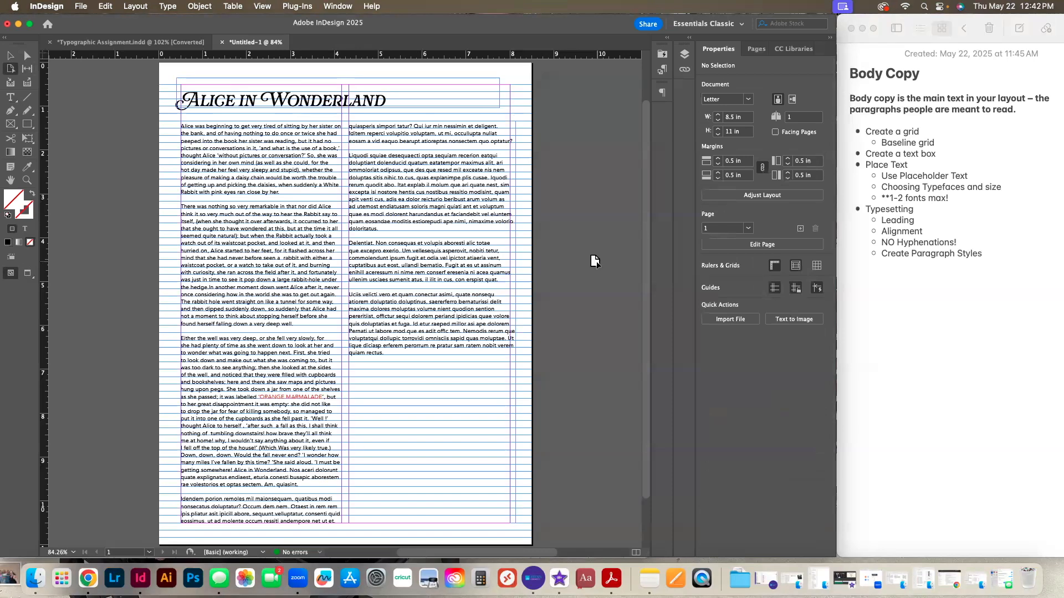
pyautogui.press('w')
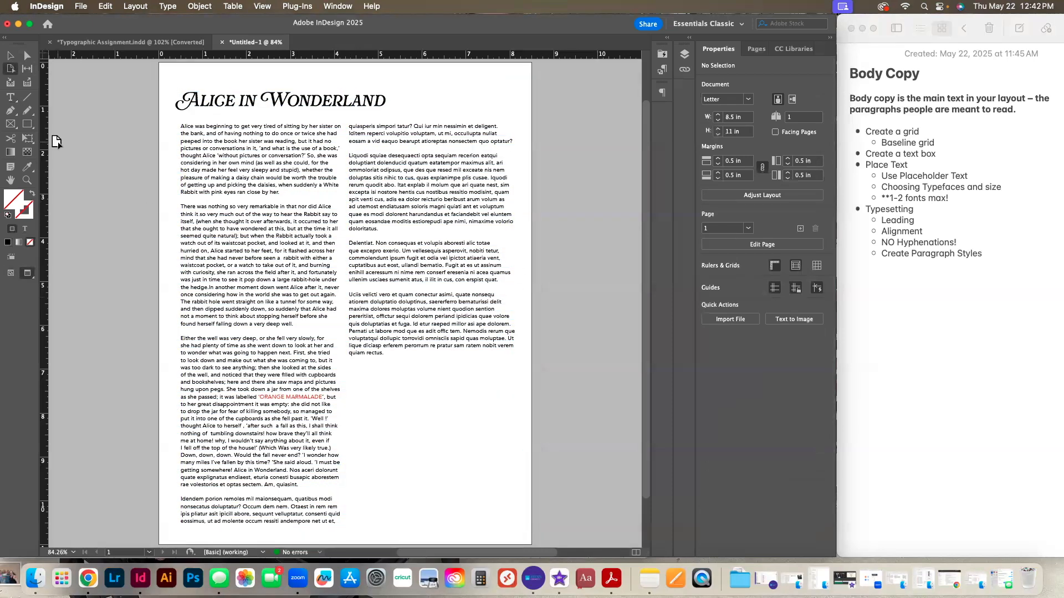
# - Shorten the first column's frame from below so its text ends at the line "even if I", checking the page in preview
pyautogui.press('w')
pyautogui.press('v')
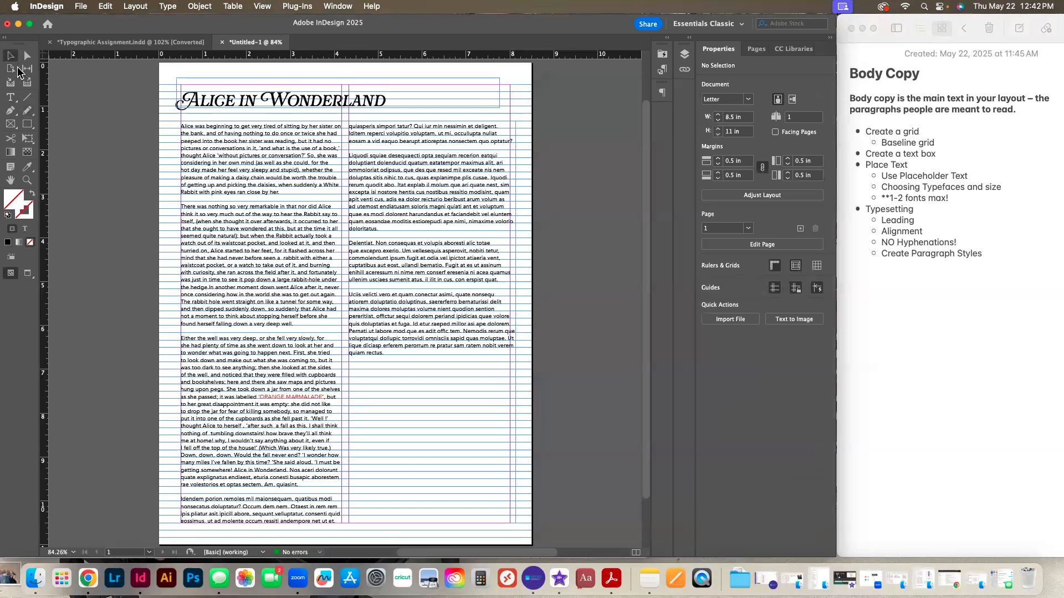
pyautogui.click(264, 523)
pyautogui.moveTo(259, 523); pyautogui.dragTo(260, 493)
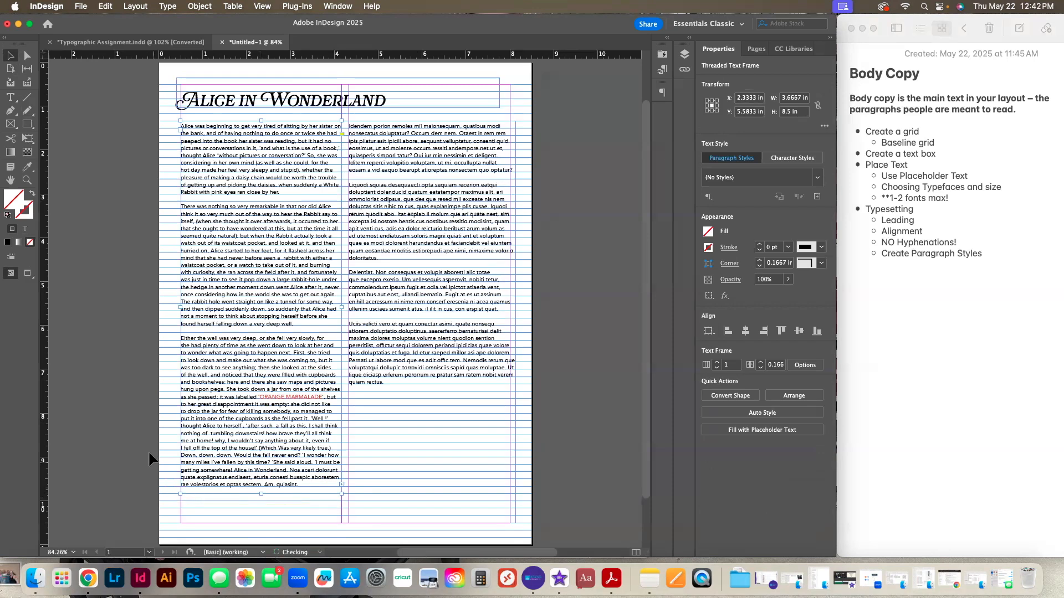
pyautogui.click(149, 454)
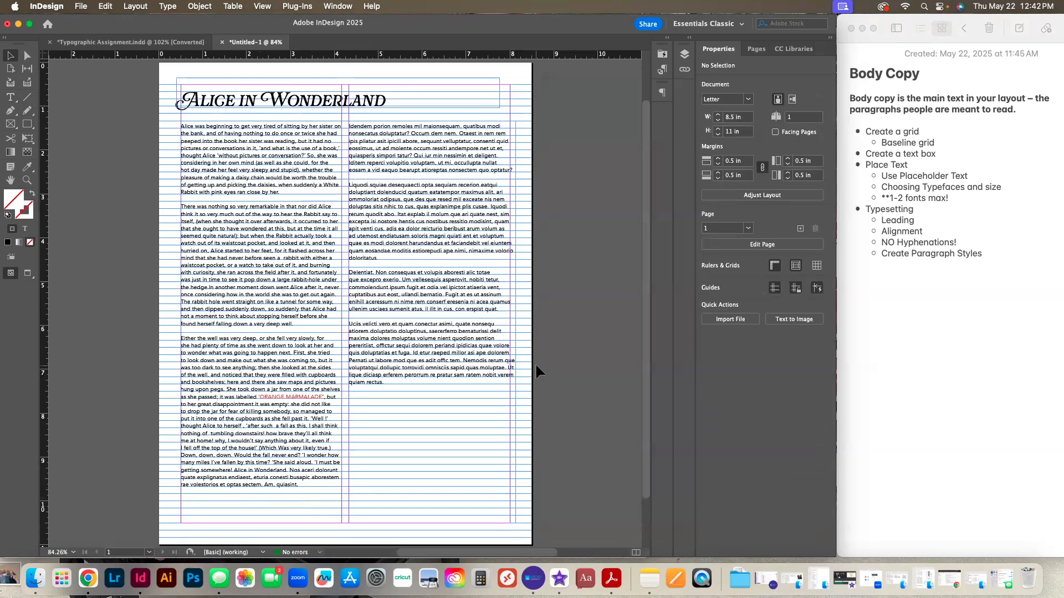
pyautogui.click(247, 490)
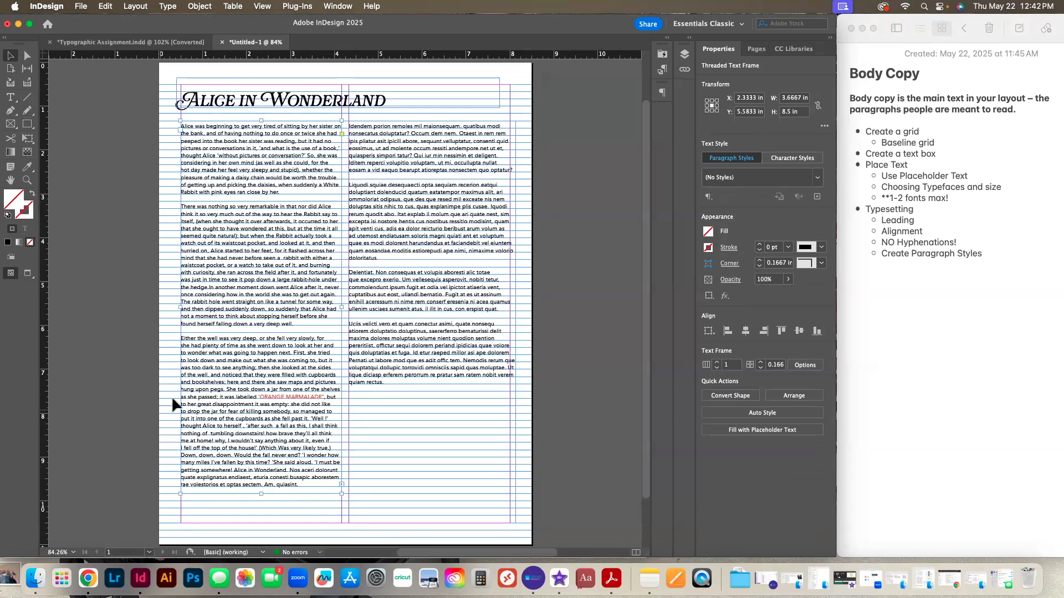
pyautogui.moveTo(262, 494); pyautogui.dragTo(260, 443)
pyautogui.click(140, 350)
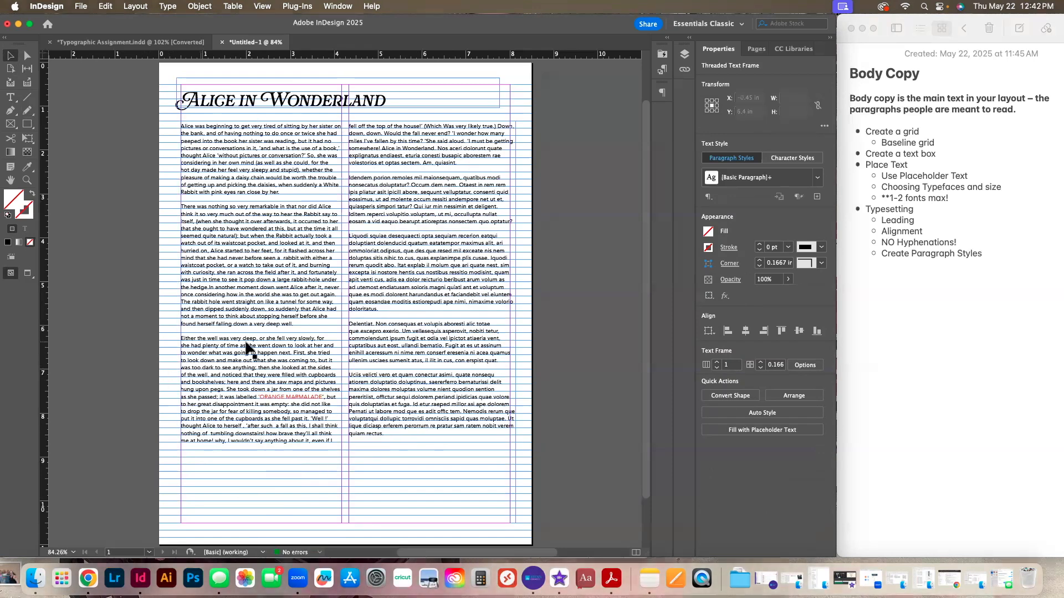
pyautogui.press('w')
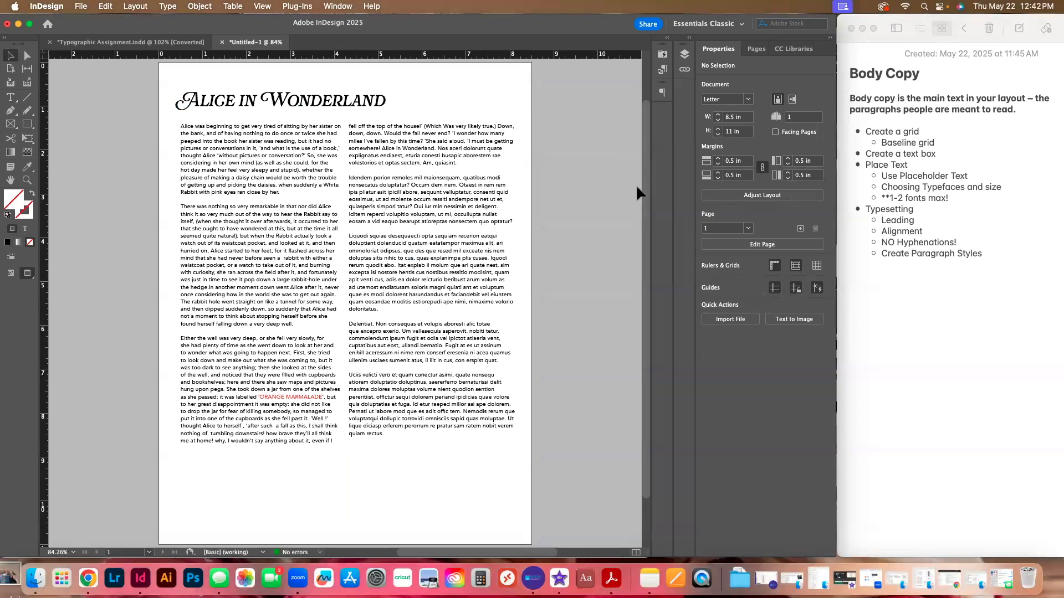
pyautogui.press('w')
pyautogui.press('w')
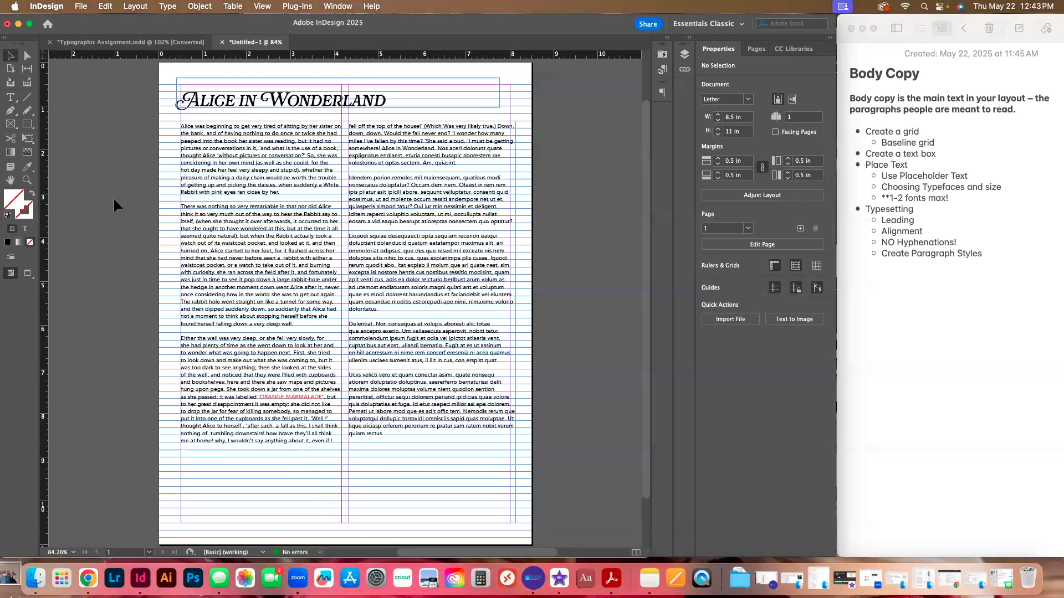
# - Draw a 7.5 in horizontal line between the title and the columns and give it a dark blue stroke
pyautogui.click(27, 97)
pyautogui.moveTo(180, 113); pyautogui.dragTo(510, 113)
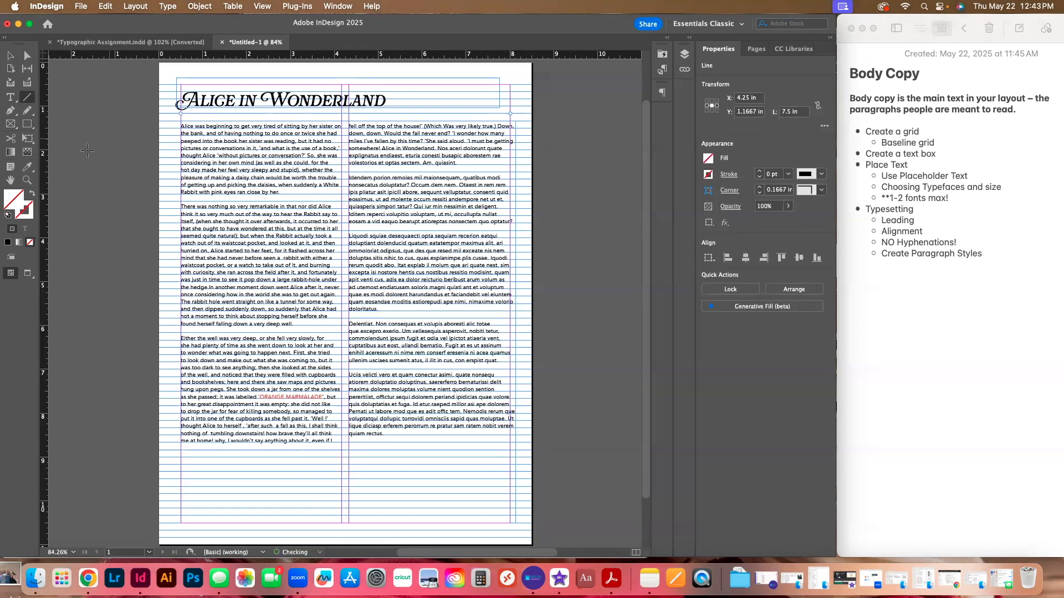
pyautogui.click(707, 176)
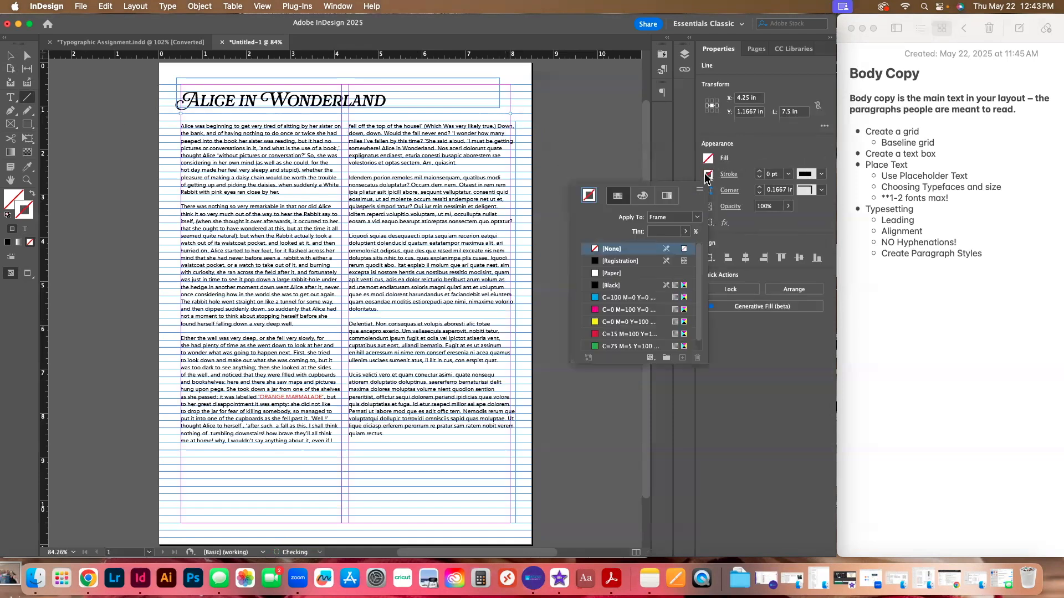
pyautogui.click(632, 347)
pyautogui.doubleClick(588, 195)
pyautogui.click(434, 345)
pyautogui.click(642, 229)
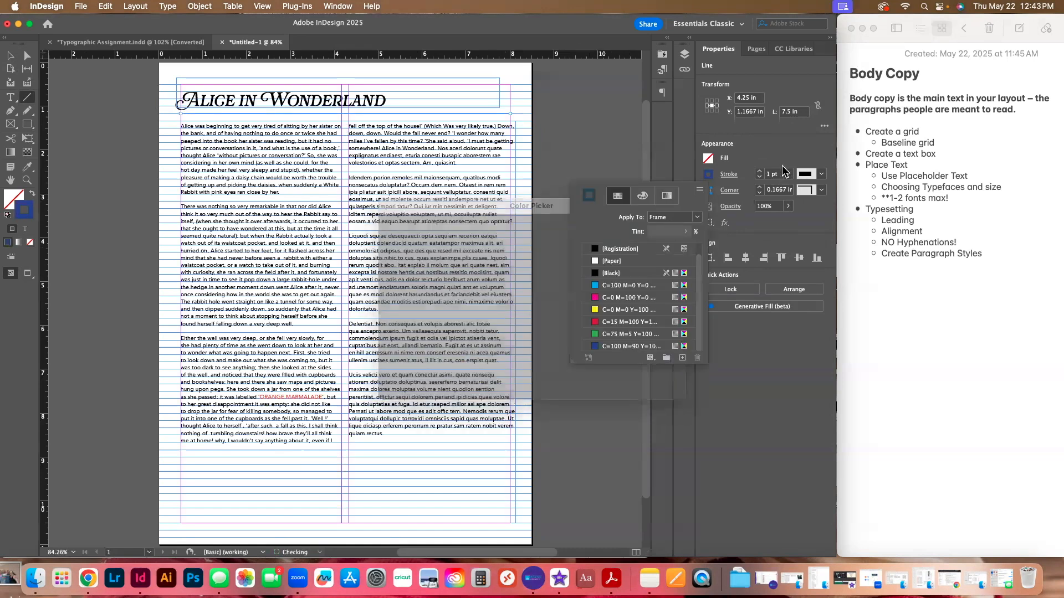
# - Set the blue line's stroke weight to 5 pt and preview the page without guides or grid
pyautogui.click(760, 172)
pyautogui.click(759, 172)
pyautogui.click(760, 172)
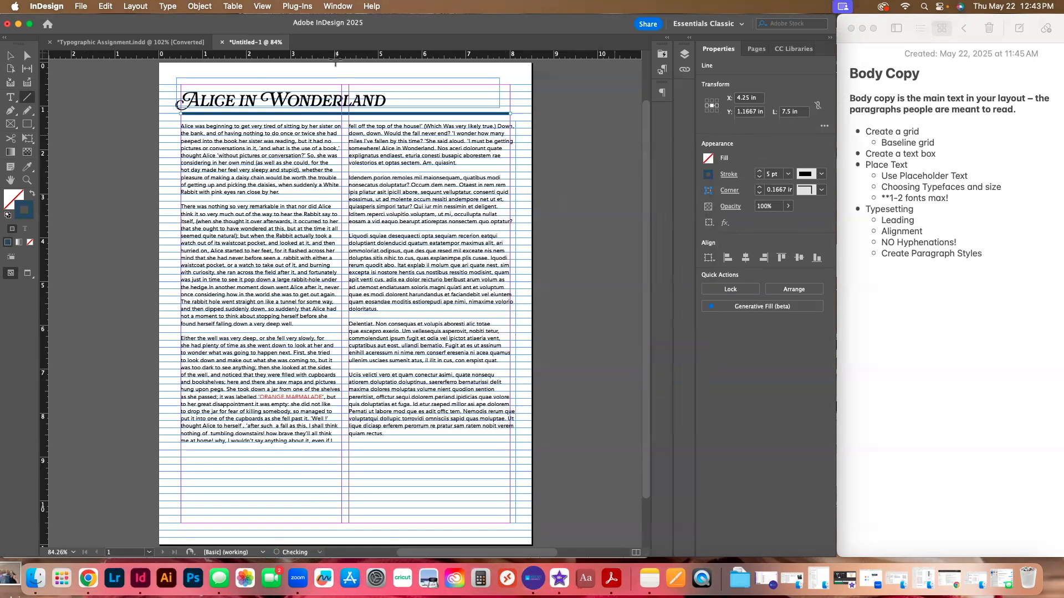
pyautogui.click(10, 56)
pyautogui.click(607, 222)
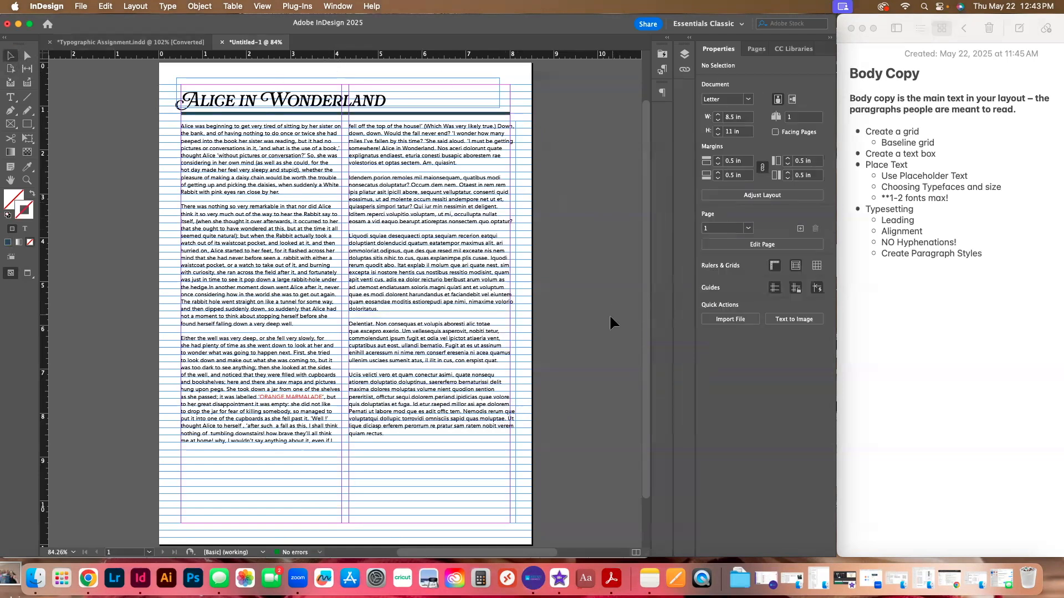
pyautogui.press('w')
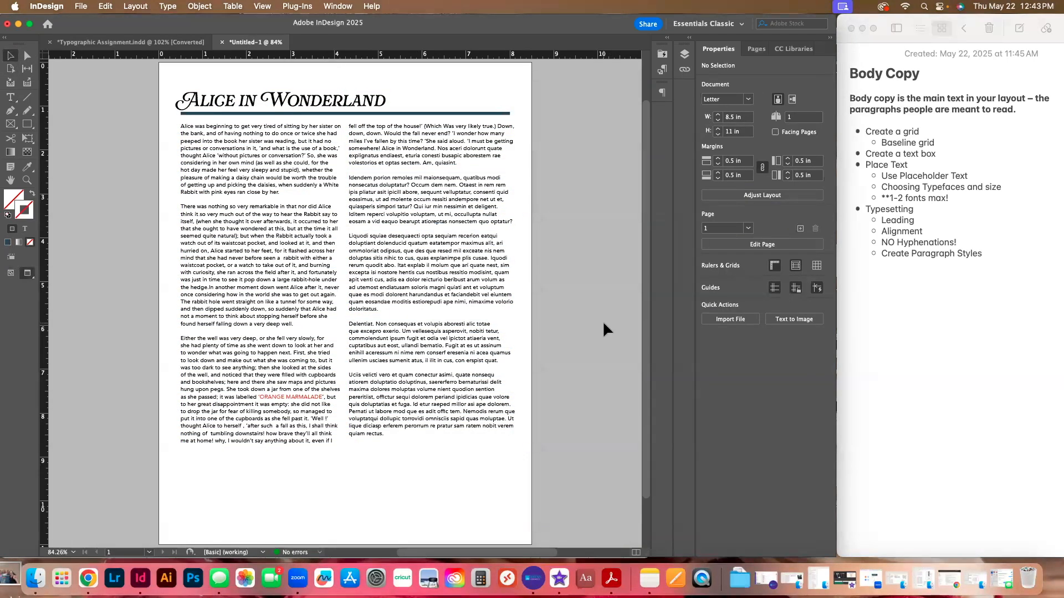
# - Narrow the second column's frame to about 3.6 in wide
pyautogui.press('w')
pyautogui.click(479, 287)
pyautogui.moveTo(515, 322); pyautogui.dragTo(510, 322)
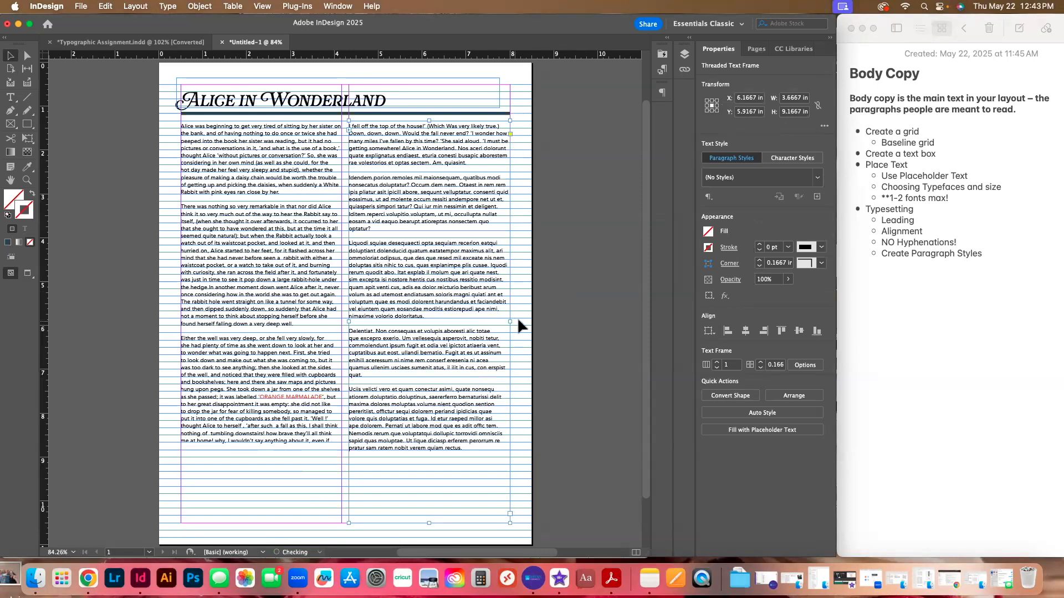
pyautogui.moveTo(509, 322); pyautogui.dragTo(507, 321)
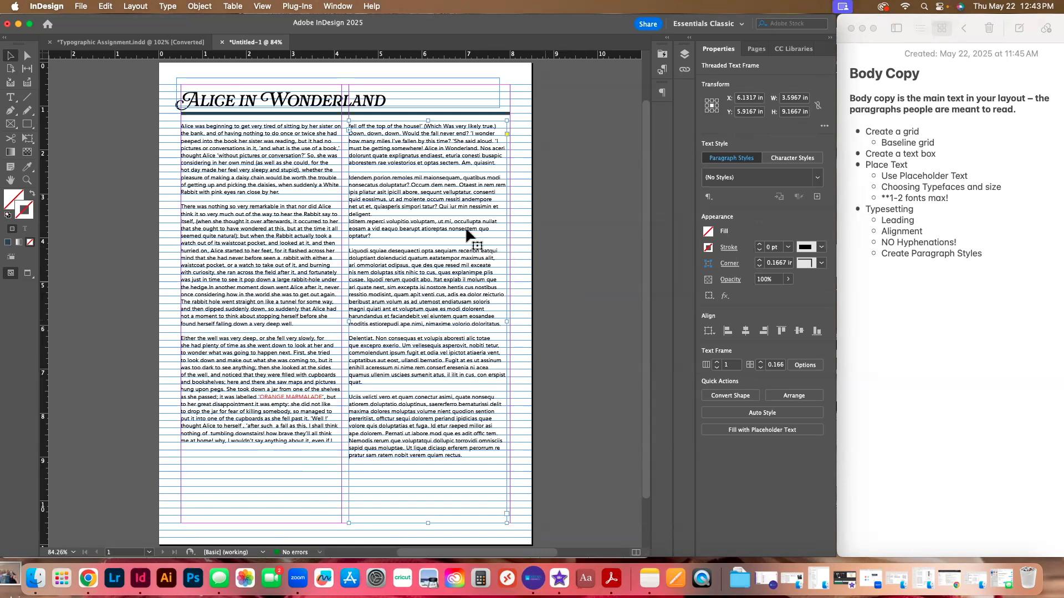
# - Remove the line breaks before "Iditem" and "eosam" in the second column so the text runs on
pyautogui.doubleClick(428, 213)
pyautogui.press('BackSpace')
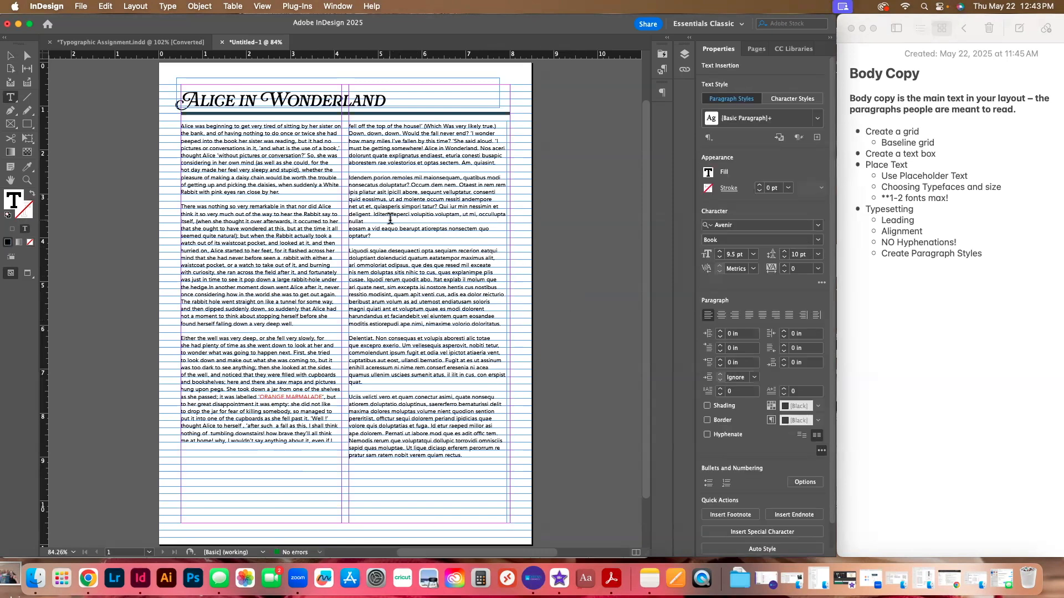
pyautogui.press('BackSpace')
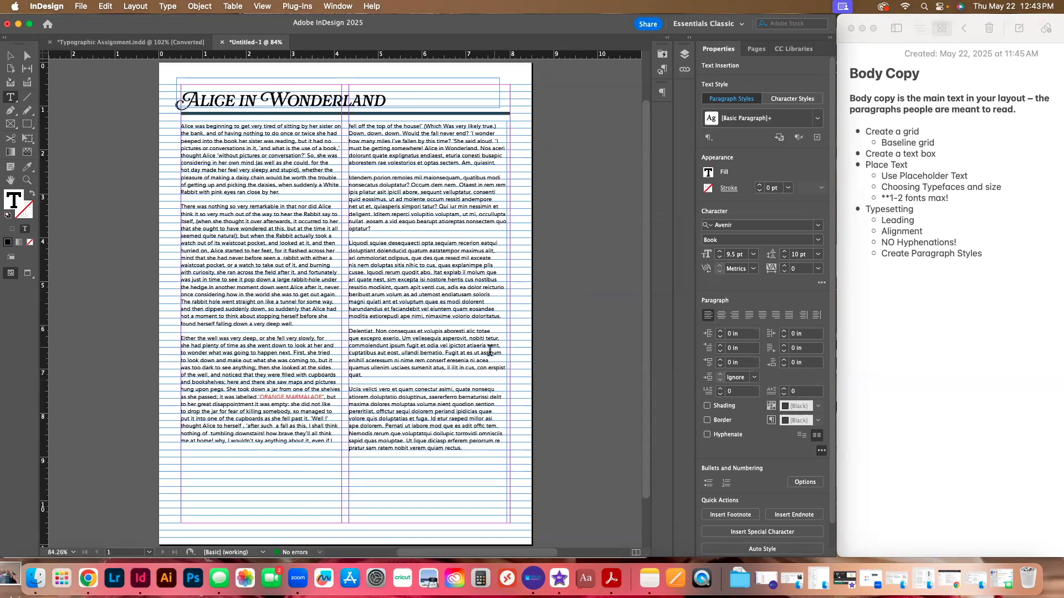
# - Insert line breaks before "erspist quat", "quo optatur" and "et deligent" in the second column's paragraphs
pyautogui.click(489, 367)
pyautogui.press('Return')
pyautogui.press('Return')
pyautogui.press('Return')
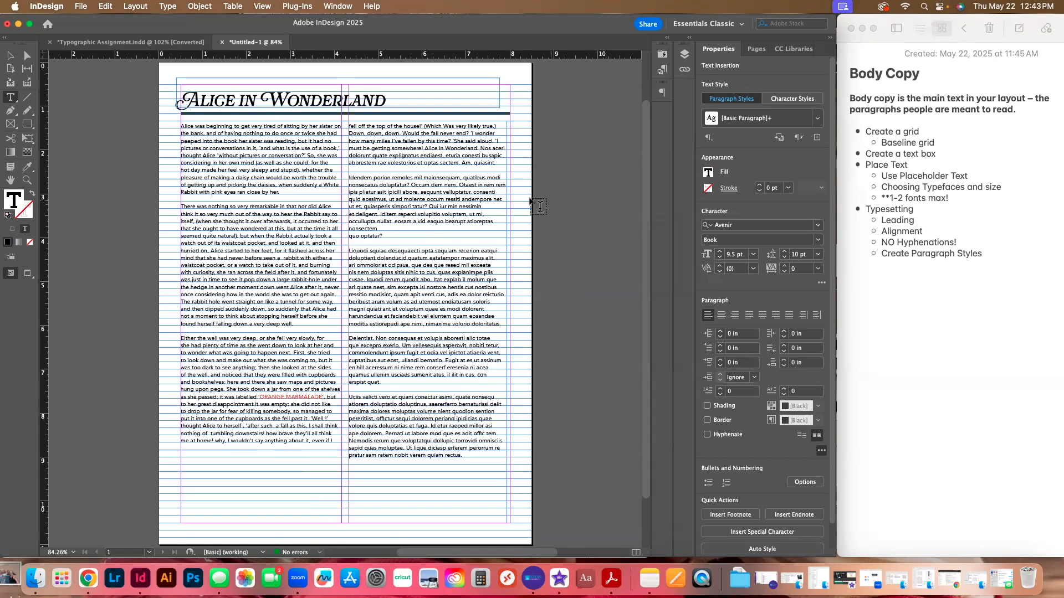
# - Undo the last line break in the second column and shorten its text frame to end just below the final line
pyautogui.press('super+z')
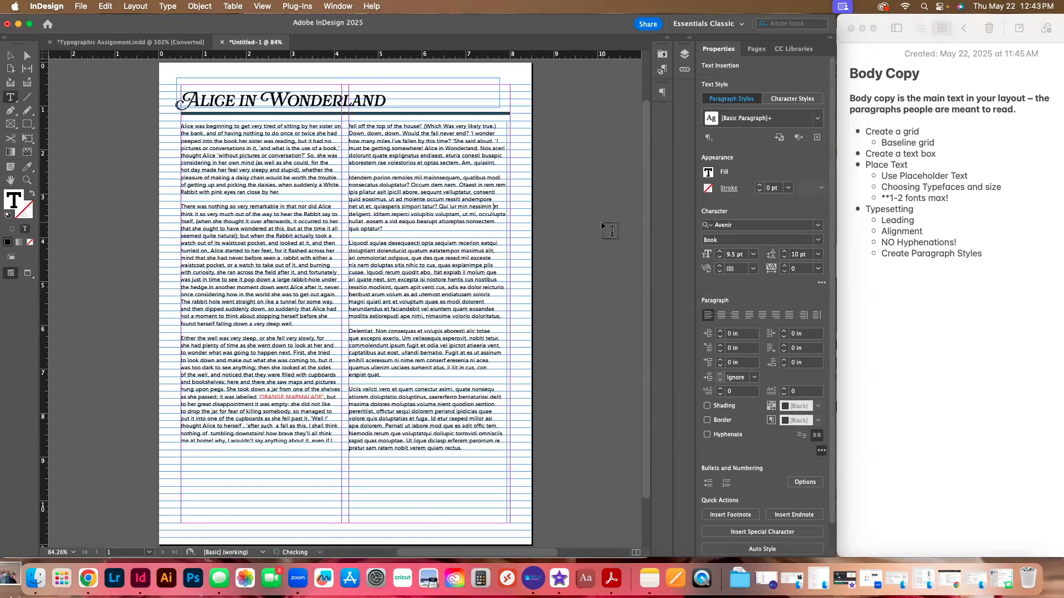
pyautogui.keyDown('super'); pyautogui.click(600, 221); pyautogui.keyUp('super')
pyautogui.click(11, 56)
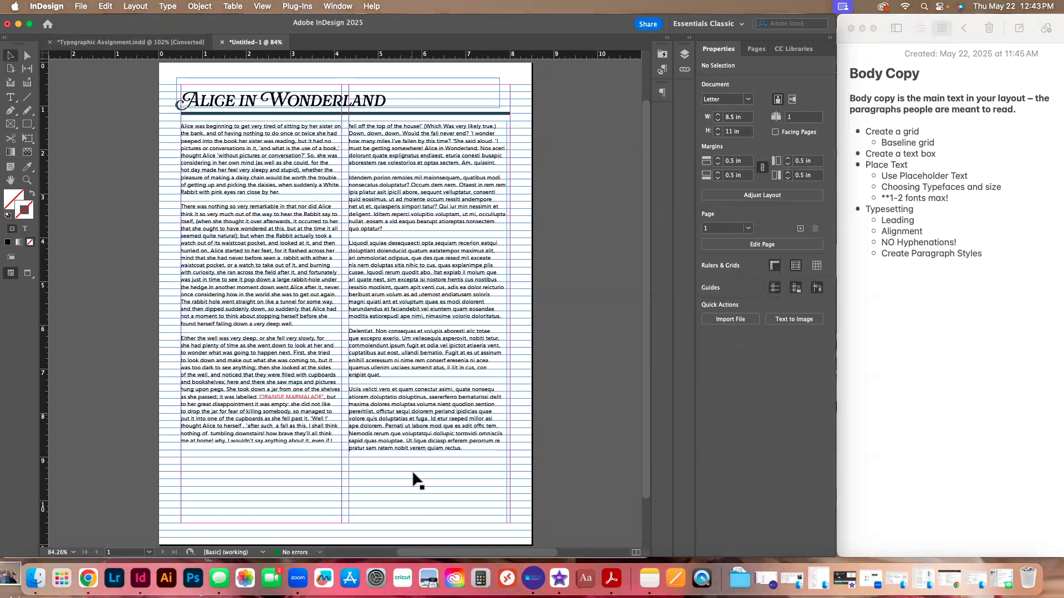
pyautogui.click(430, 516)
pyautogui.moveTo(428, 523); pyautogui.dragTo(428, 457)
pyautogui.click(579, 463)
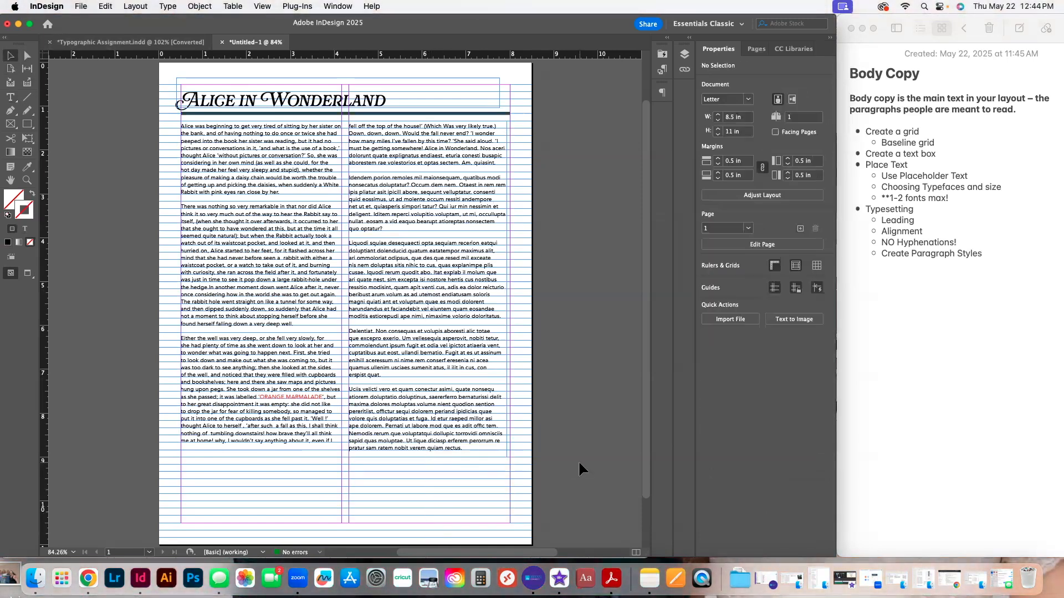
# - Preview the page without guides or grid and open the stroke type choices for the blue rule under the title
pyautogui.press('w')
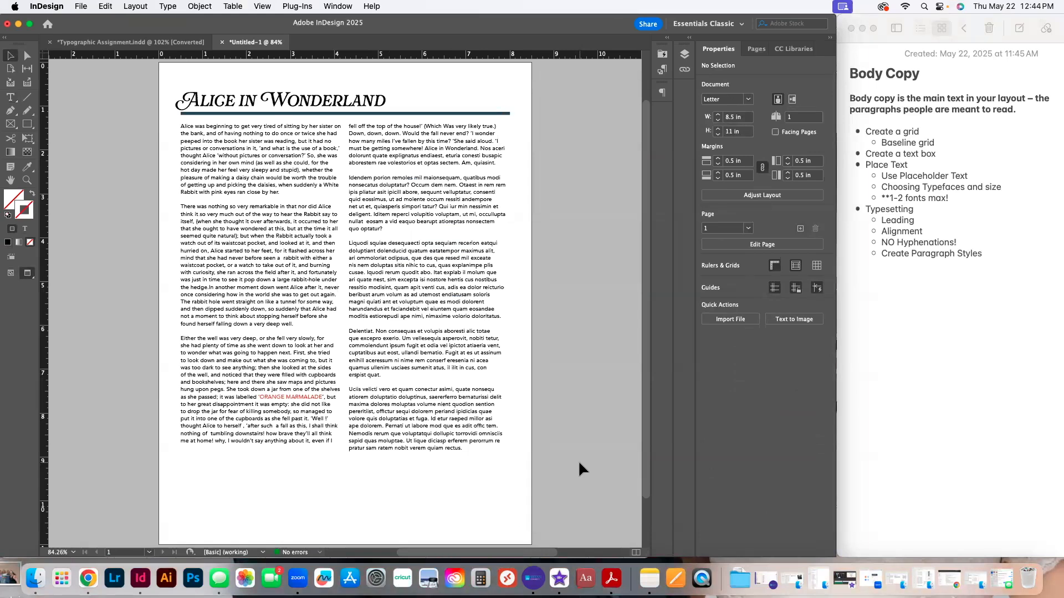
pyautogui.click(471, 114)
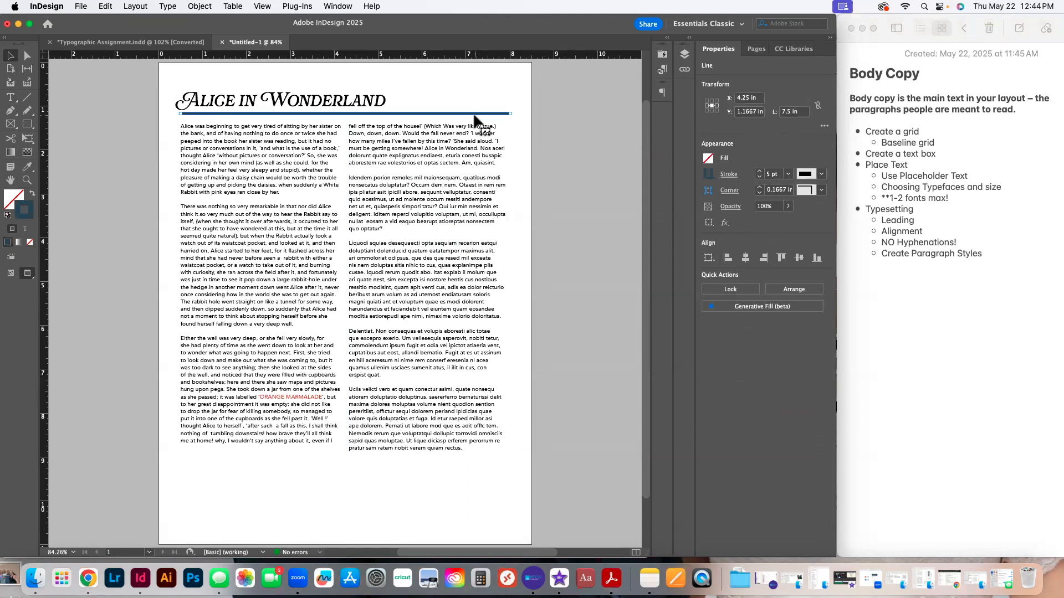
pyautogui.click(817, 174)
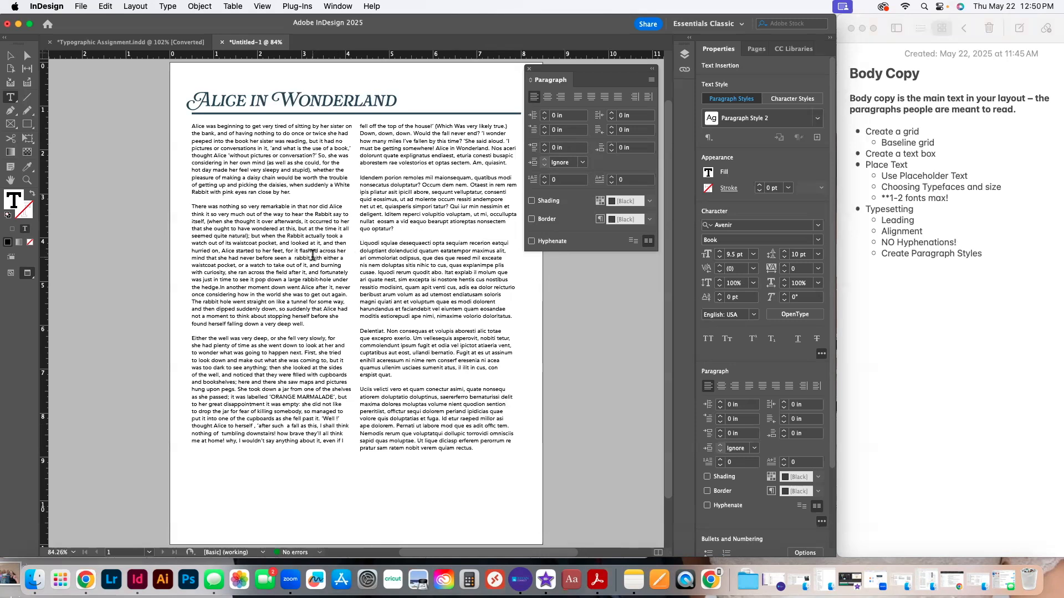
# - Select all the body copy in both columns and display the document's paragraph styles
pyautogui.press('super+a')
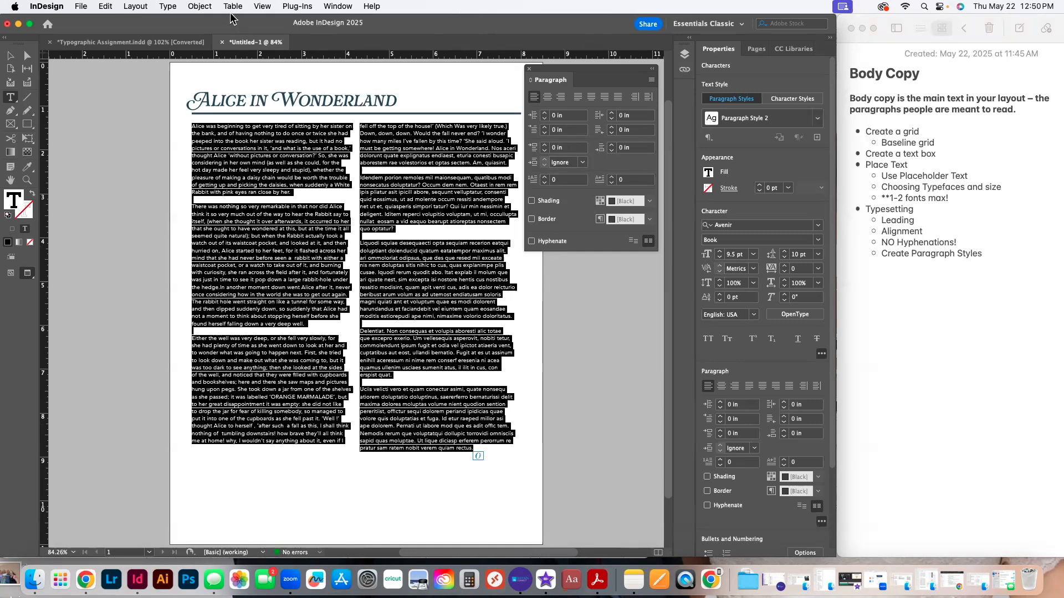
pyautogui.click(339, 7)
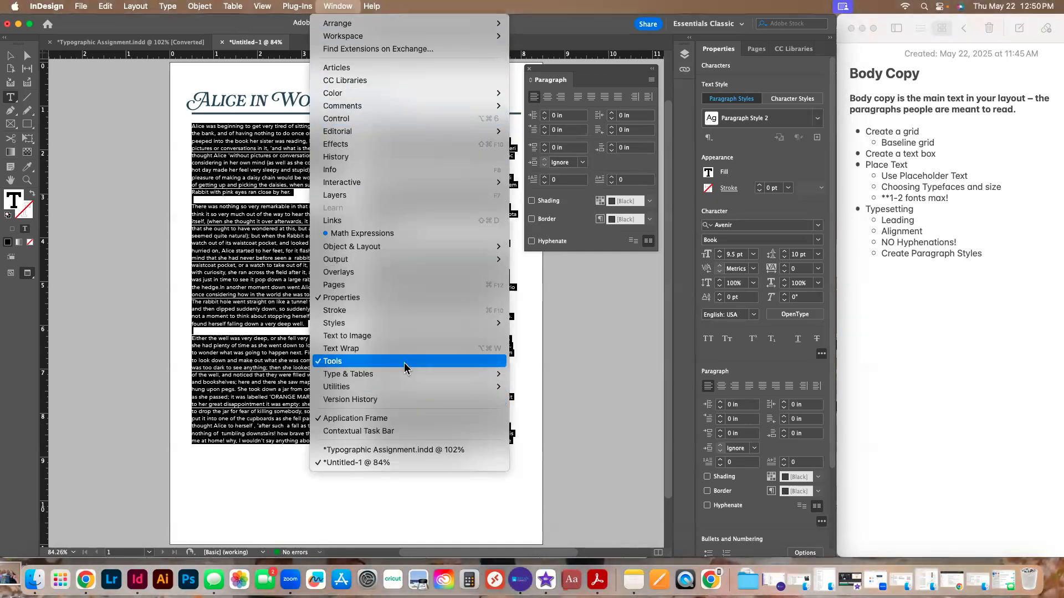
pyautogui.moveTo(407, 377)
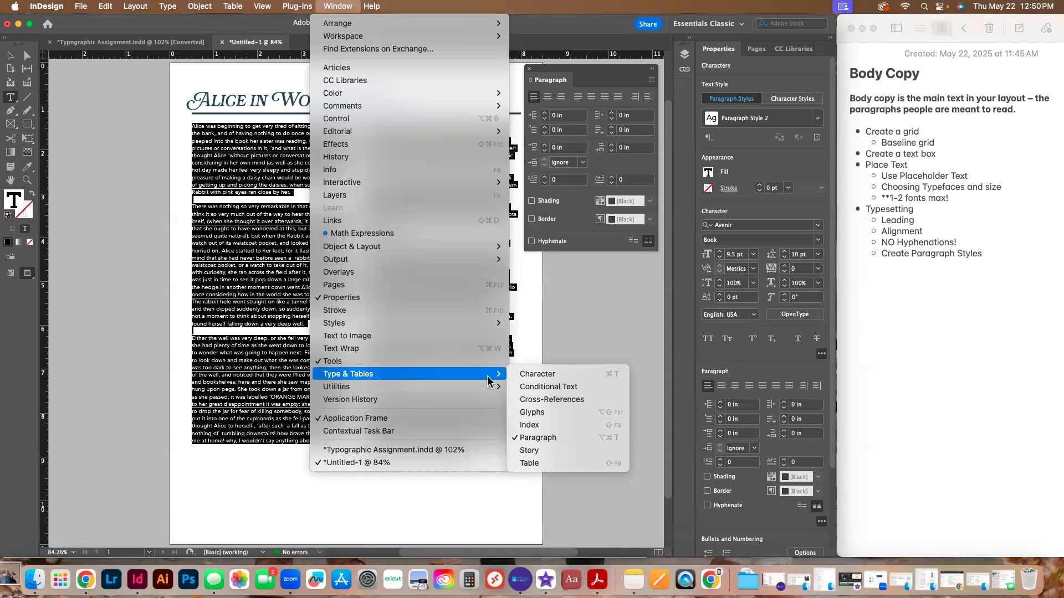
pyautogui.moveTo(459, 324)
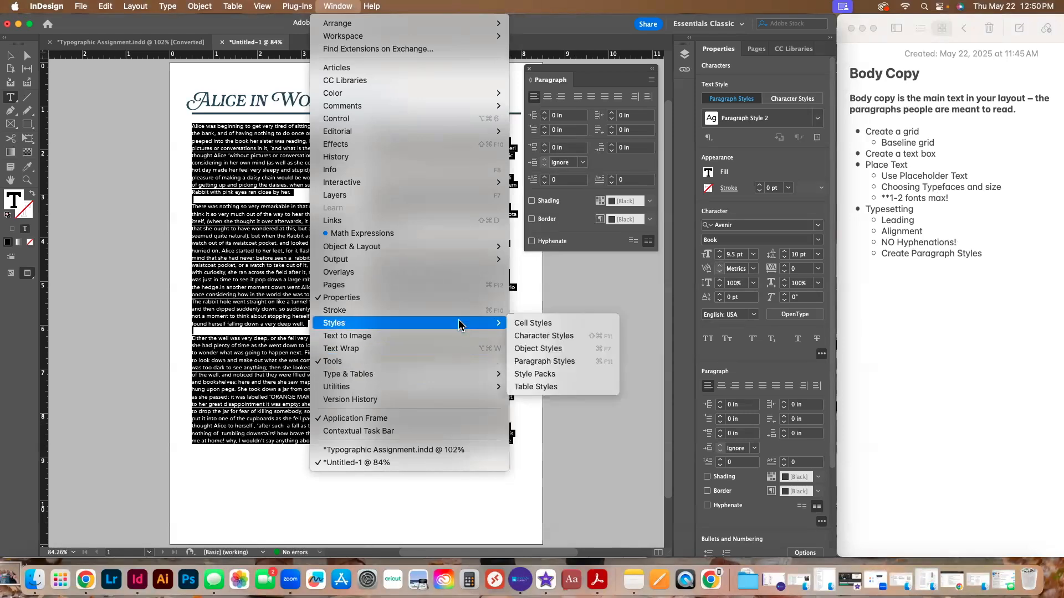
pyautogui.click(543, 361)
# - Create a new paragraph style from the entire body copy, apply it to the text and name it Main Body Copy
pyautogui.doubleClick(245, 133)
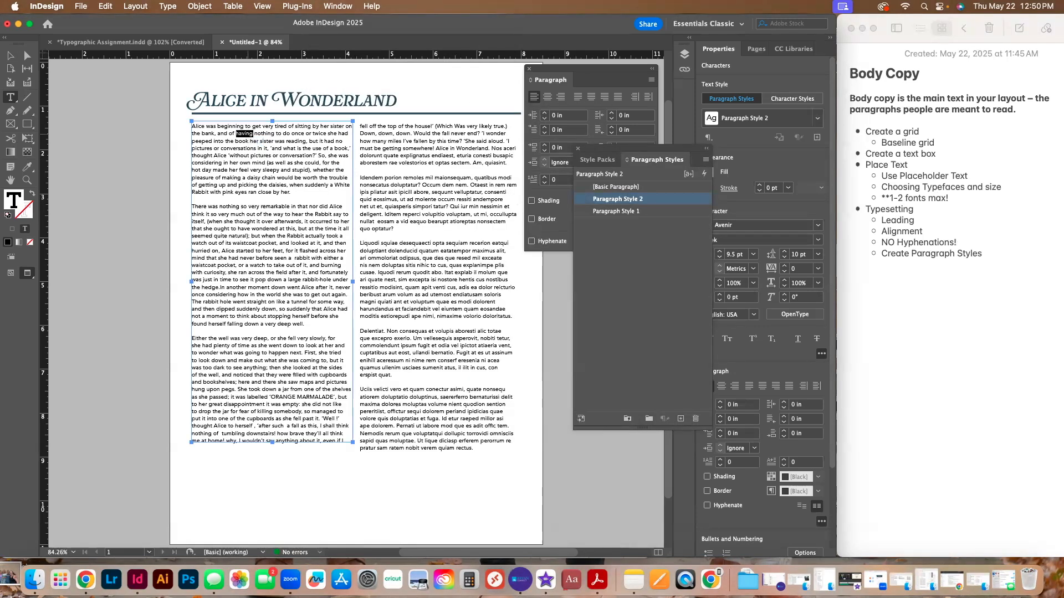
pyautogui.press('super+a')
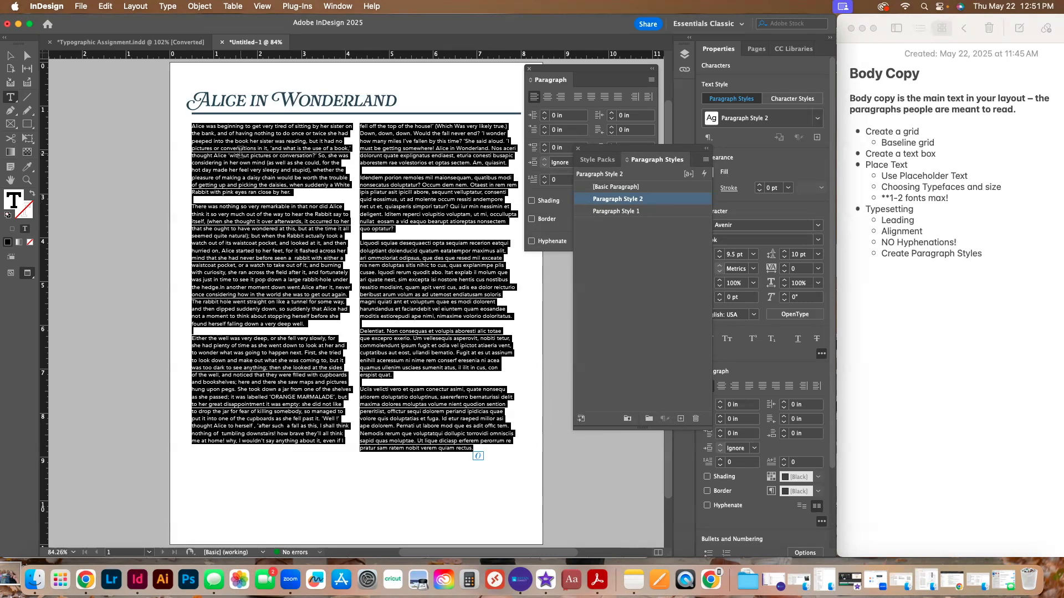
pyautogui.click(680, 419)
pyautogui.click(654, 210)
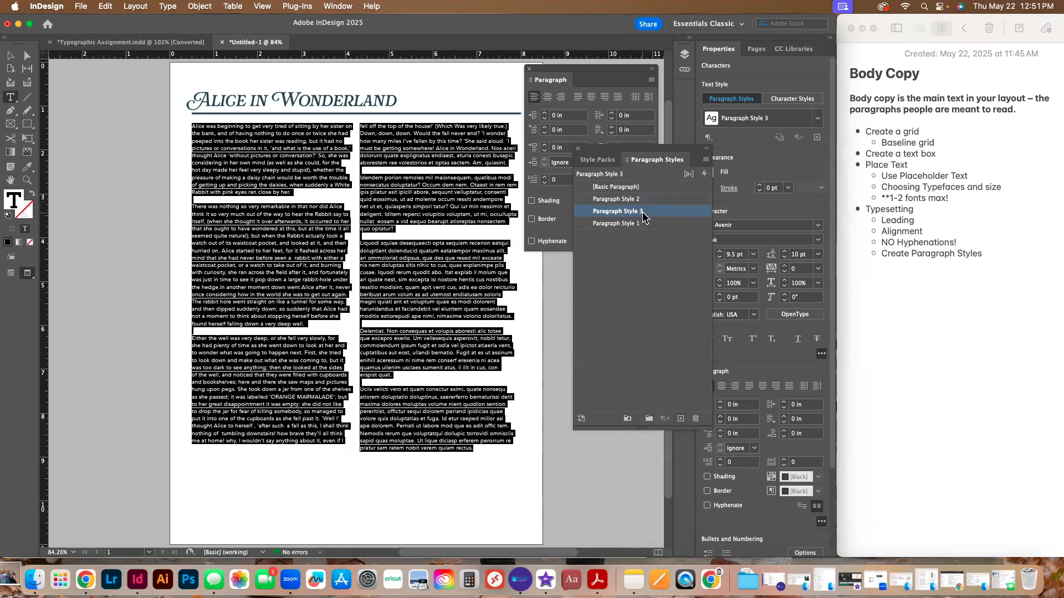
pyautogui.doubleClick(634, 216)
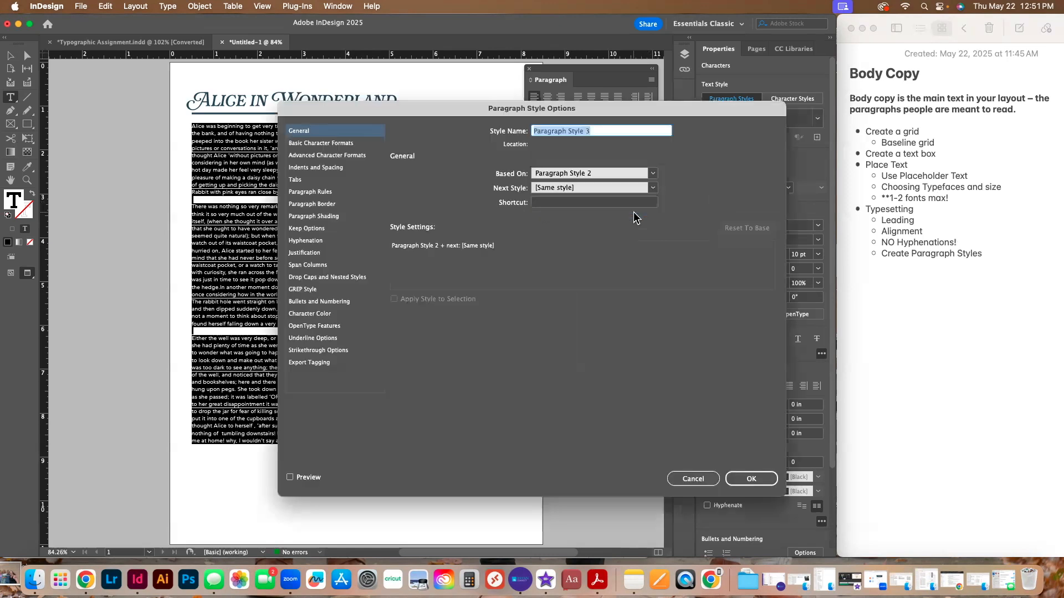
pyautogui.write('Main Body Copy')
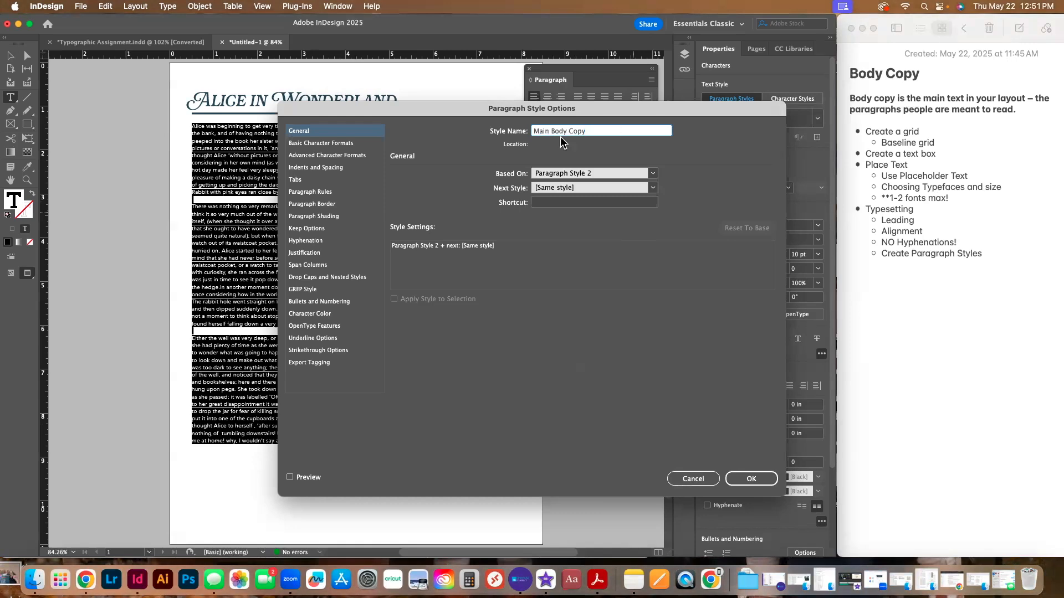
# - Check the style's character and spacing settings and add left-aligned tab stops at 0.1944, 0.4861 and 0.7917 in
pyautogui.click(311, 145)
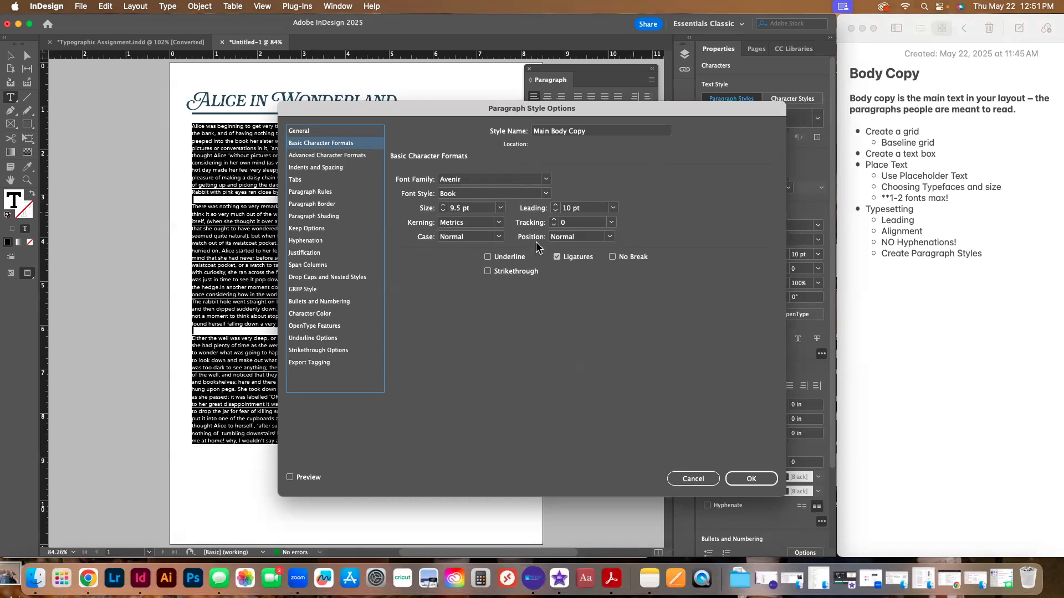
pyautogui.click(346, 155)
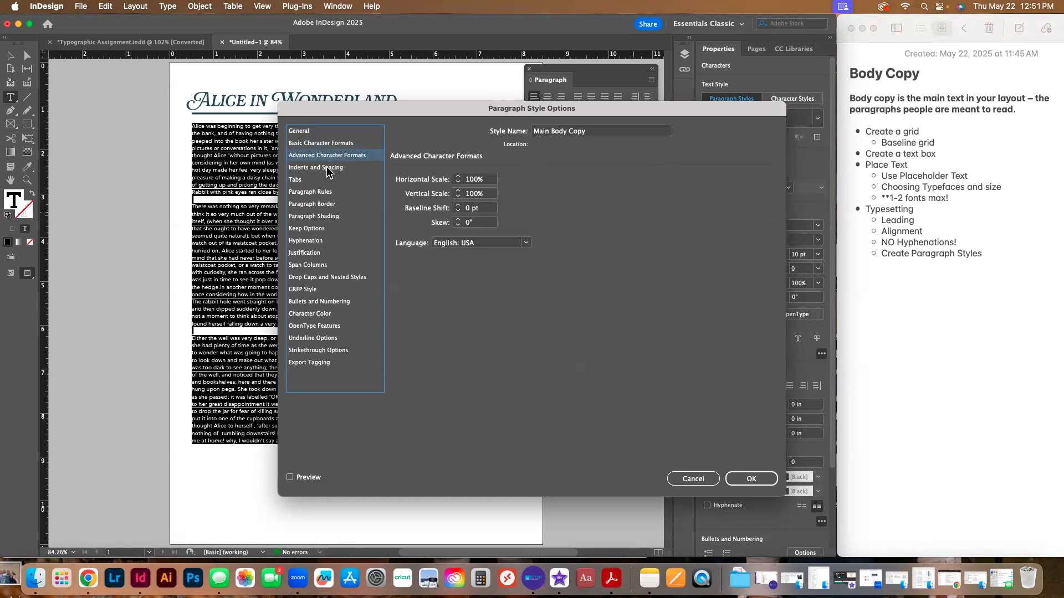
pyautogui.click(328, 169)
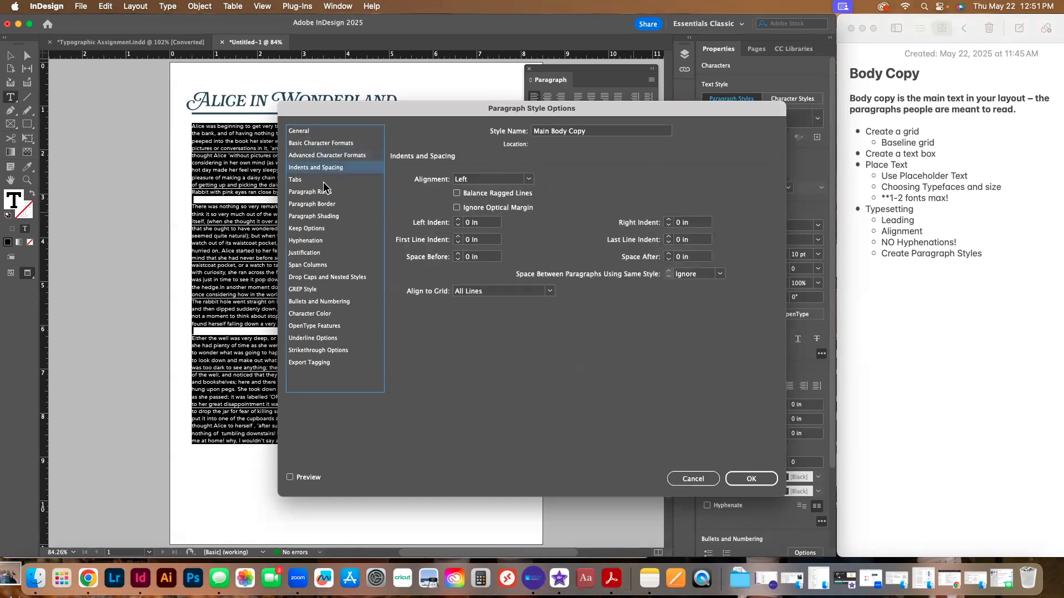
pyautogui.click(325, 181)
pyautogui.click(348, 203)
pyautogui.click(326, 181)
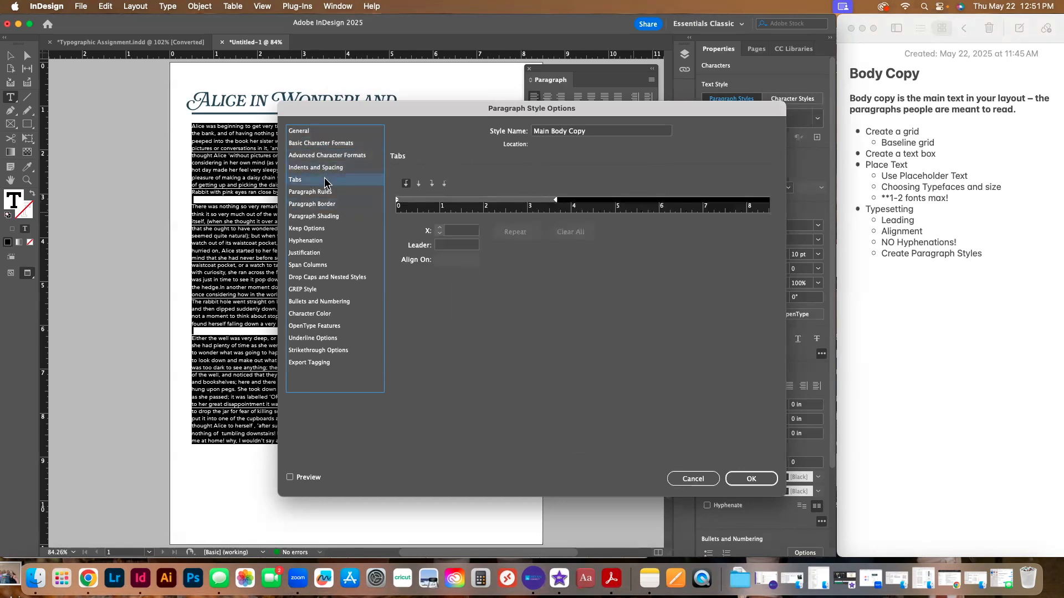
pyautogui.click(410, 202)
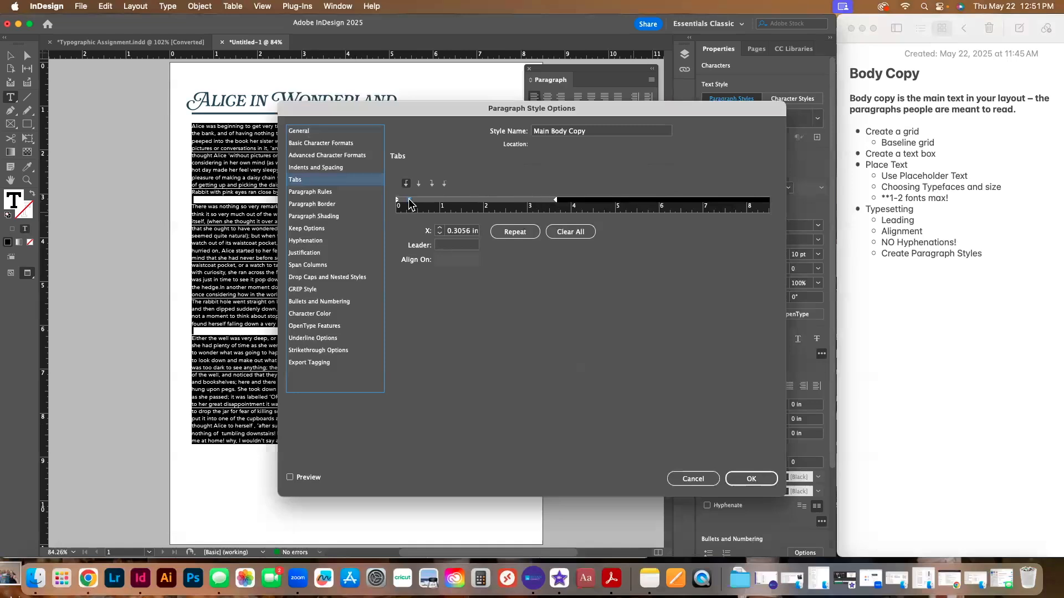
pyautogui.moveTo(409, 201); pyautogui.dragTo(404, 201)
pyautogui.click(417, 200)
pyautogui.click(432, 201)
# - Review the style's remaining settings from Paragraph Rules to Export Tagging and its general summary, and save the style
pyautogui.click(329, 197)
pyautogui.click(333, 204)
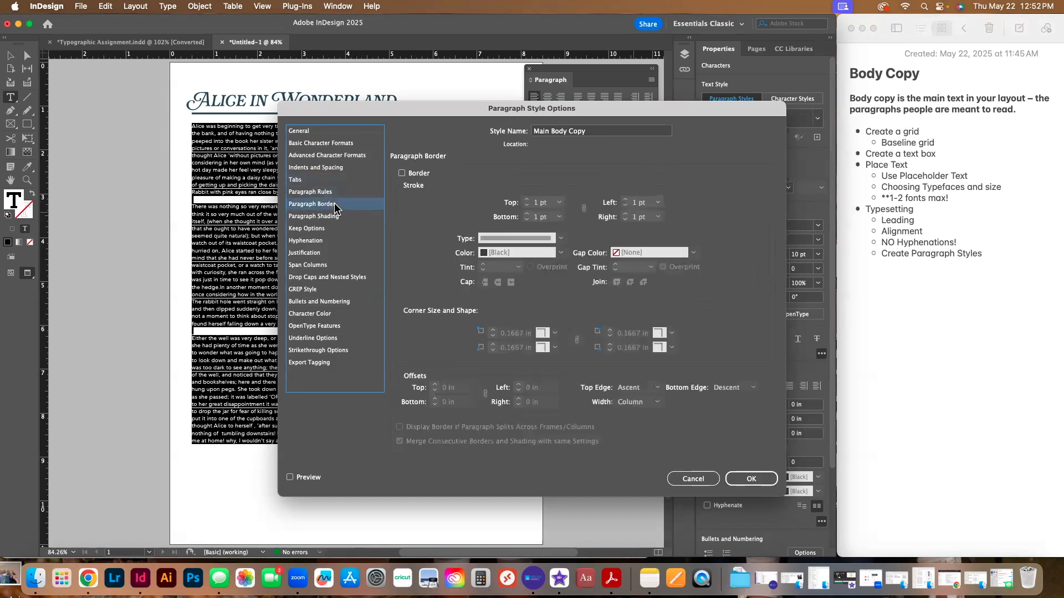
pyautogui.click(339, 217)
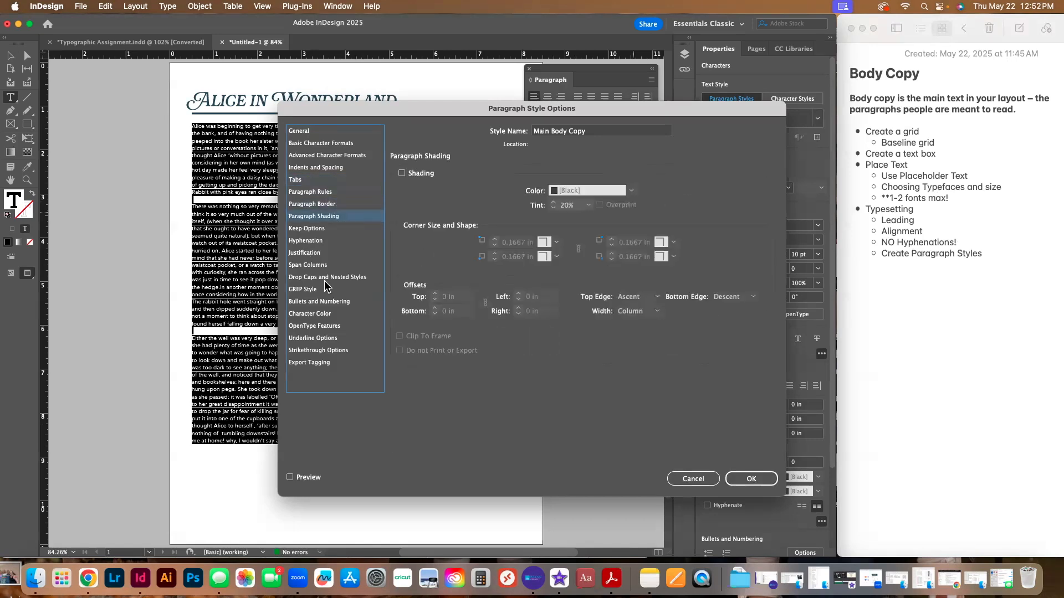
pyautogui.click(354, 230)
pyautogui.click(353, 241)
pyautogui.click(349, 266)
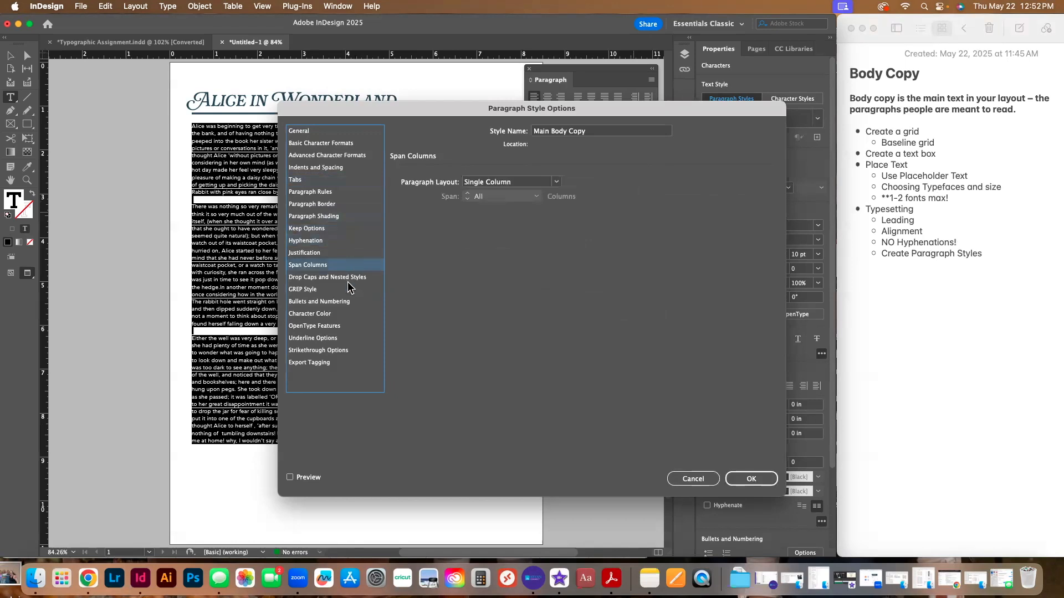
pyautogui.click(364, 278)
pyautogui.click(366, 289)
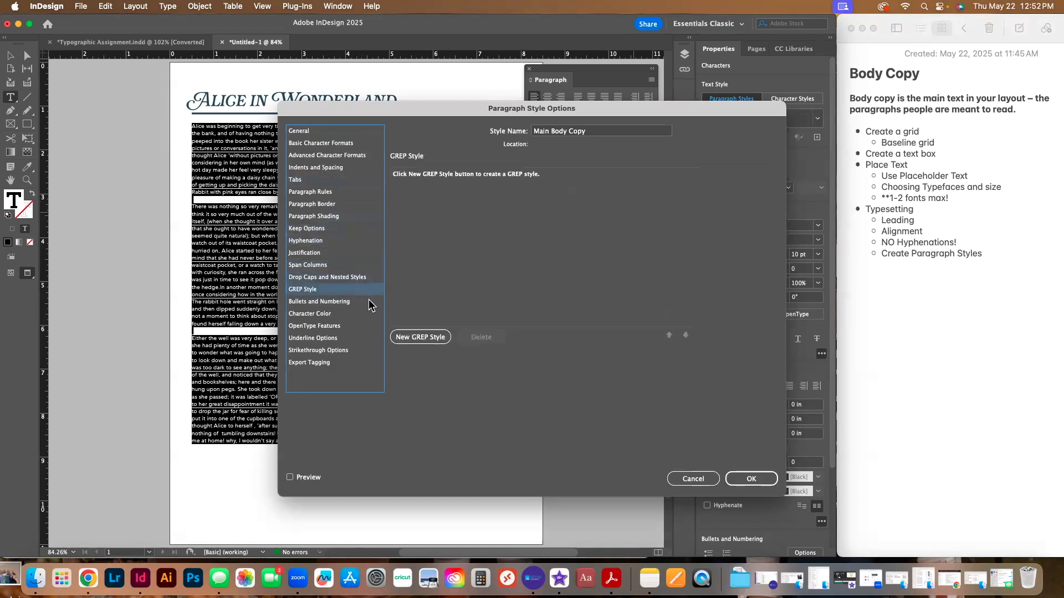
pyautogui.click(369, 302)
pyautogui.click(365, 314)
pyautogui.click(361, 329)
pyautogui.click(359, 339)
pyautogui.click(355, 363)
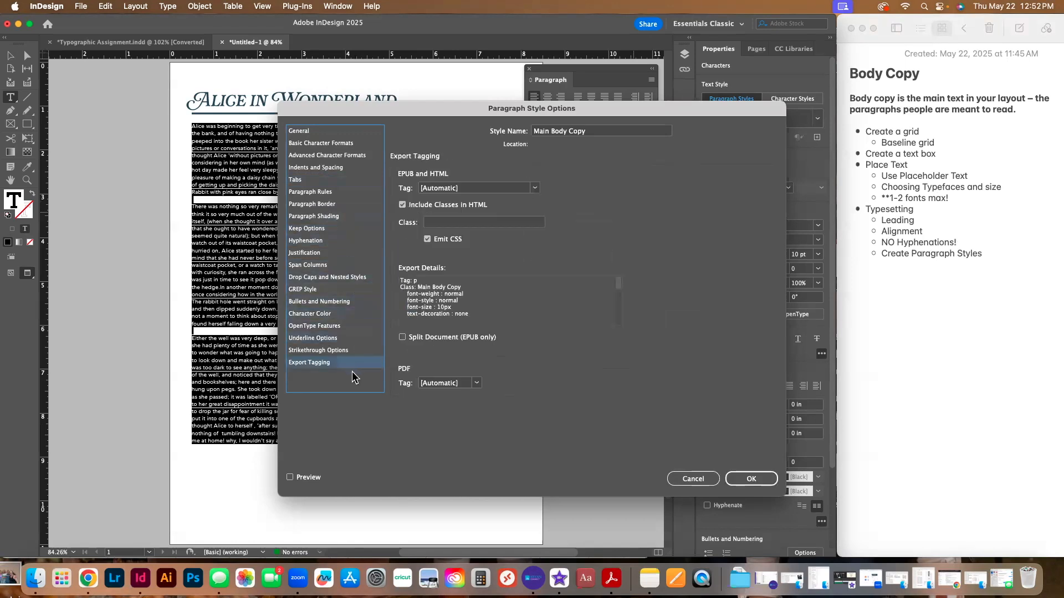
pyautogui.click(347, 131)
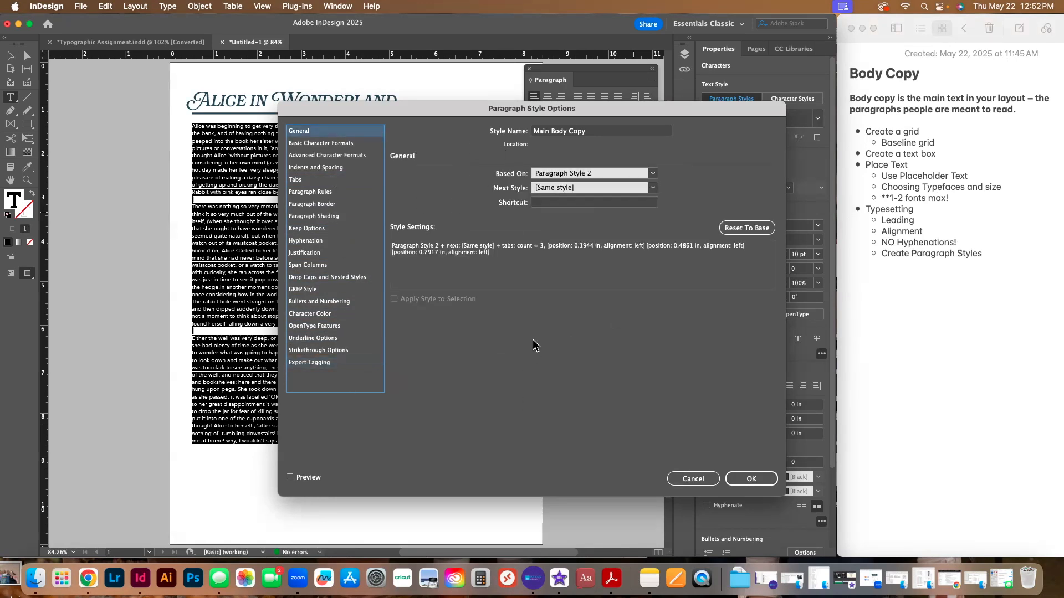
pyautogui.click(758, 480)
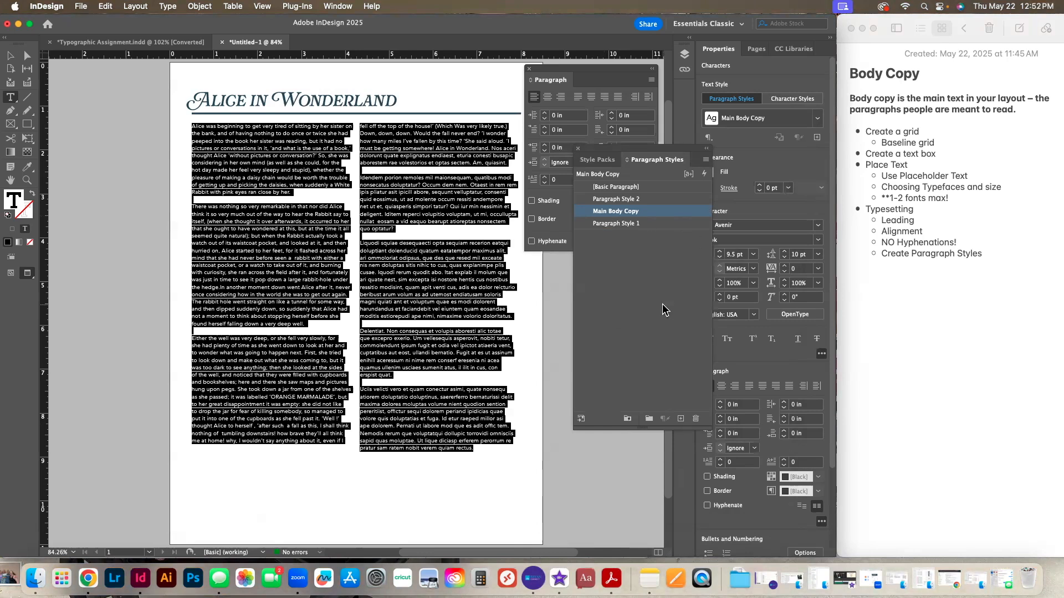
# - Place the cursor in the second column and check the basic character formats of the Main Body Copy style
pyautogui.click(534, 304)
pyautogui.click(471, 287)
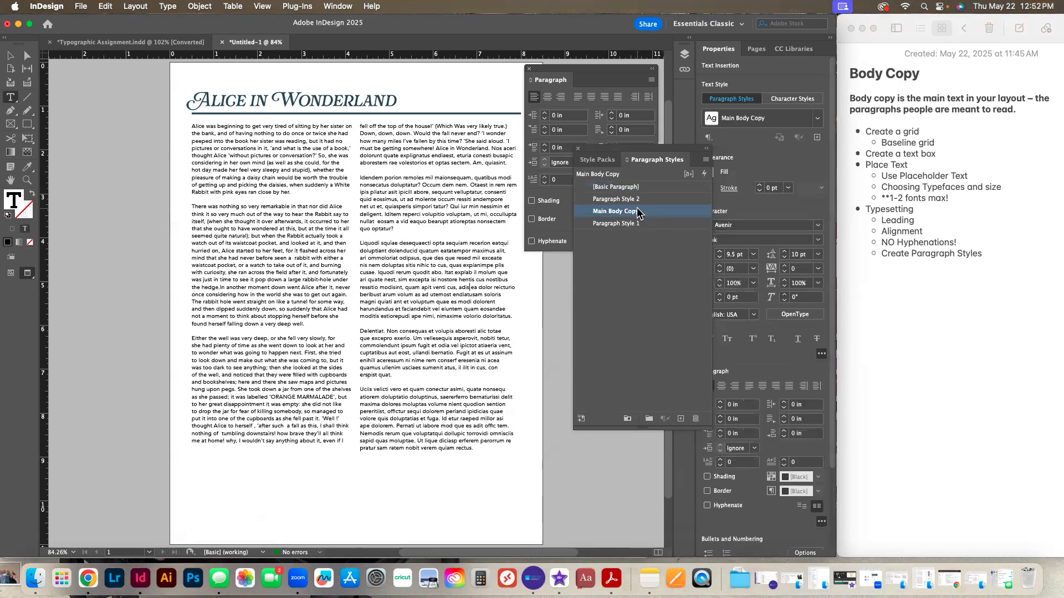
pyautogui.doubleClick(643, 212)
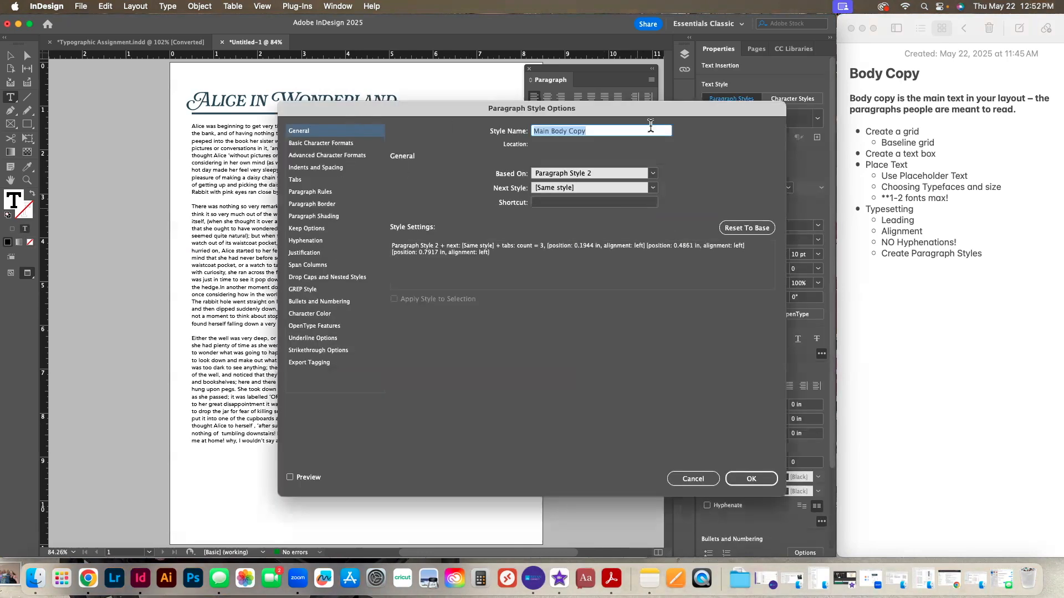
pyautogui.click(334, 143)
pyautogui.click(751, 479)
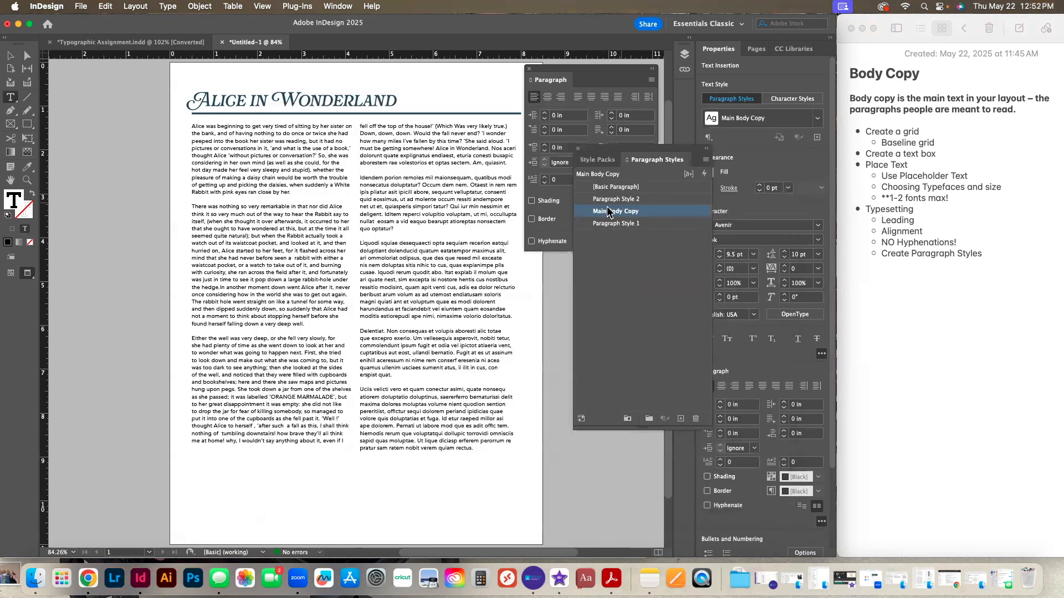
# - Try font sizes of 10 pt and 9 pt for the Main Body Copy style with the live preview turned on
pyautogui.doubleClick(596, 213)
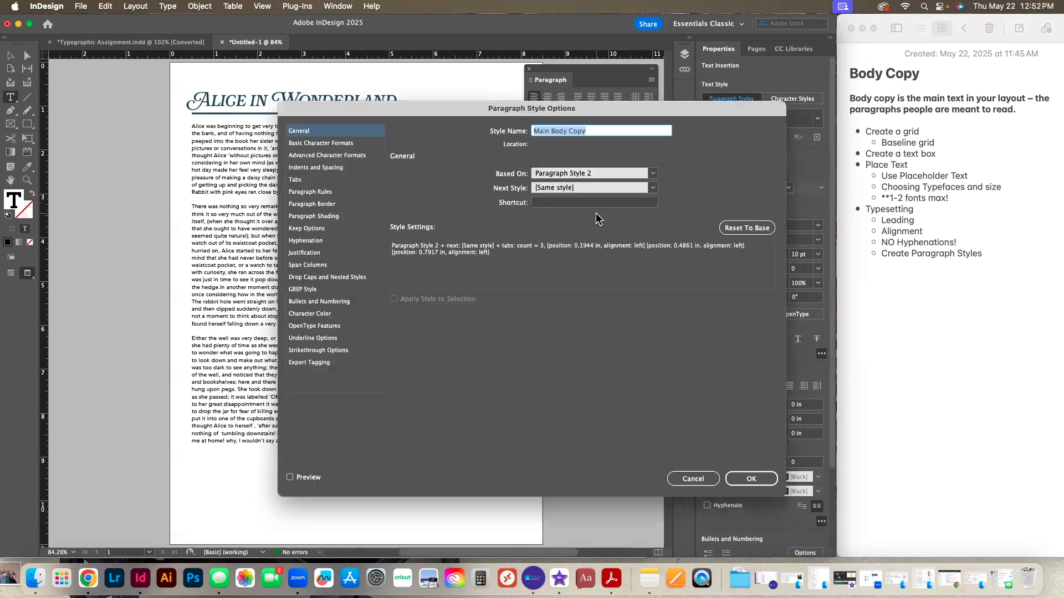
pyautogui.click(289, 478)
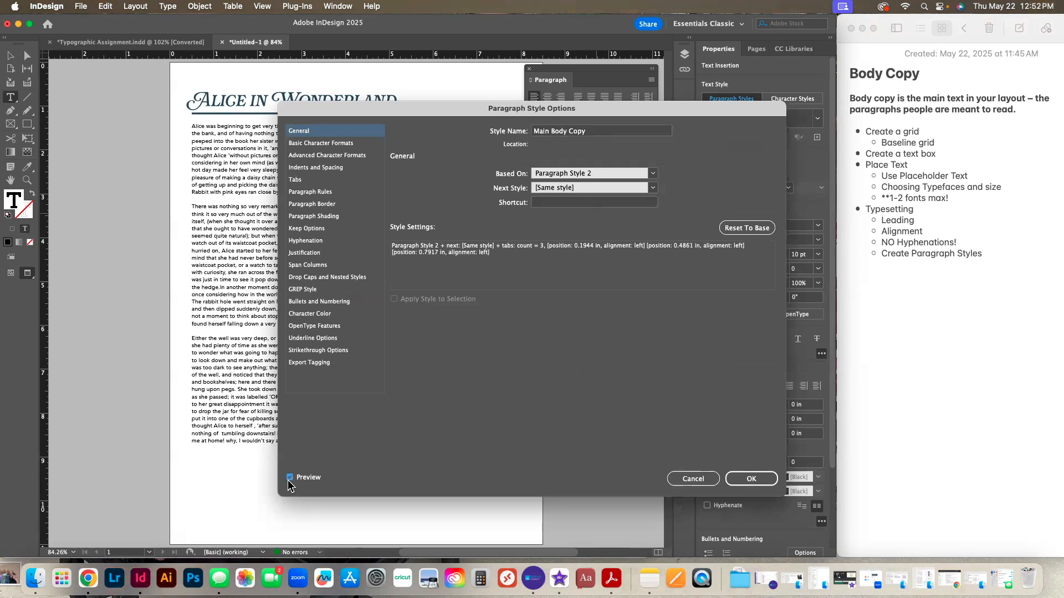
pyautogui.click(312, 256)
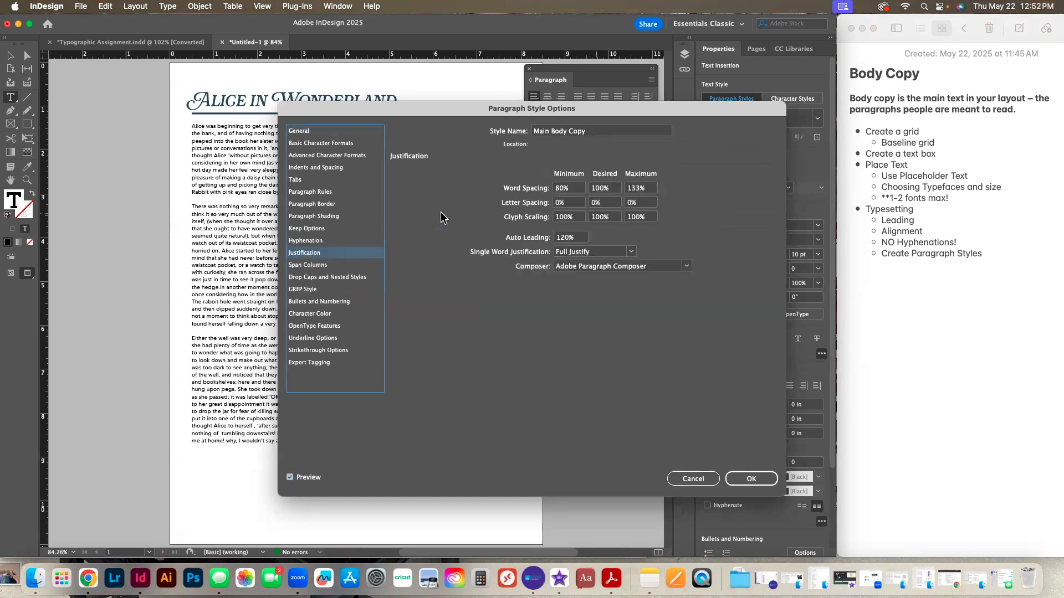
pyautogui.click(331, 216)
pyautogui.click(332, 144)
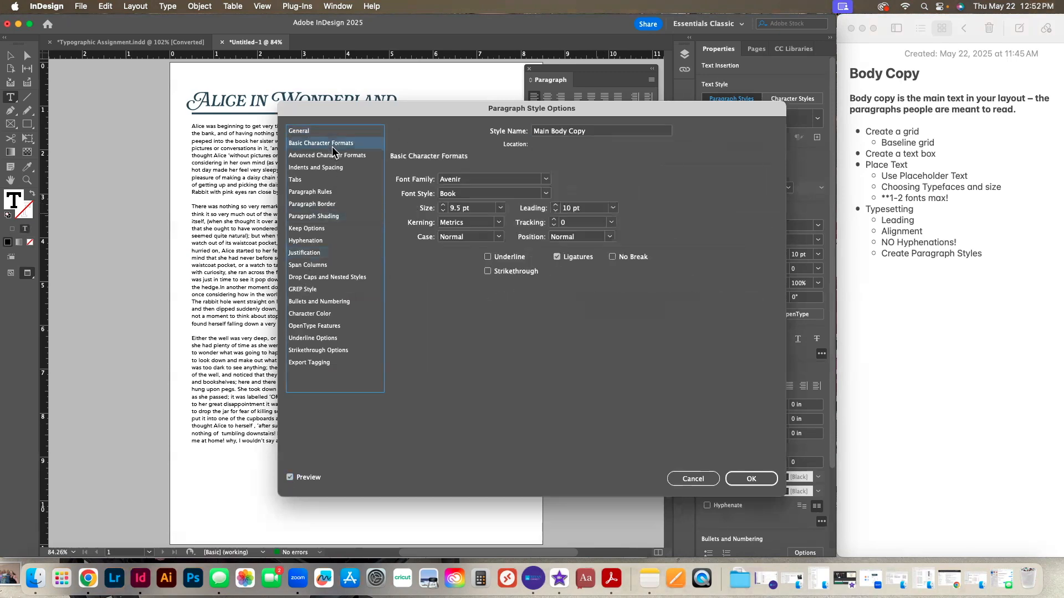
pyautogui.click(442, 205)
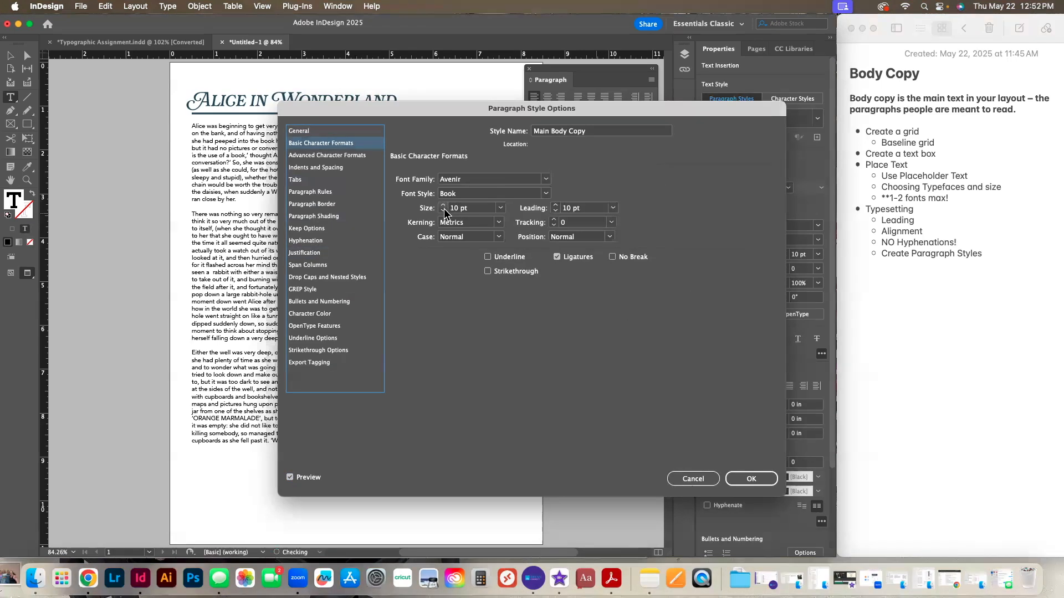
pyautogui.click(442, 211)
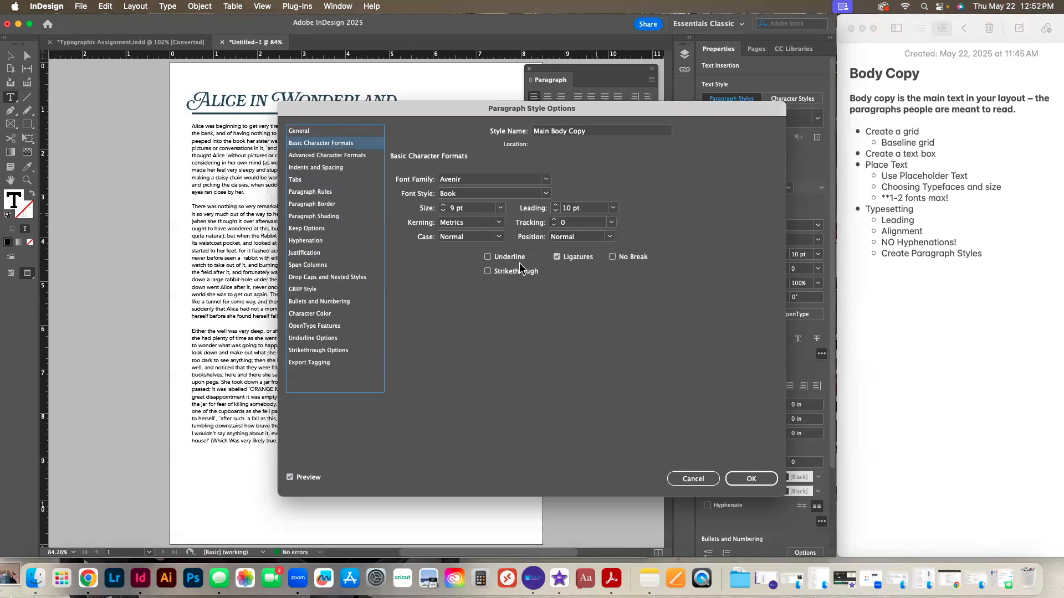
# - Set the Main Body Copy style's font size to 9.5 pt and save the style
pyautogui.click(476, 208)
pyautogui.doubleClick(485, 208)
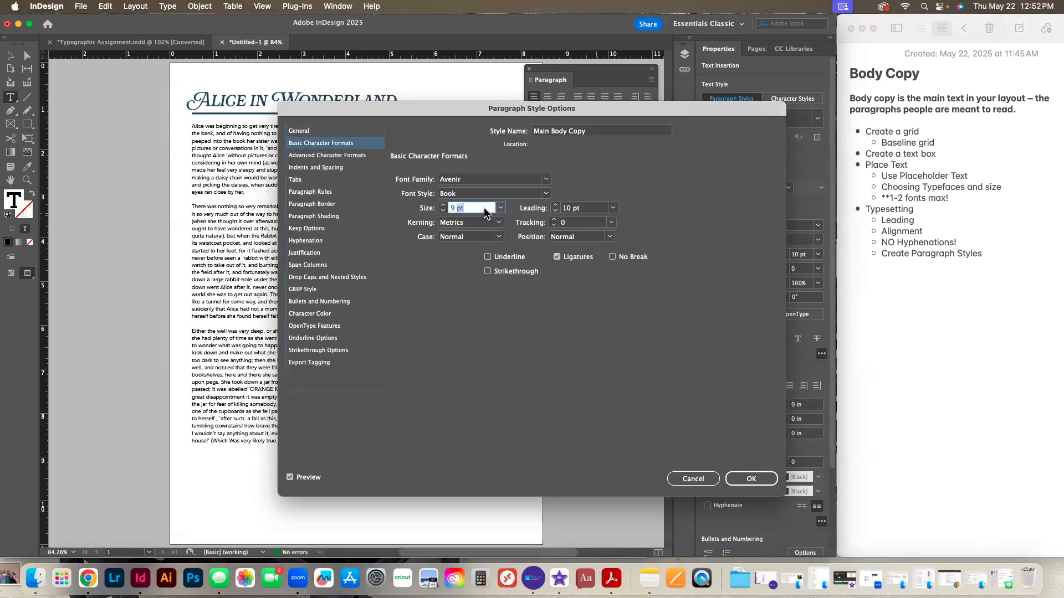
pyautogui.write('9.5')
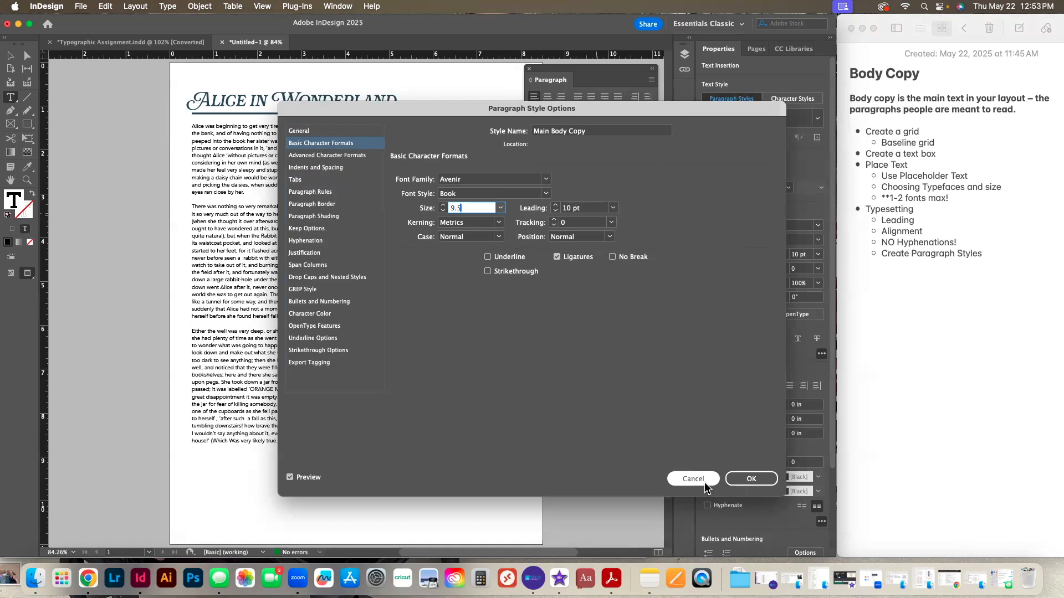
pyautogui.click(751, 484)
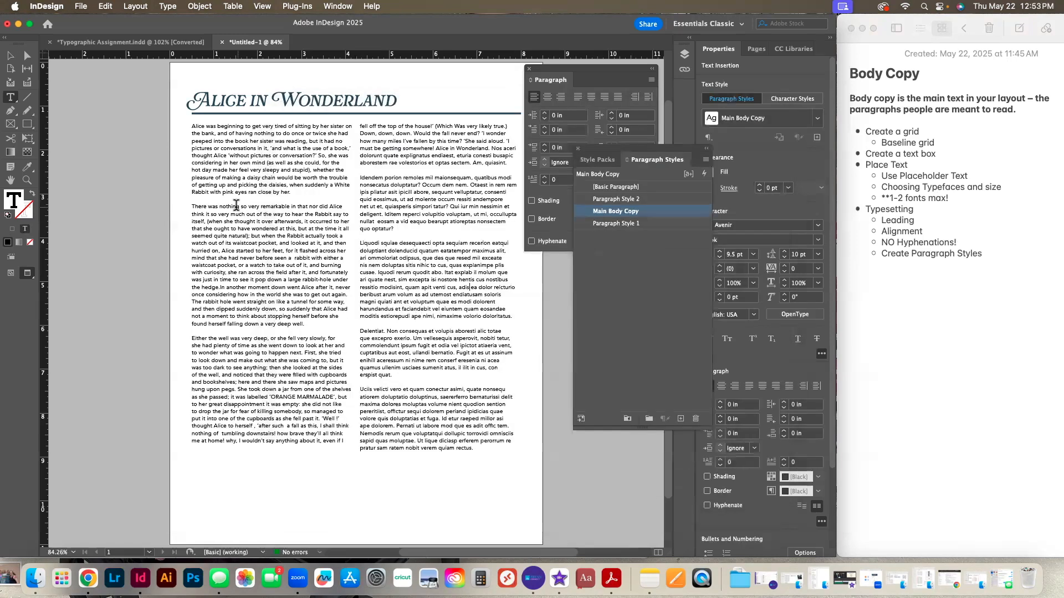
# - Leave text editing and add a second page to the document
pyautogui.click(7, 59)
pyautogui.click(91, 172)
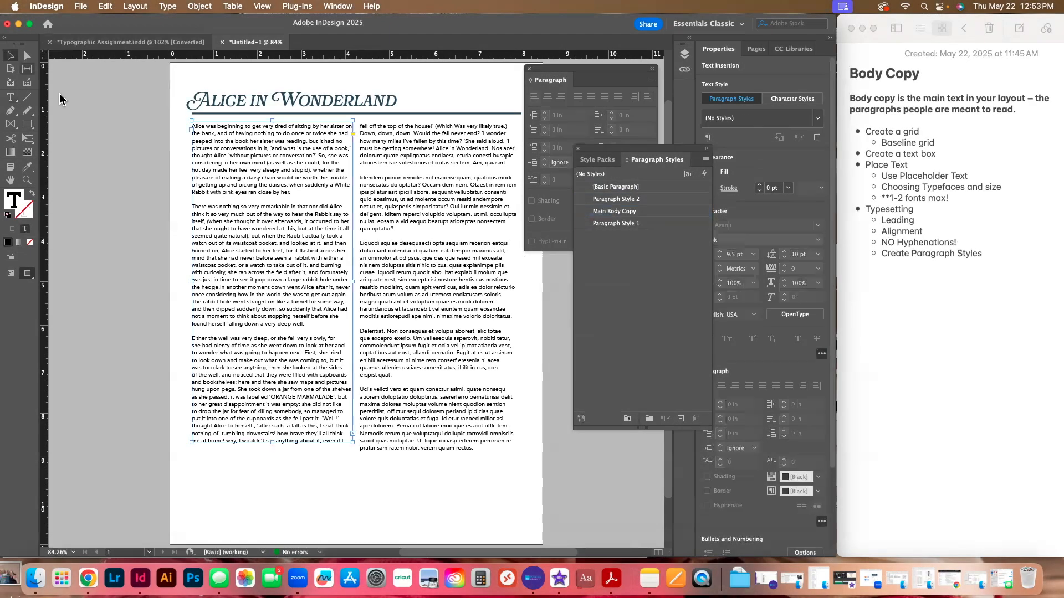
pyautogui.click(344, 382)
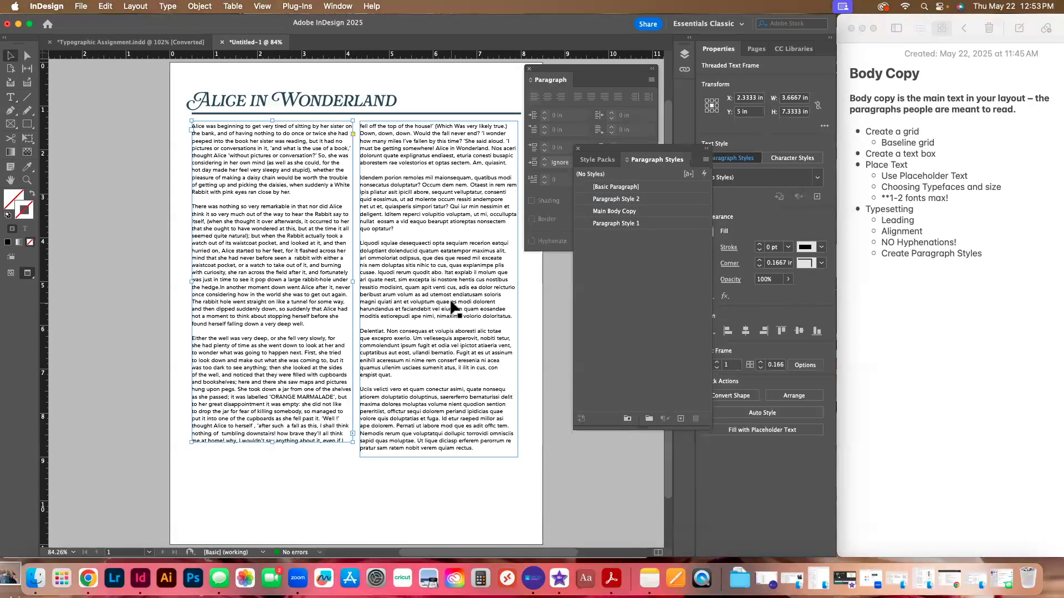
pyautogui.click(748, 51)
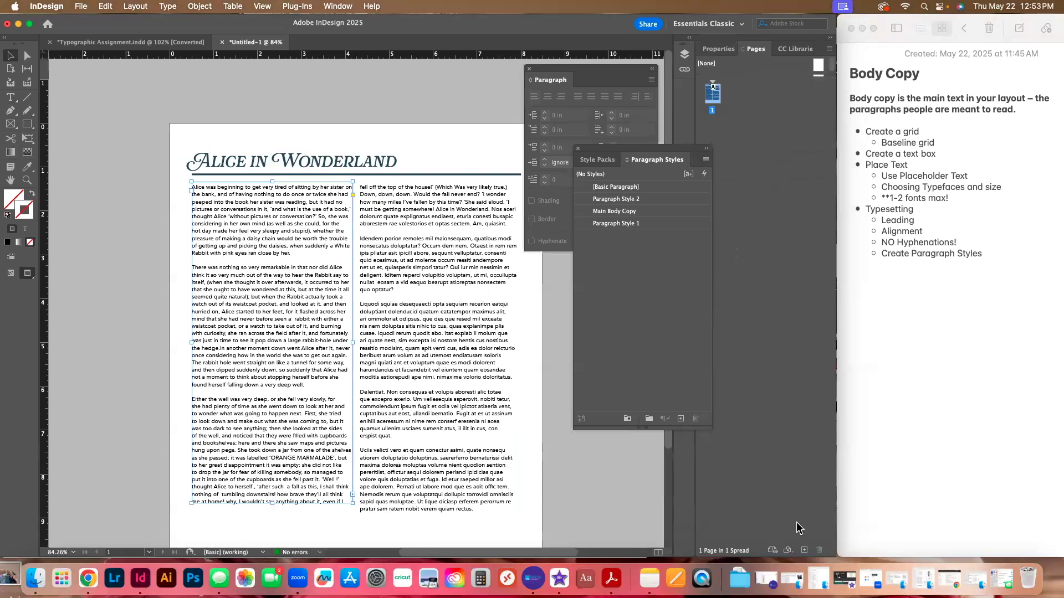
pyautogui.click(804, 550)
# - Display the guides and baseline grid and draw a text frame across the width of the first column on page 2
pyautogui.click(10, 97)
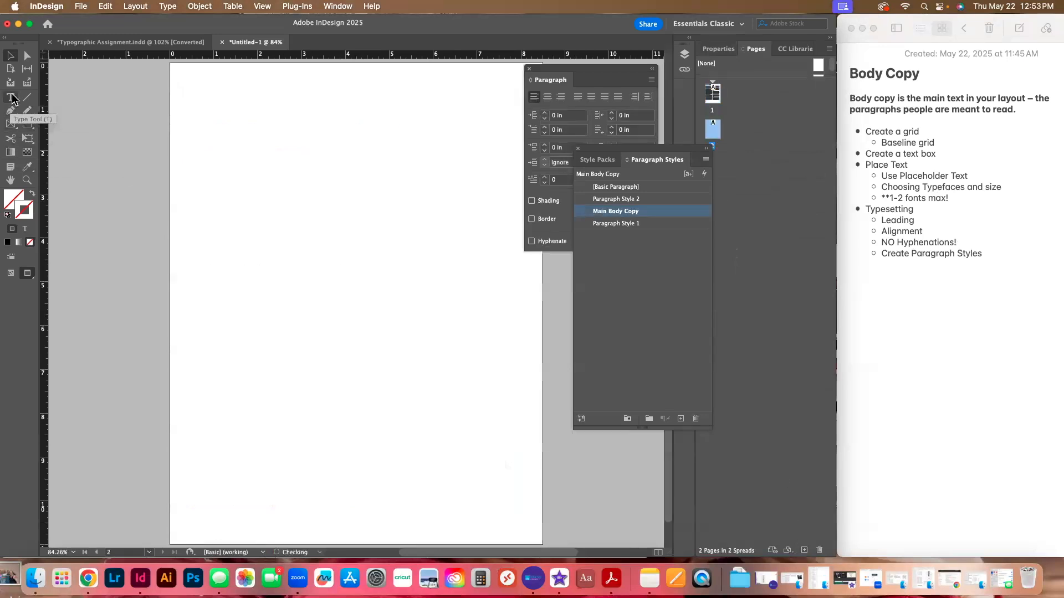
pyautogui.press('w')
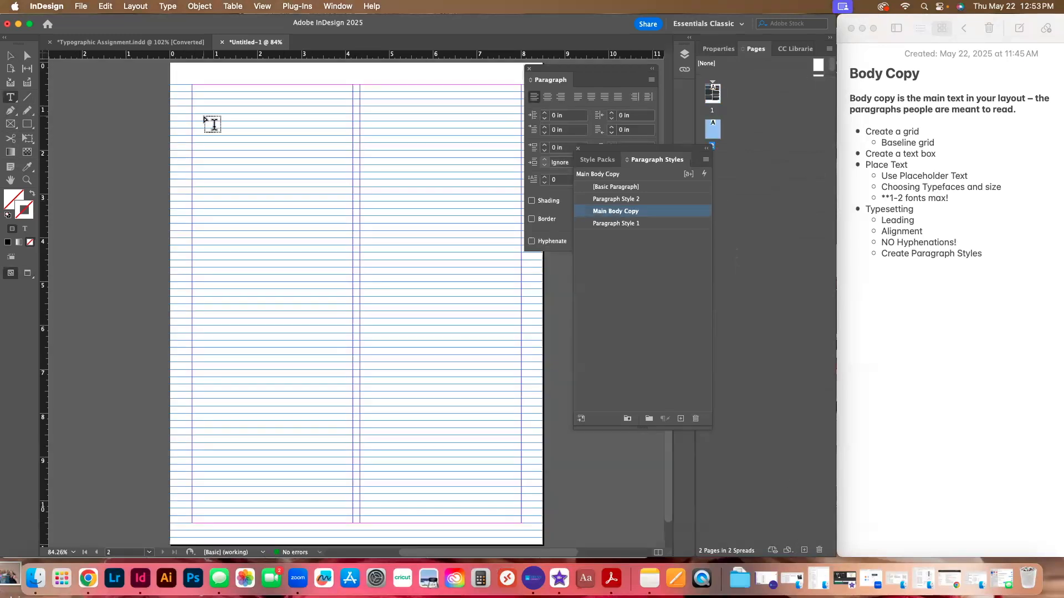
pyautogui.moveTo(191, 85); pyautogui.dragTo(353, 468)
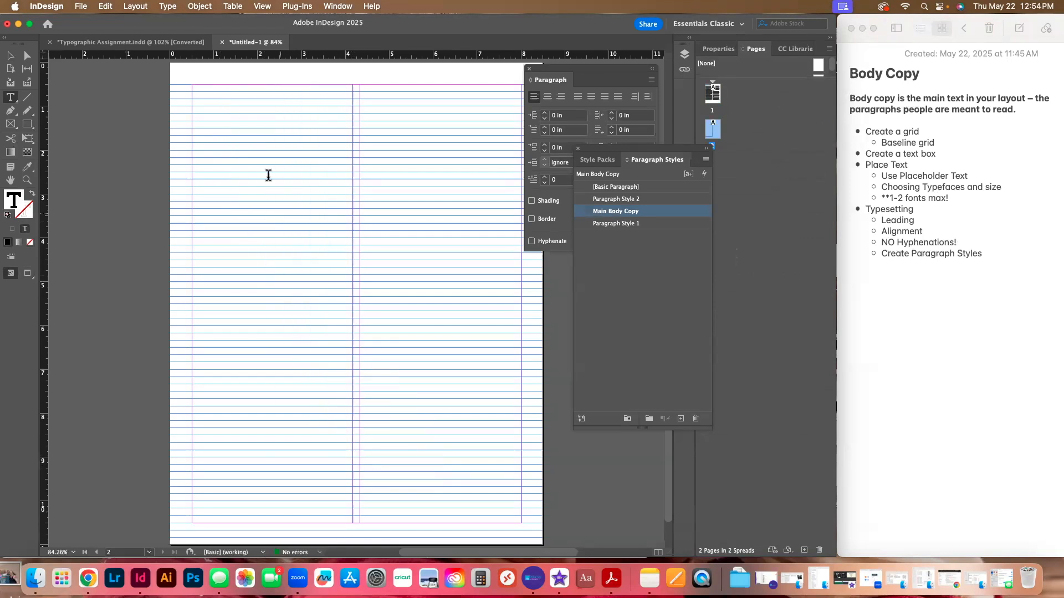
# - Apply the [Basic Paragraph] style in the new frame on page 2 and fill the frame with placeholder text
pyautogui.rightClick(256, 113)
pyautogui.click(225, 208)
pyautogui.click(615, 186)
pyautogui.rightClick(207, 95)
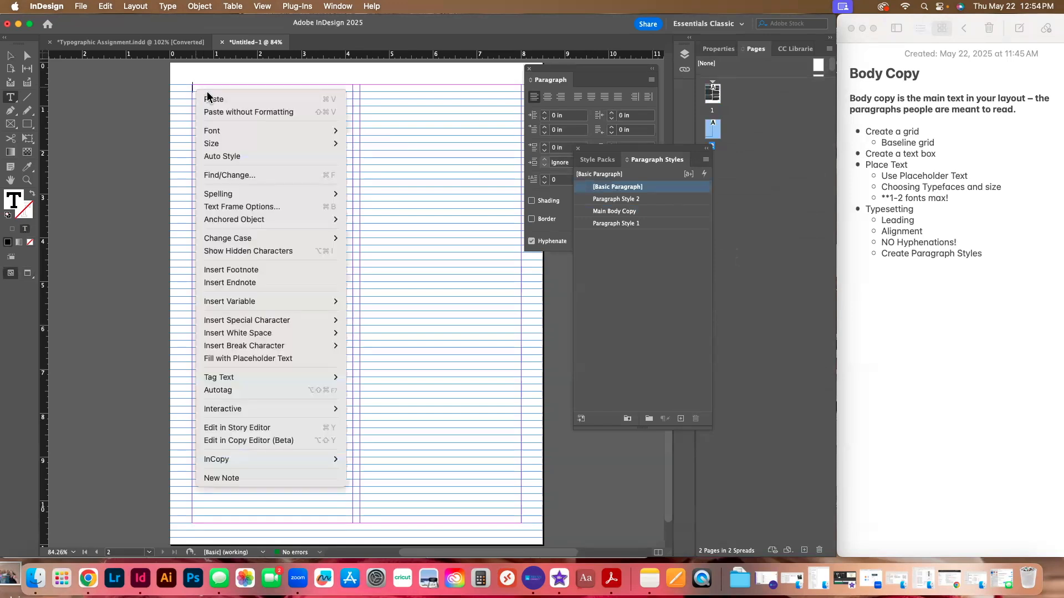
pyautogui.moveTo(257, 332)
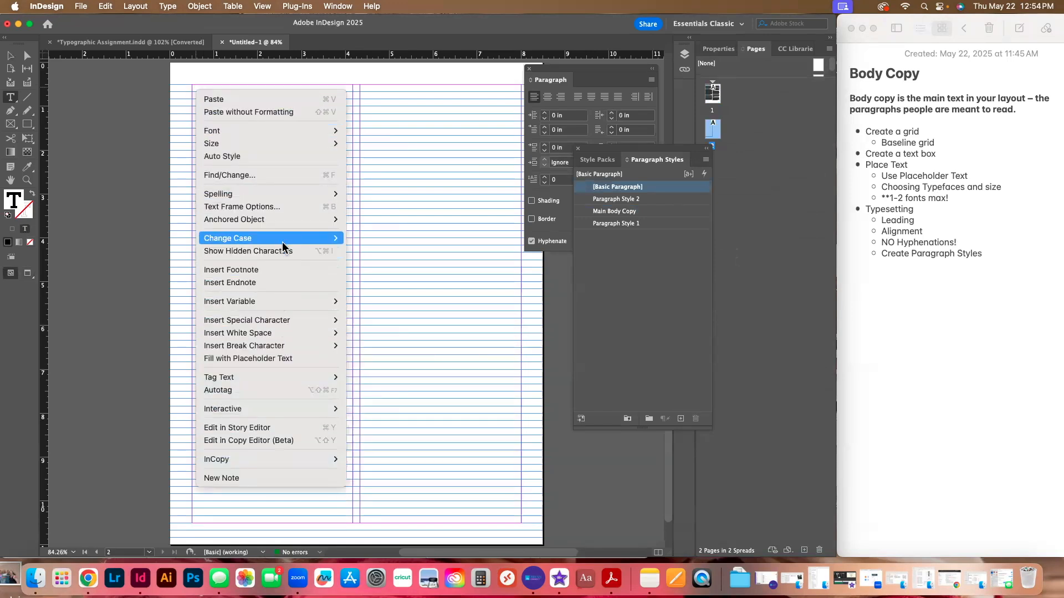
pyautogui.click(275, 358)
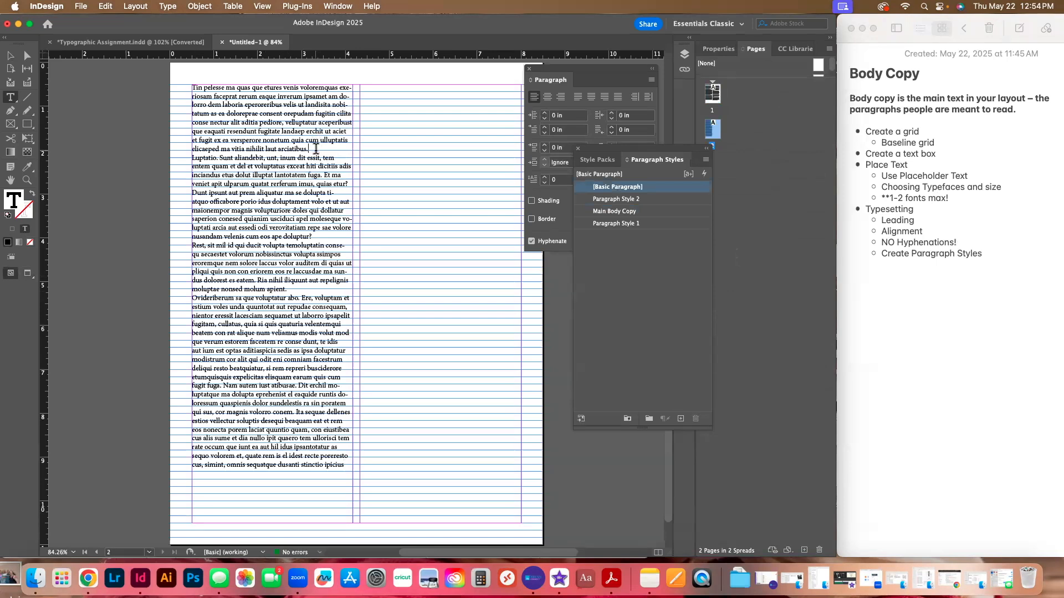
pyautogui.rightClick(265, 127)
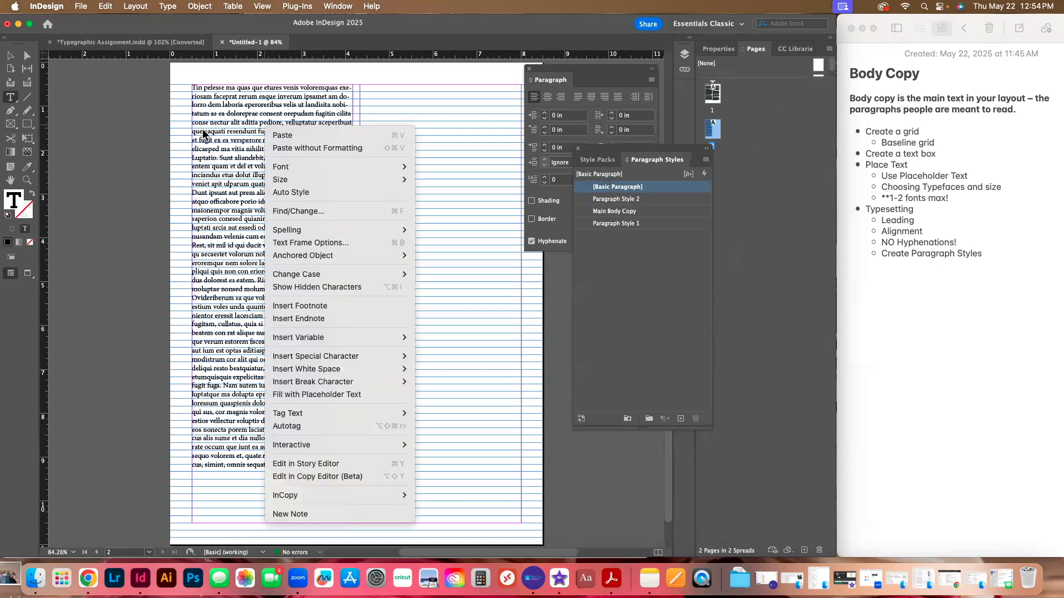
pyautogui.click(208, 106)
pyautogui.rightClick(208, 105)
pyautogui.click(205, 143)
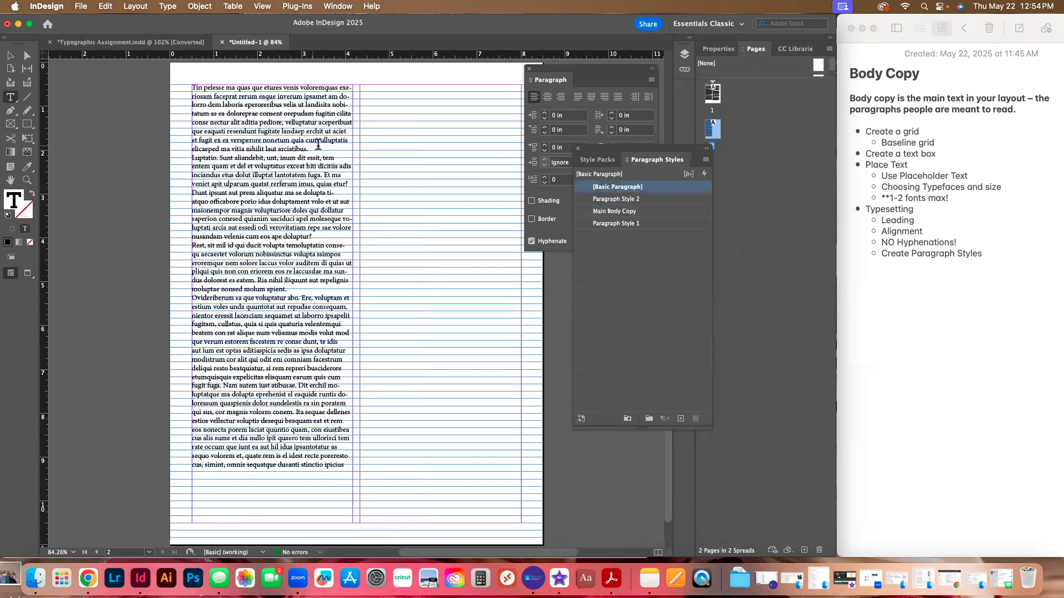
# - Apply the Main Body Copy paragraph style to all the placeholder text on page 2 and compare it with page 1
pyautogui.press('super+a')
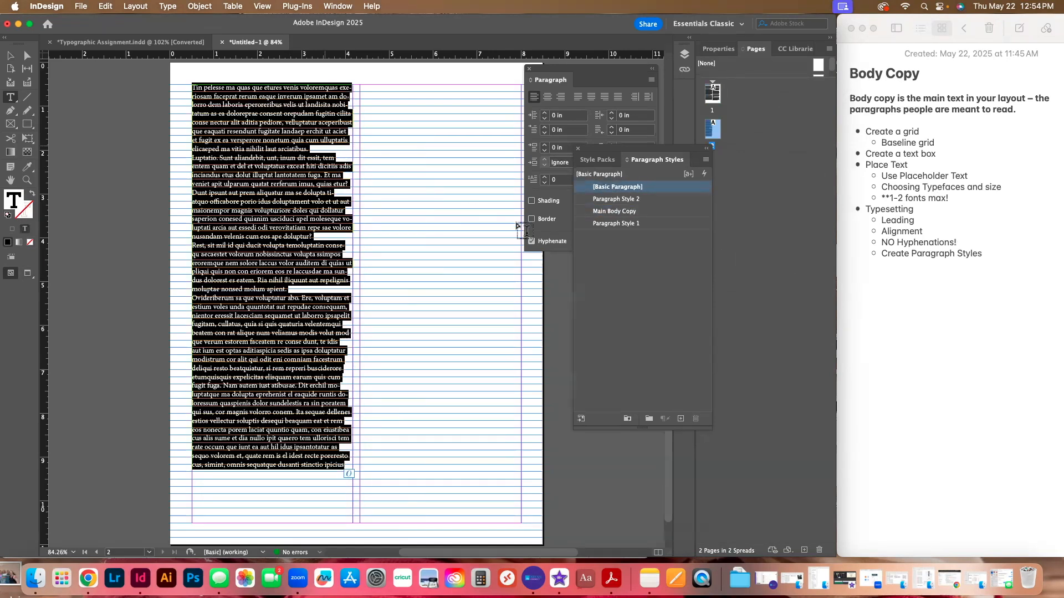
pyautogui.click(652, 213)
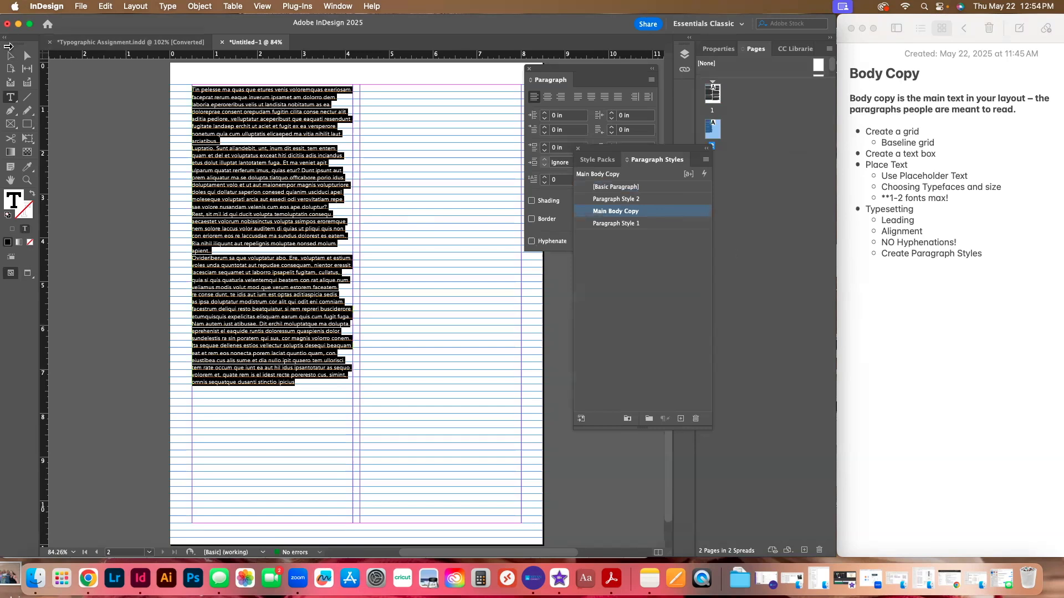
pyautogui.click(11, 58)
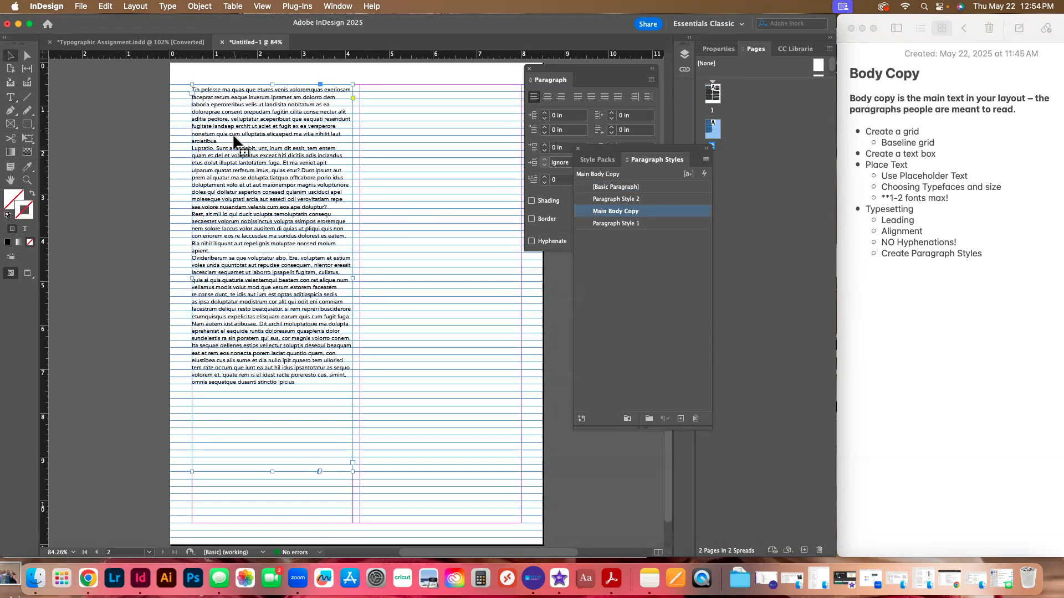
pyautogui.scroll(10, 297, 244)
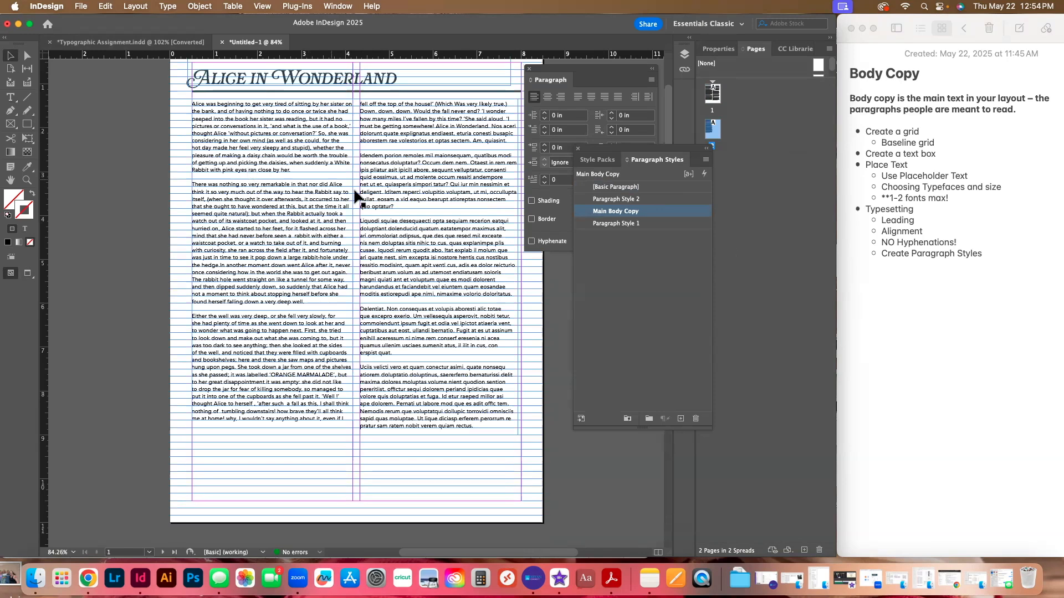
pyautogui.scroll(-10, 247, 235)
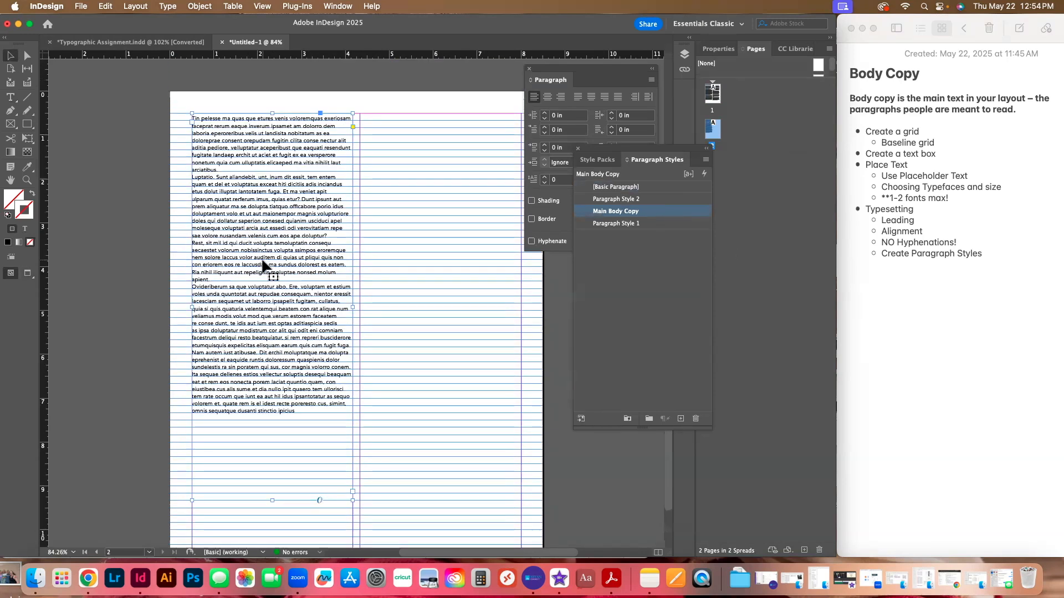
# - Insert blank lines before the placeholder paragraphs starting "Ovideriberum" and "Luptatio", and deselect the frame
pyautogui.doubleClick(214, 278)
pyautogui.press('Return')
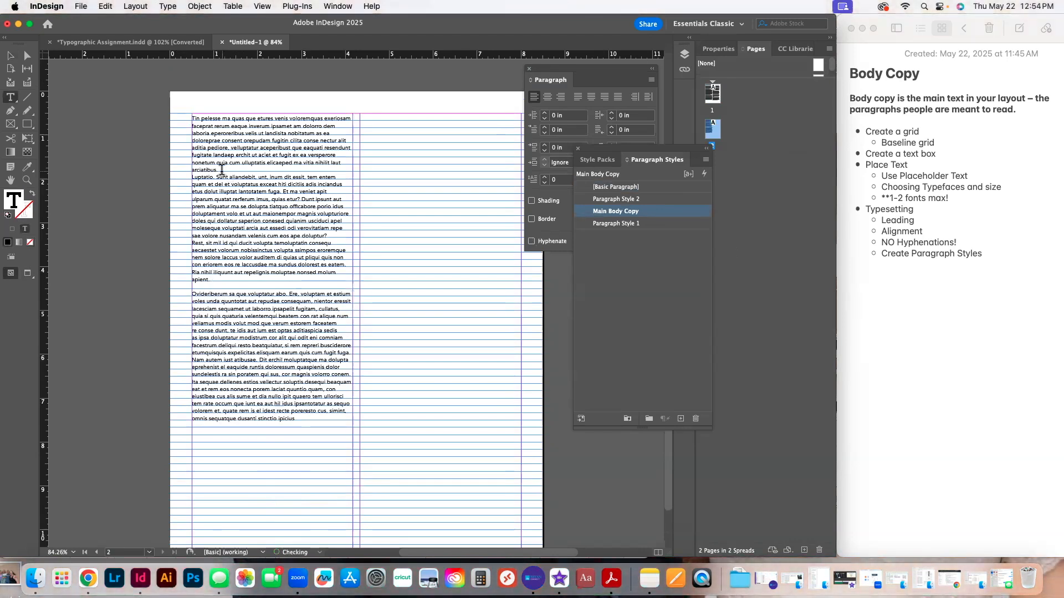
pyautogui.press('Return')
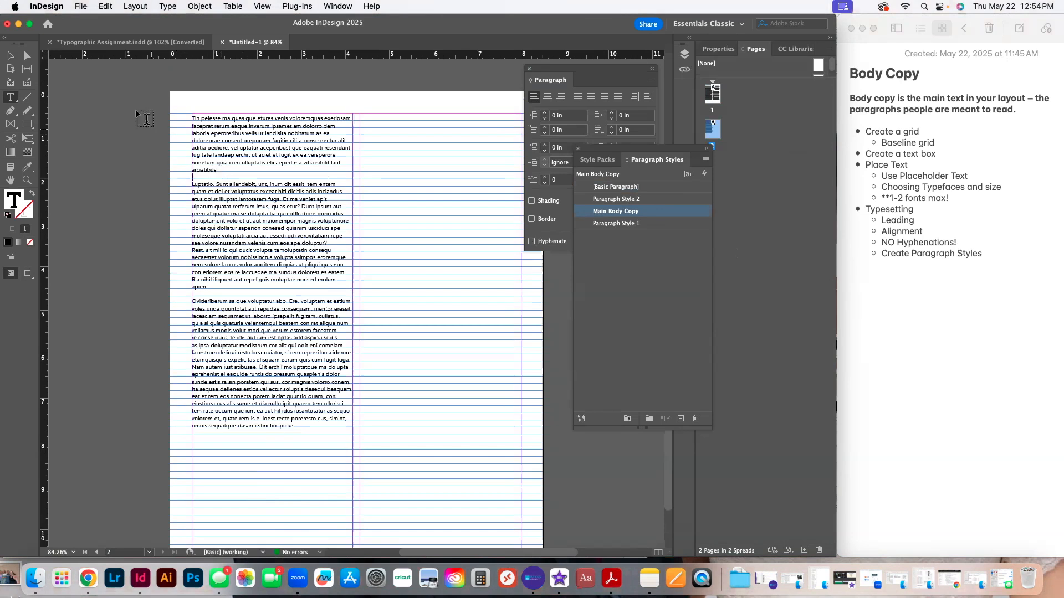
pyautogui.click(10, 55)
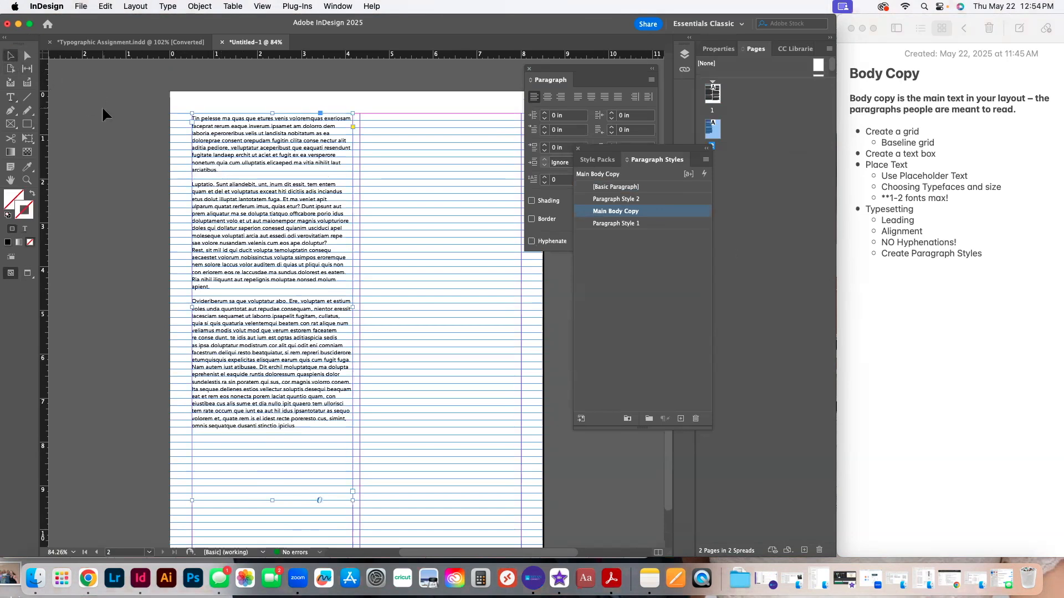
pyautogui.click(103, 109)
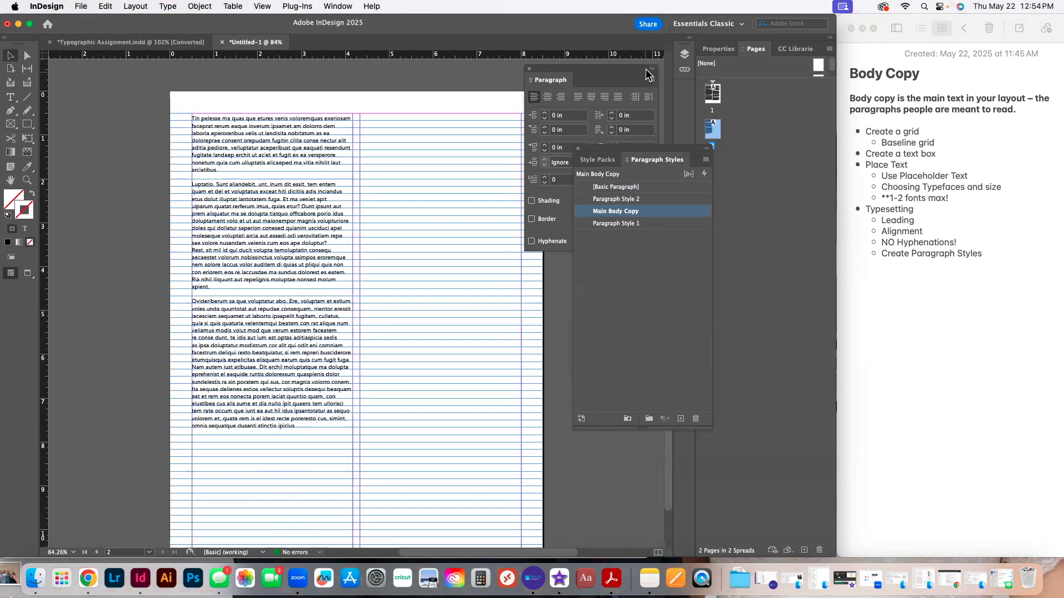
# - Show the document properties and close the floating Paragraph Styles, Style Packs and Paragraph panels
pyautogui.click(718, 49)
pyautogui.moveTo(659, 159); pyautogui.dragTo(561, 144)
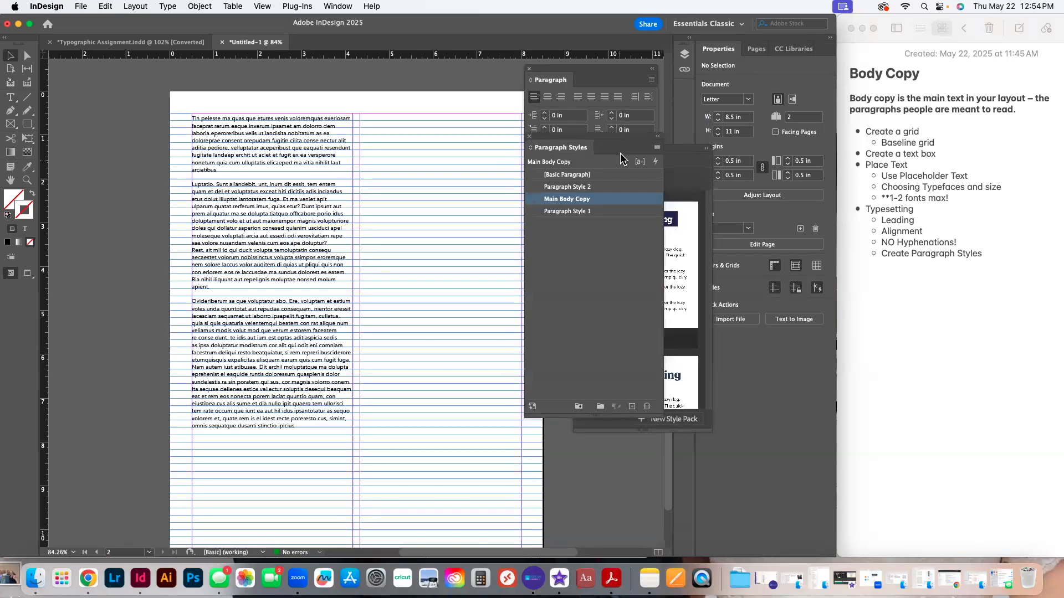
pyautogui.click(530, 136)
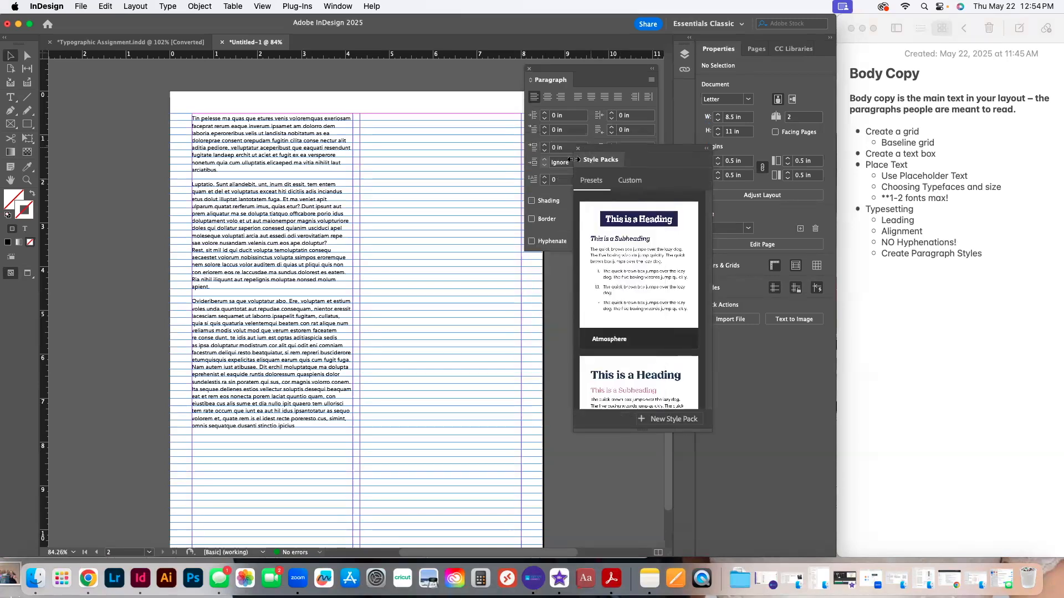
pyautogui.click(578, 148)
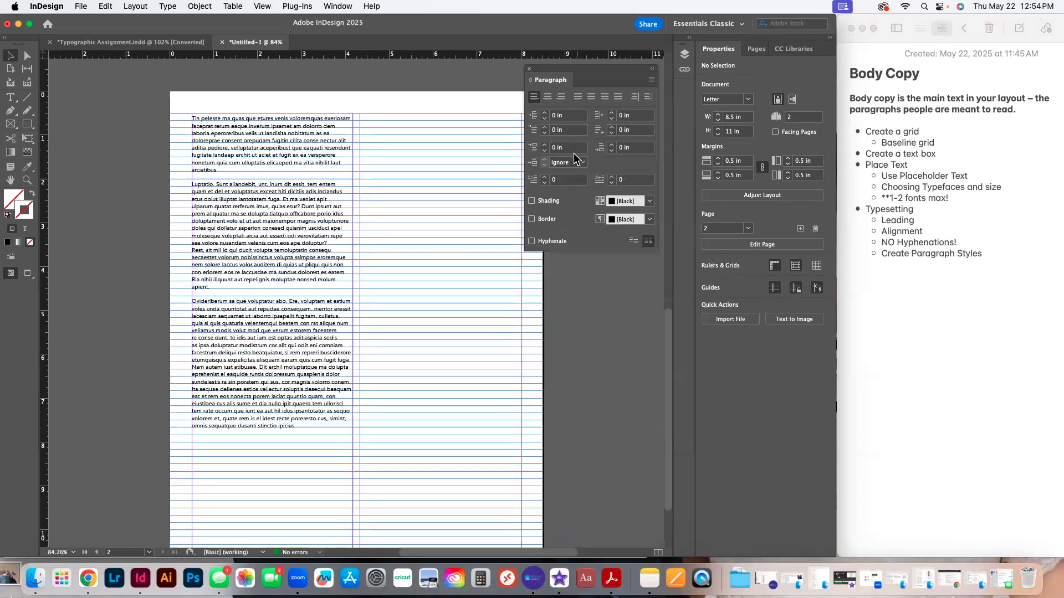
pyautogui.click(529, 68)
# - Select all the body text in both threaded columns on page 1
pyautogui.scroll(10, 288, 161)
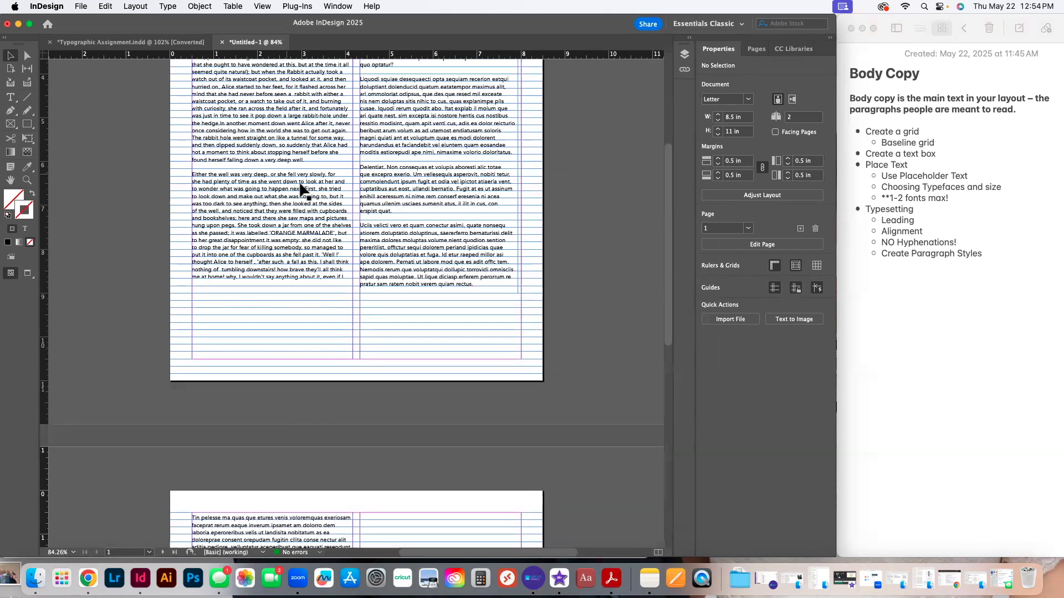
pyautogui.click(322, 237)
pyautogui.doubleClick(322, 229)
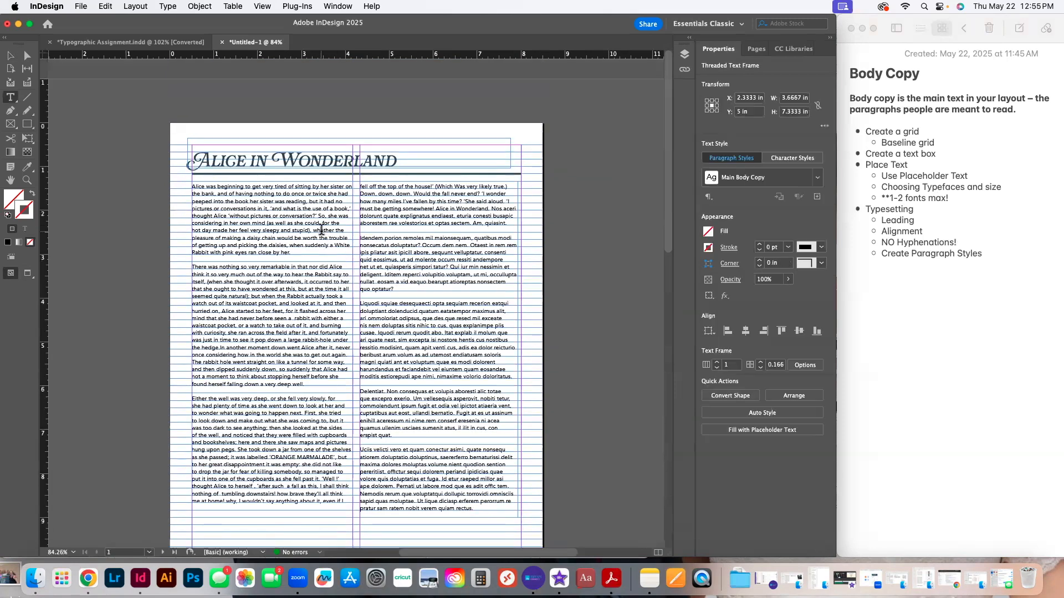
pyautogui.press('super+a')
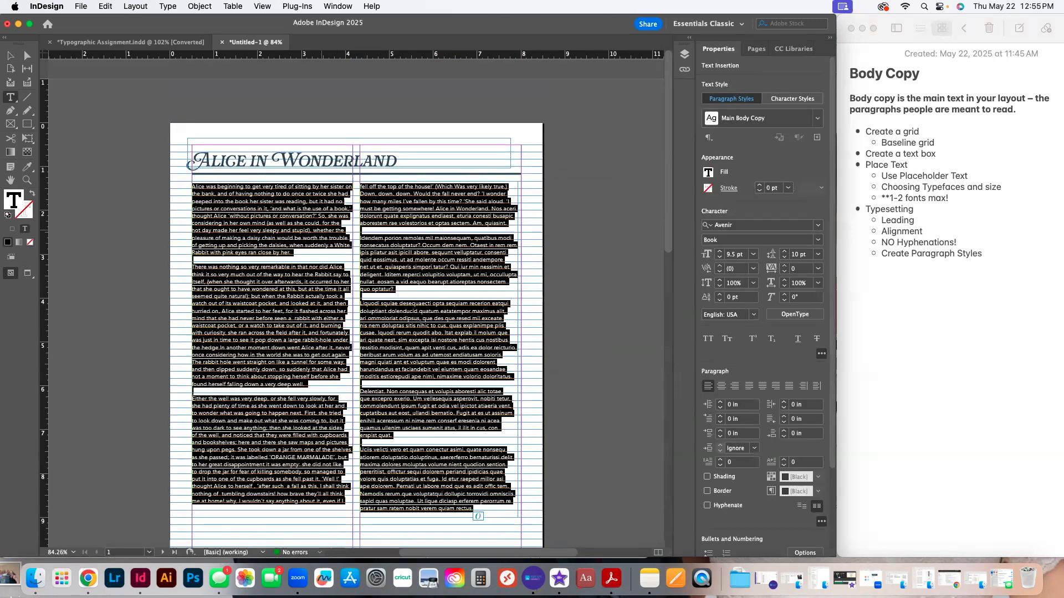